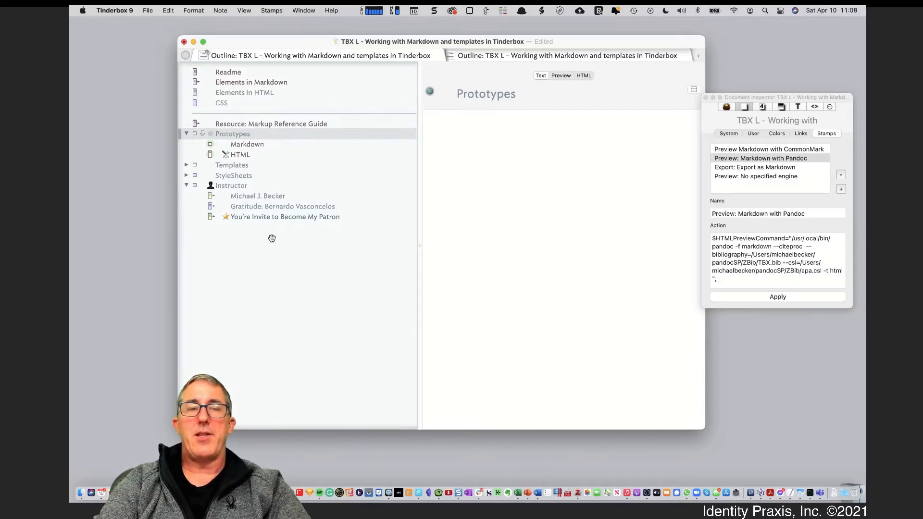
# View the Readme note, and examine the heading 1 and heading 2 tags in the Elements in HTML note
pyautogui.click(255, 77)
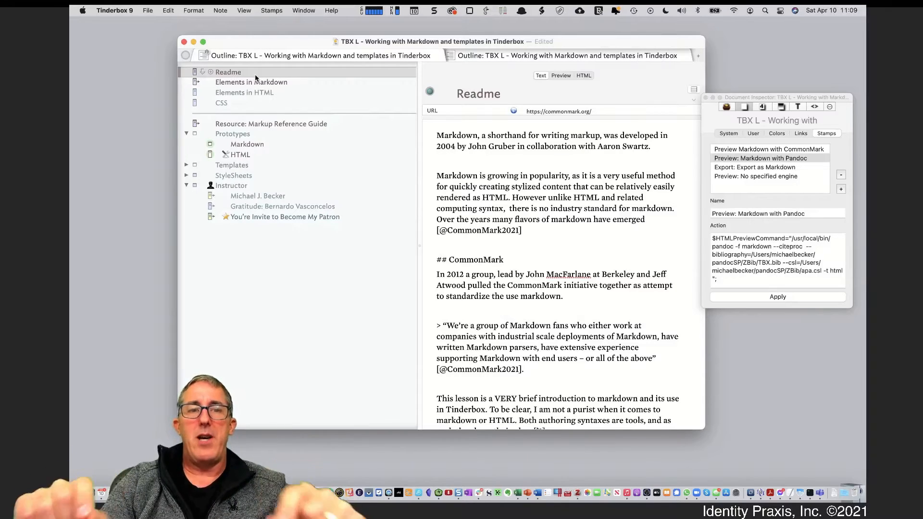
pyautogui.click(253, 95)
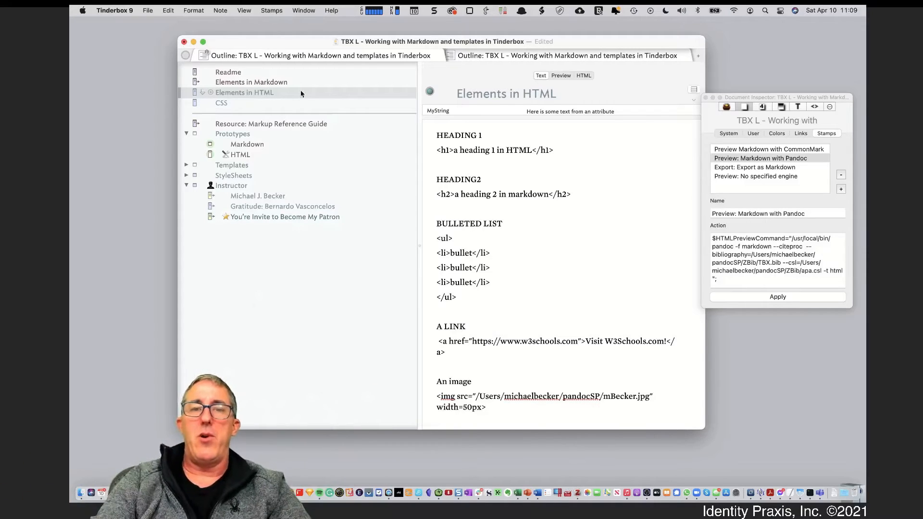
pyautogui.moveTo(435, 136); pyautogui.dragTo(474, 136)
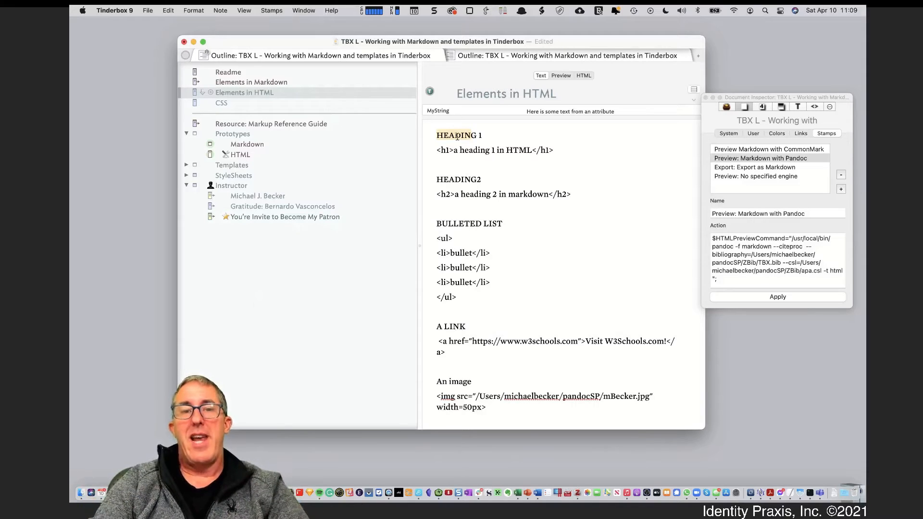
pyautogui.click(447, 150)
pyautogui.moveTo(437, 150); pyautogui.dragTo(450, 150)
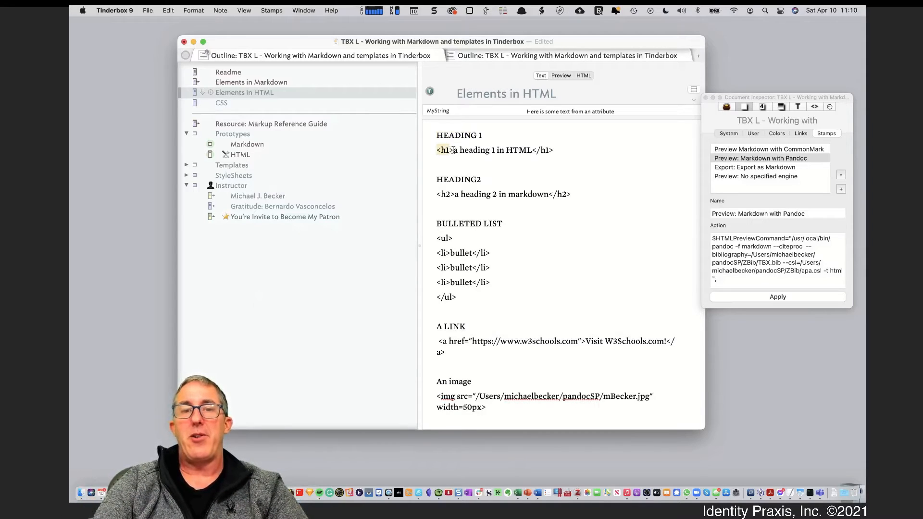
pyautogui.moveTo(554, 150); pyautogui.dragTo(535, 150)
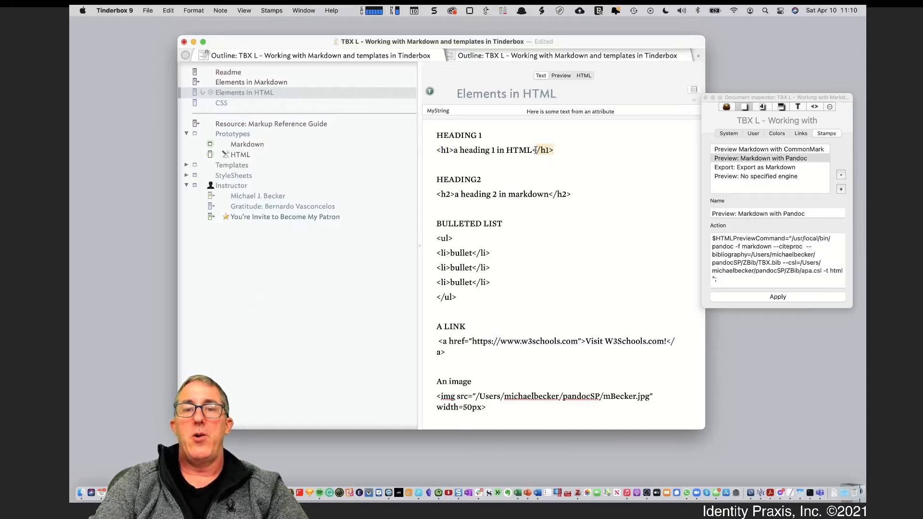
pyautogui.click(451, 197)
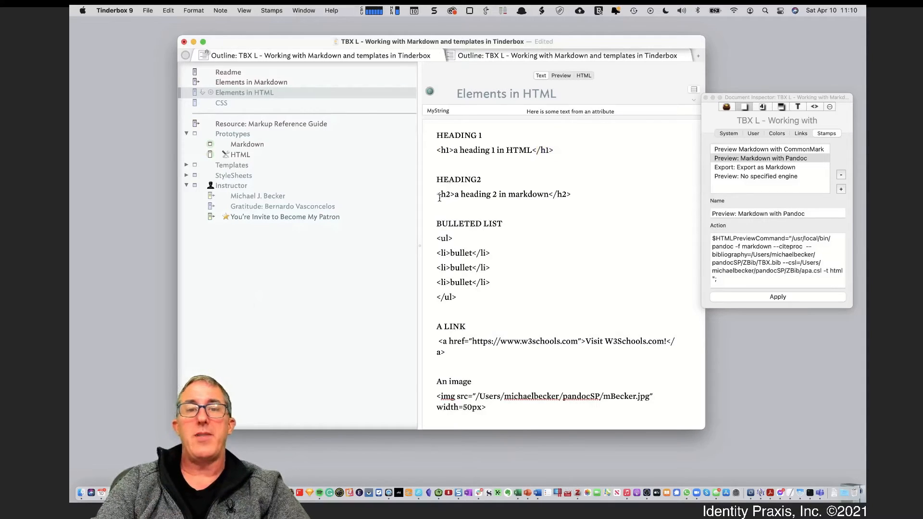
# Examine the bulleted list, link and image markup further down in the Elements in HTML note
pyautogui.scroll(-3, 531, 324)
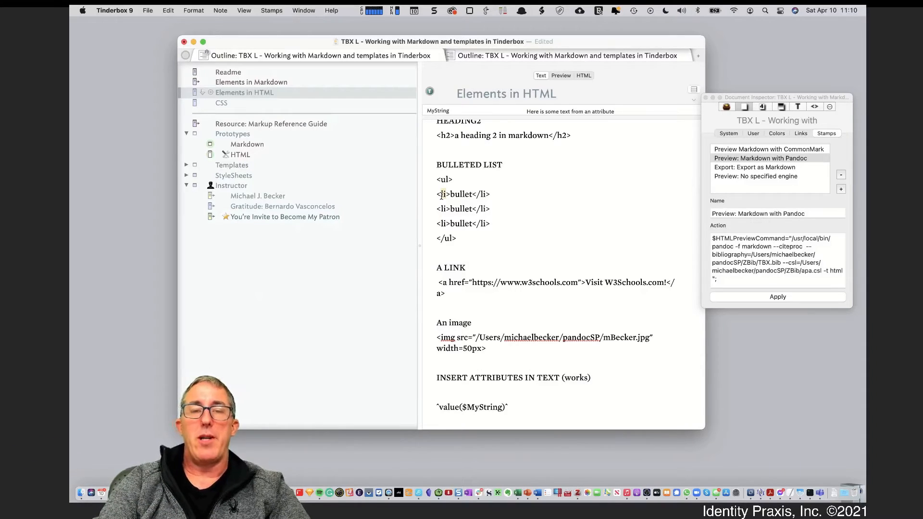
pyautogui.moveTo(437, 178); pyautogui.dragTo(476, 232)
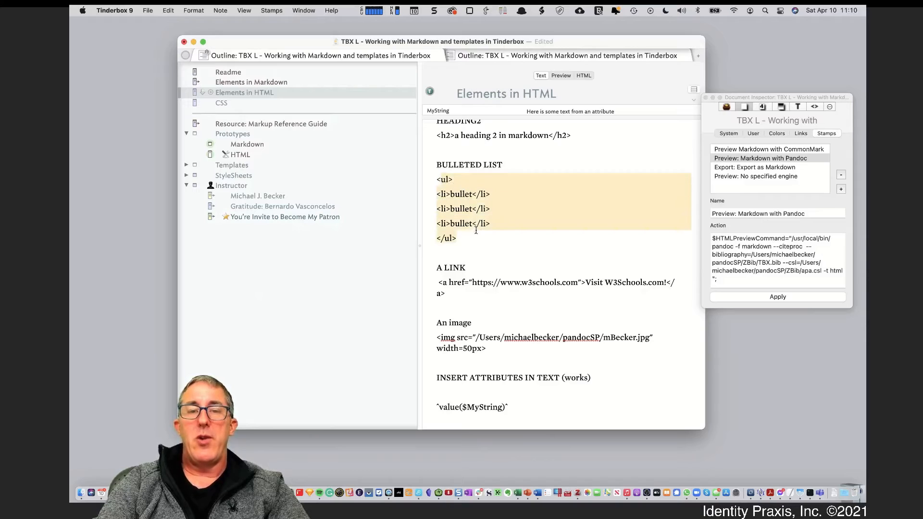
pyautogui.click(471, 200)
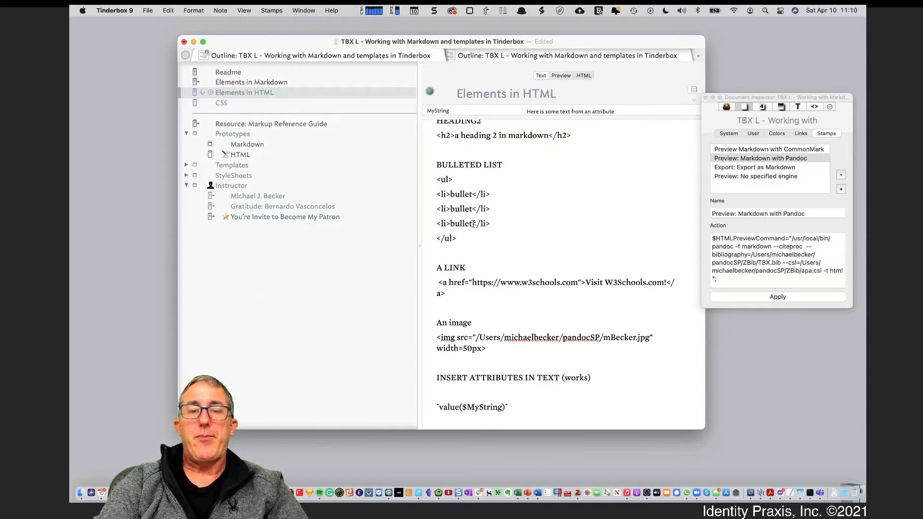
pyautogui.scroll(-5, 473, 223)
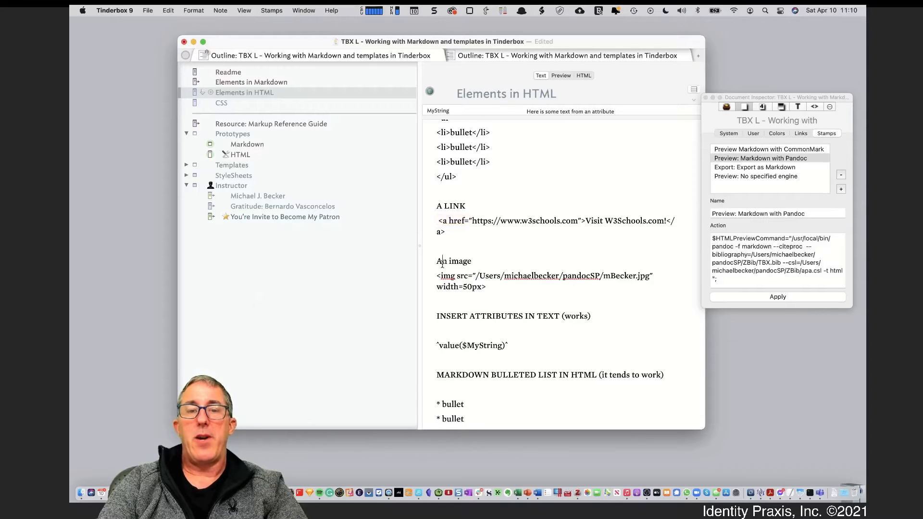
pyautogui.moveTo(440, 276); pyautogui.dragTo(500, 287)
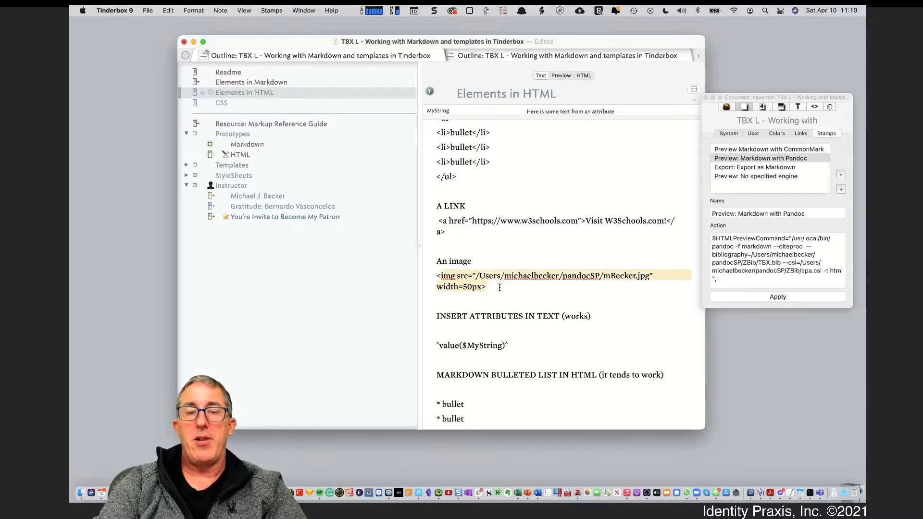
pyautogui.scroll(-2, 499, 288)
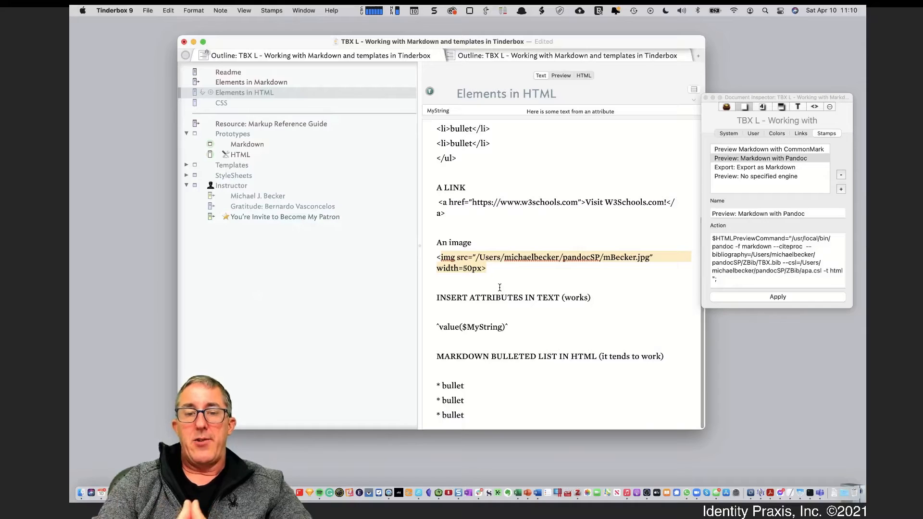
pyautogui.scroll(10, 499, 288)
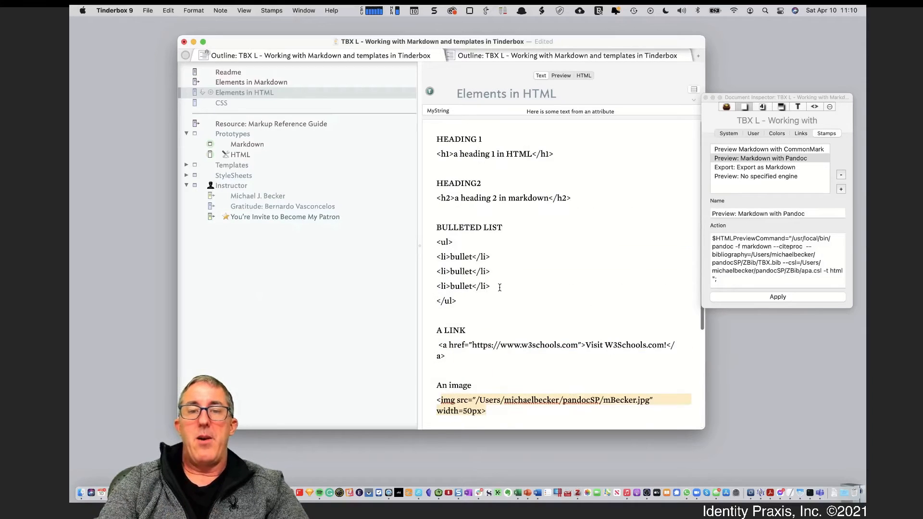
# Preview the Elements in HTML note and examine its rendered title, headings and bulleted list
pyautogui.click(560, 76)
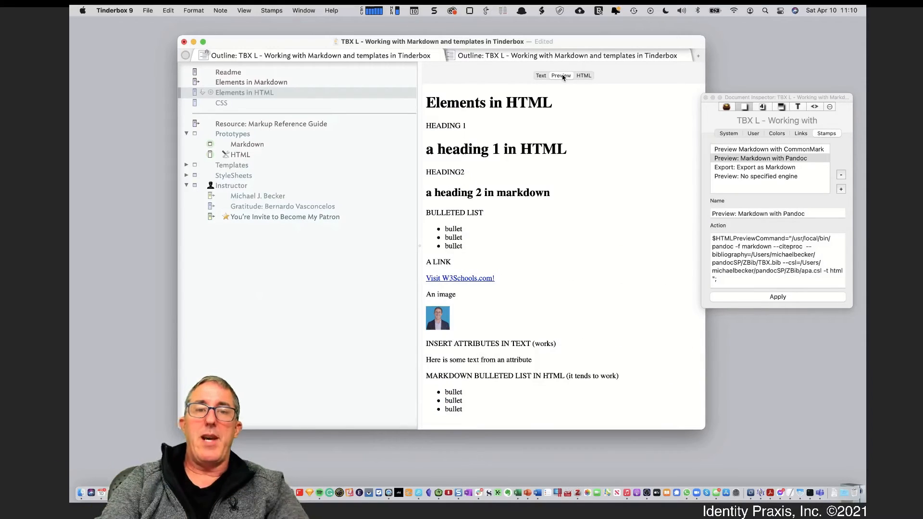
pyautogui.moveTo(427, 103); pyautogui.dragTo(550, 106)
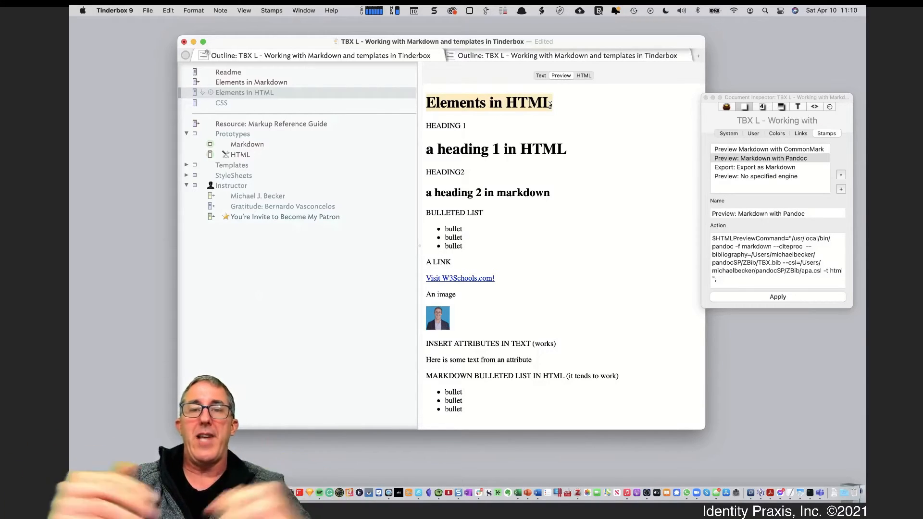
pyautogui.click(511, 128)
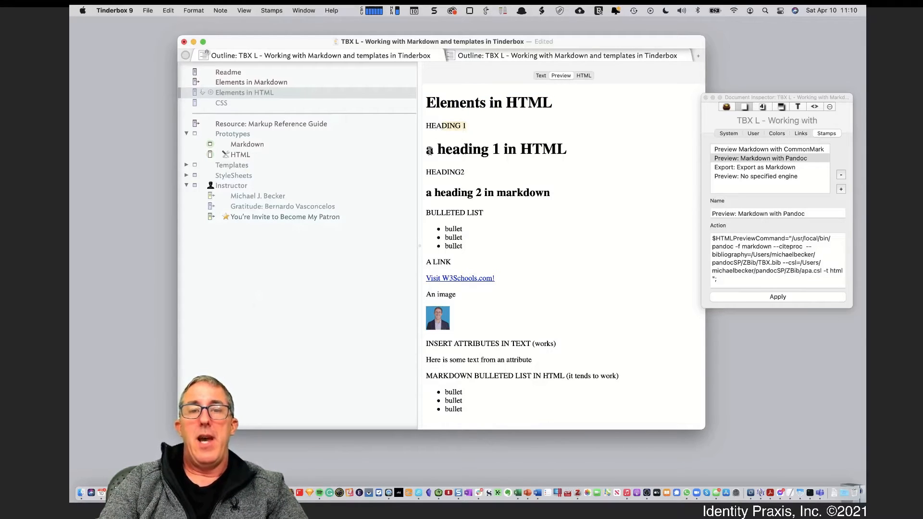
pyautogui.moveTo(426, 149); pyautogui.dragTo(557, 152)
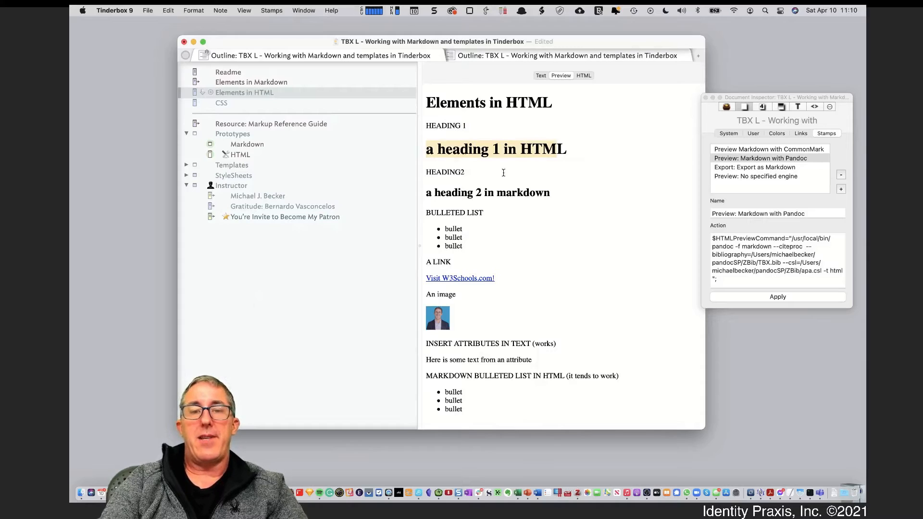
pyautogui.click(428, 196)
pyautogui.moveTo(428, 196); pyautogui.dragTo(539, 197)
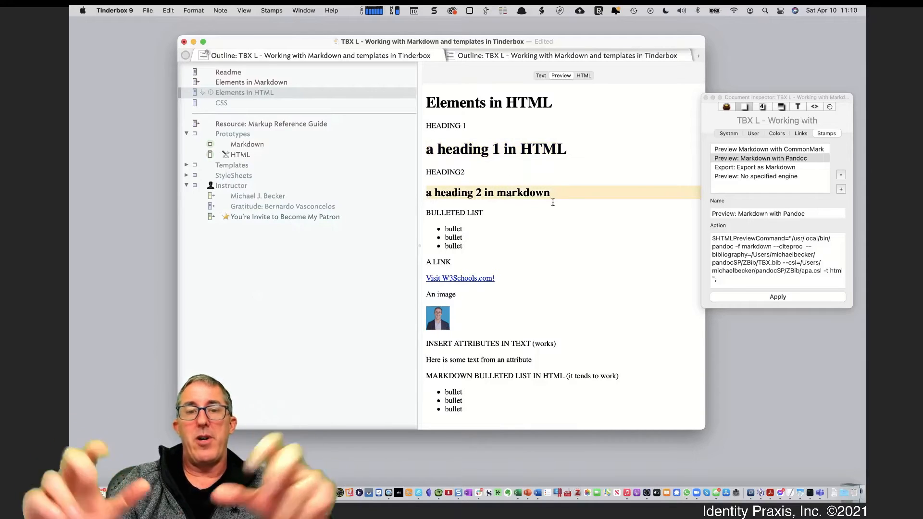
pyautogui.moveTo(454, 231); pyautogui.dragTo(455, 245)
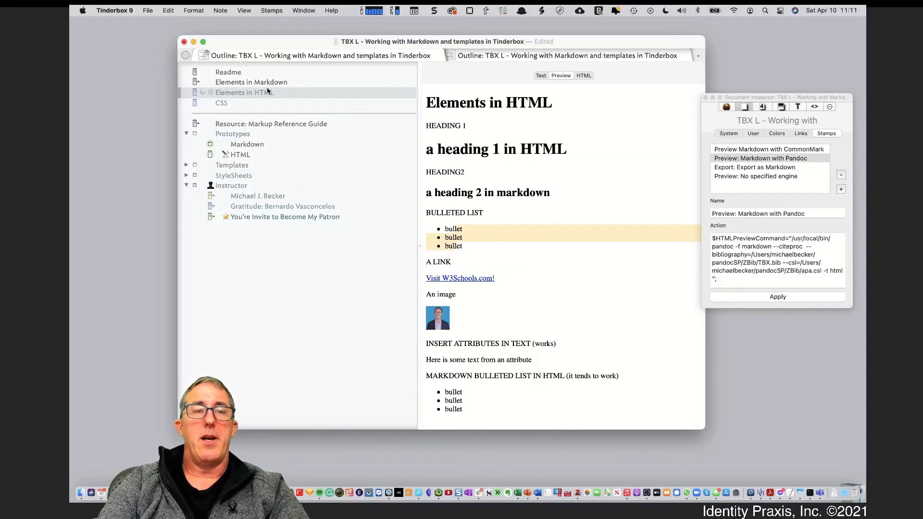
# Return to the text view and examine the # and ## heading syntax in the Elements in Markdown note
pyautogui.click(542, 76)
pyautogui.click(290, 82)
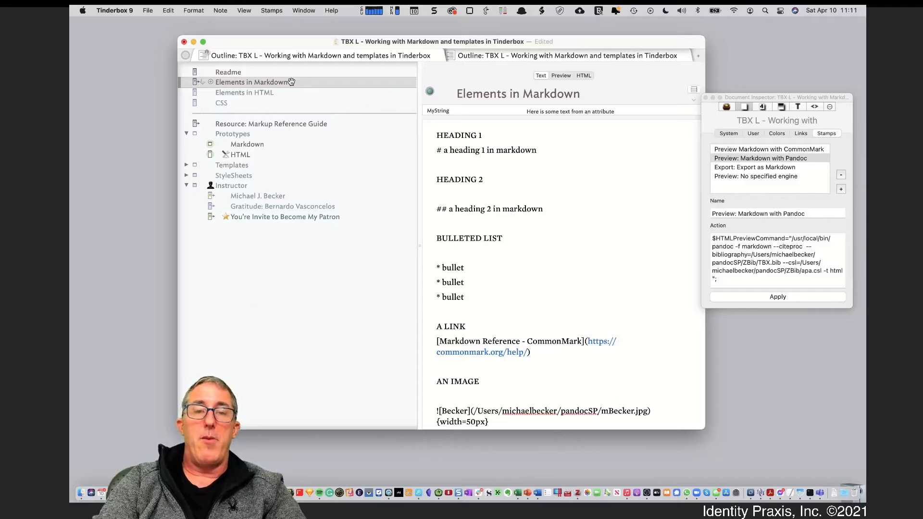
pyautogui.click(438, 152)
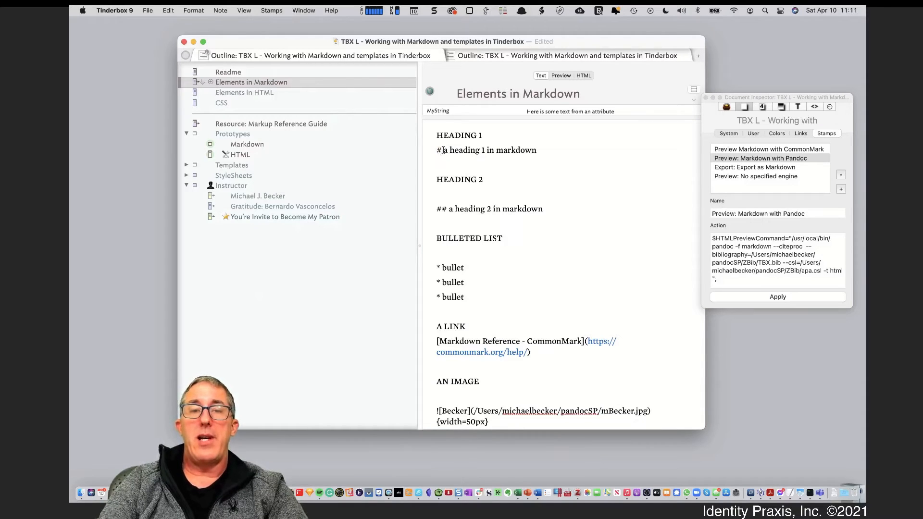
pyautogui.click(442, 150)
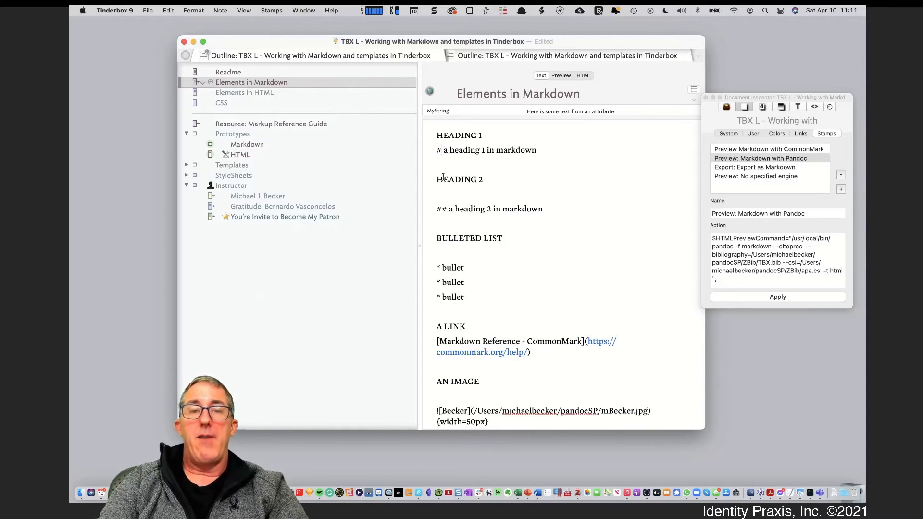
pyautogui.moveTo(444, 208); pyautogui.dragTo(433, 208)
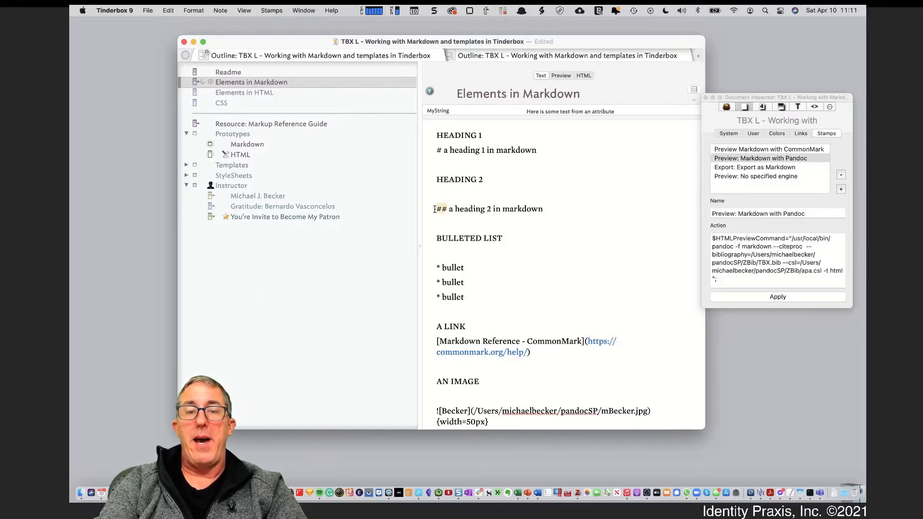
pyautogui.scroll(-3, 464, 245)
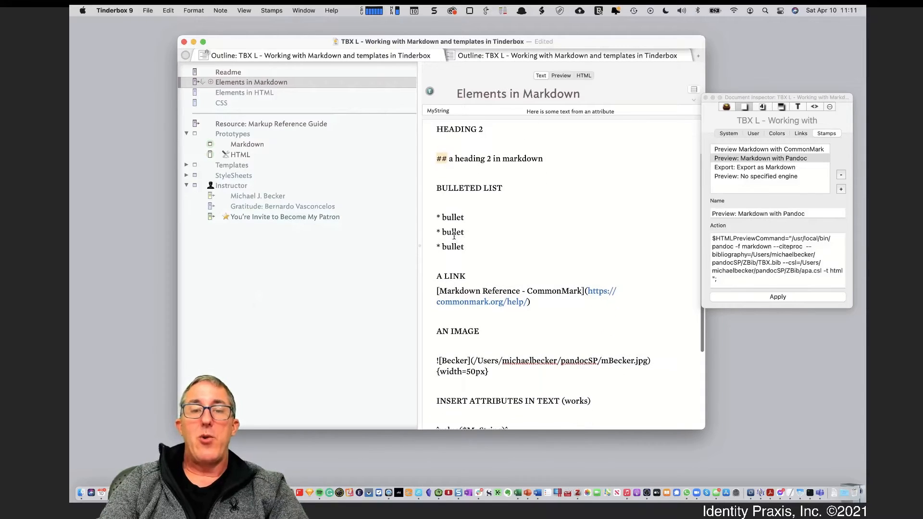
# Try a hyphen and a plus sign as the first list item's bullet marker, and restore the asterisk
pyautogui.click(438, 218)
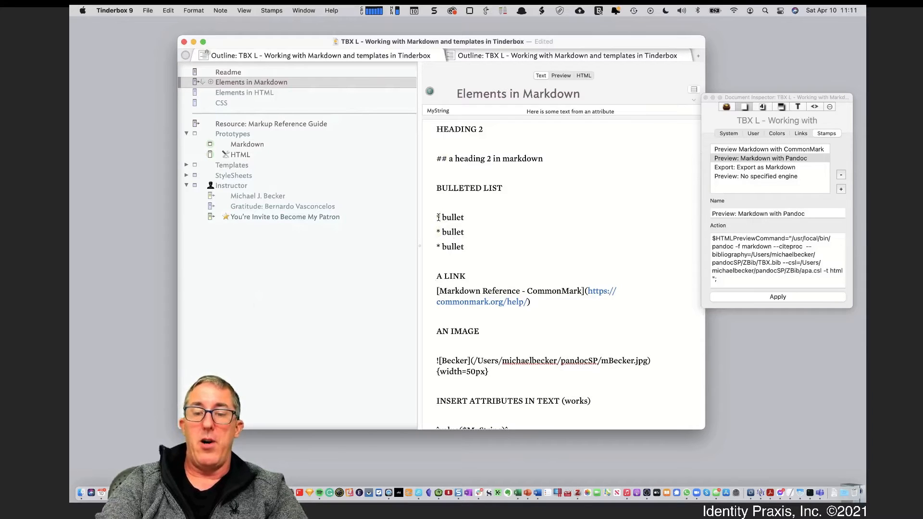
pyautogui.press('BackSpace')
pyautogui.write('-')
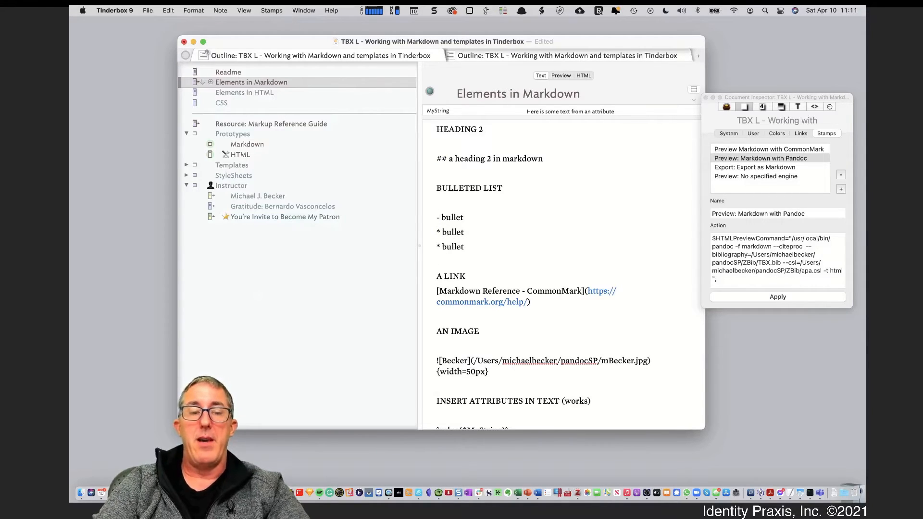
pyautogui.press('BackSpace')
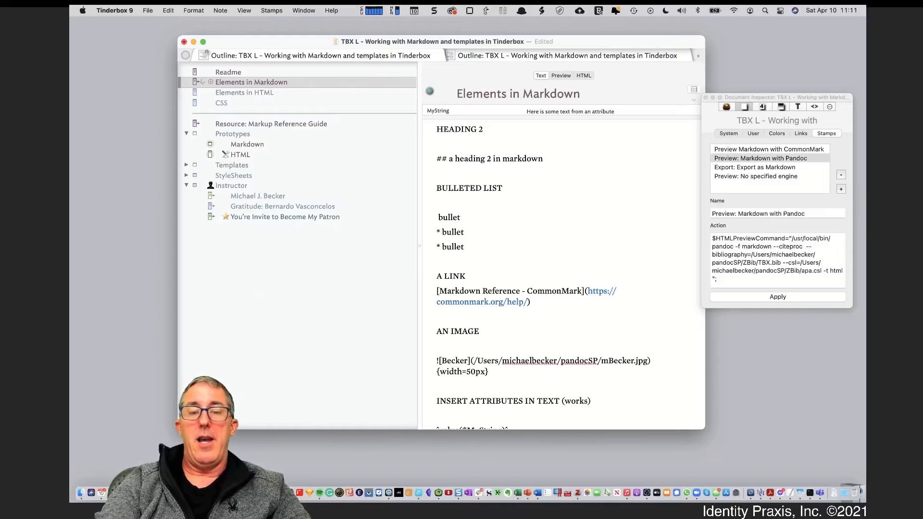
pyautogui.write('+')
pyautogui.press('BackSpace')
pyautogui.write('*')
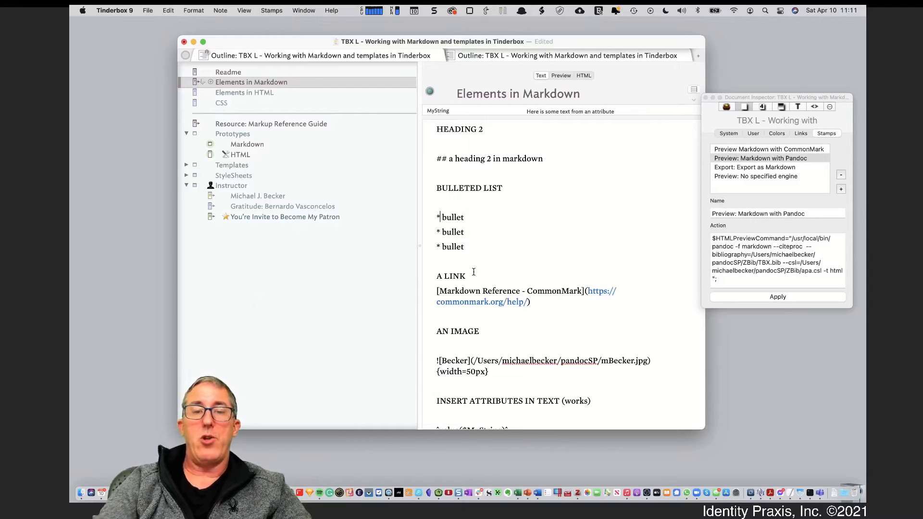
# Examine the Markdown syntax of the CommonMark reference link and the image in the Elements in Markdown note
pyautogui.click(440, 291)
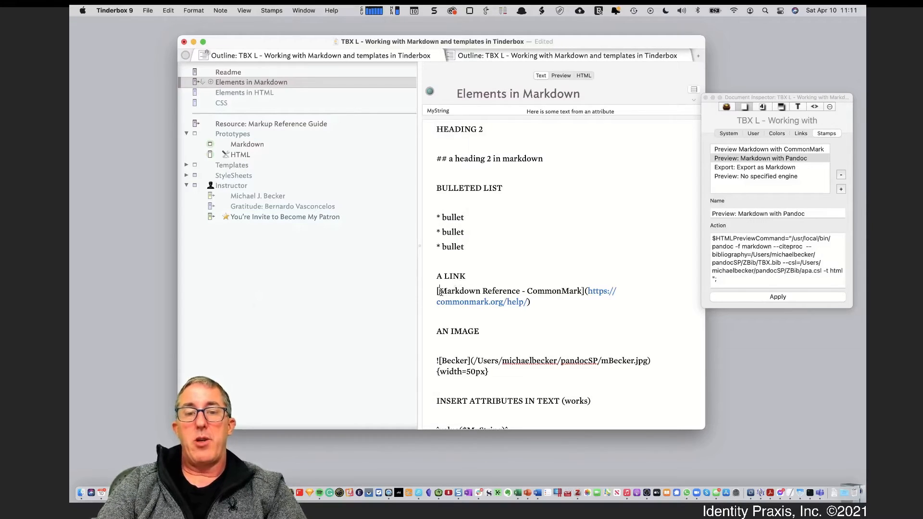
pyautogui.moveTo(444, 292); pyautogui.dragTo(582, 291)
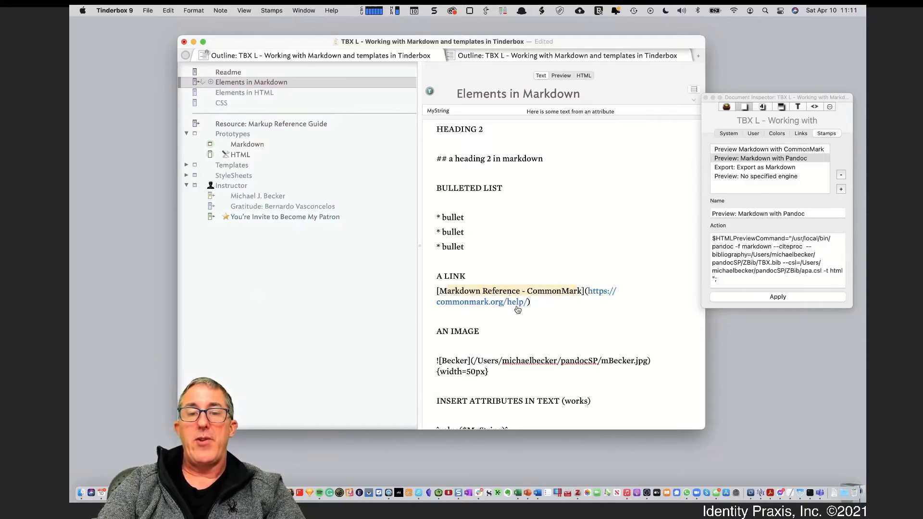
pyautogui.scroll(-3, 517, 306)
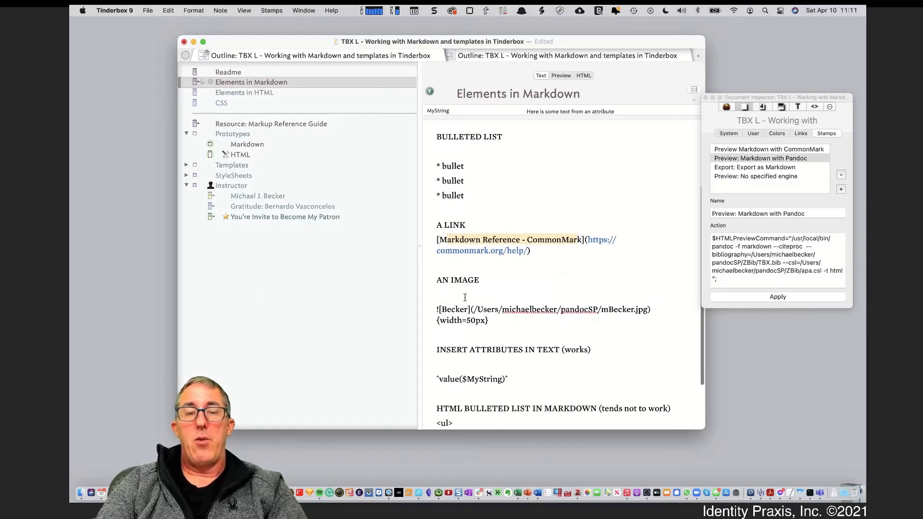
pyautogui.moveTo(442, 309); pyautogui.dragTo(465, 309)
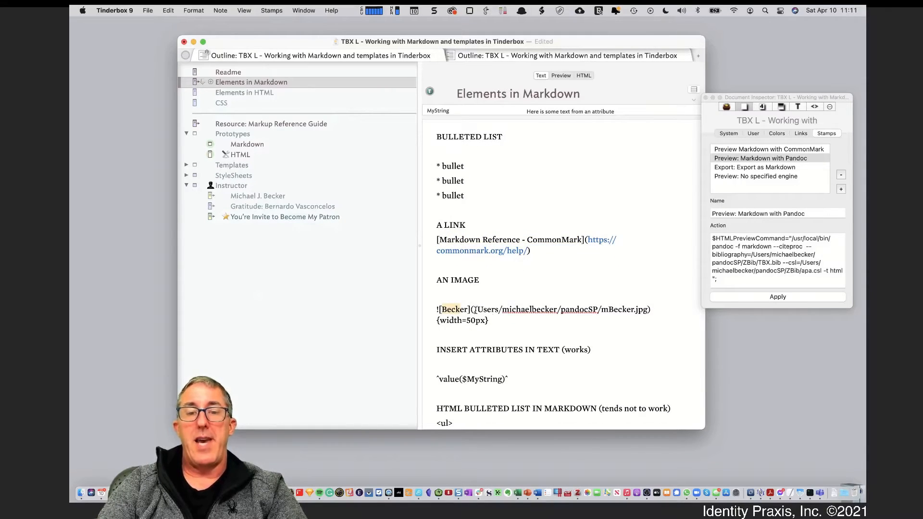
pyautogui.scroll(5, 497, 319)
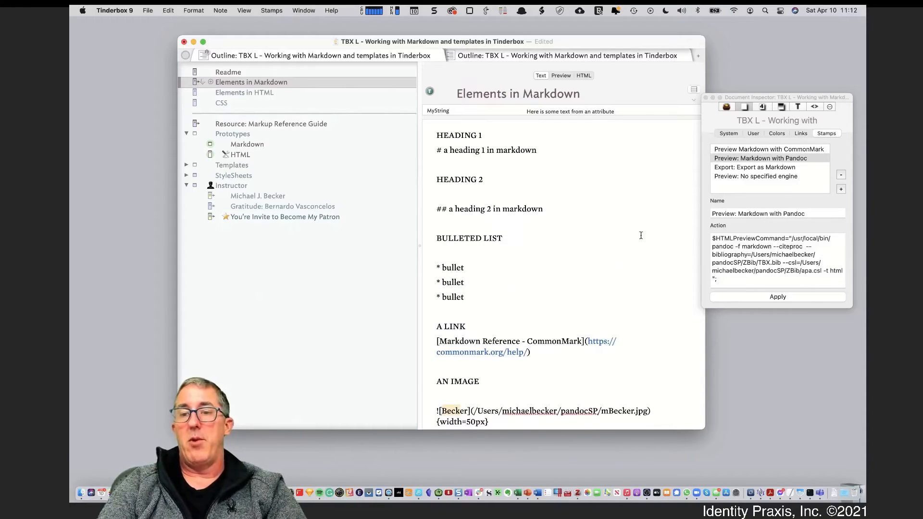
# Apply the "Preview Markdown with CommonMark" stamp to the Elements in Markdown note and show its preview
pyautogui.click(788, 154)
pyautogui.click(788, 150)
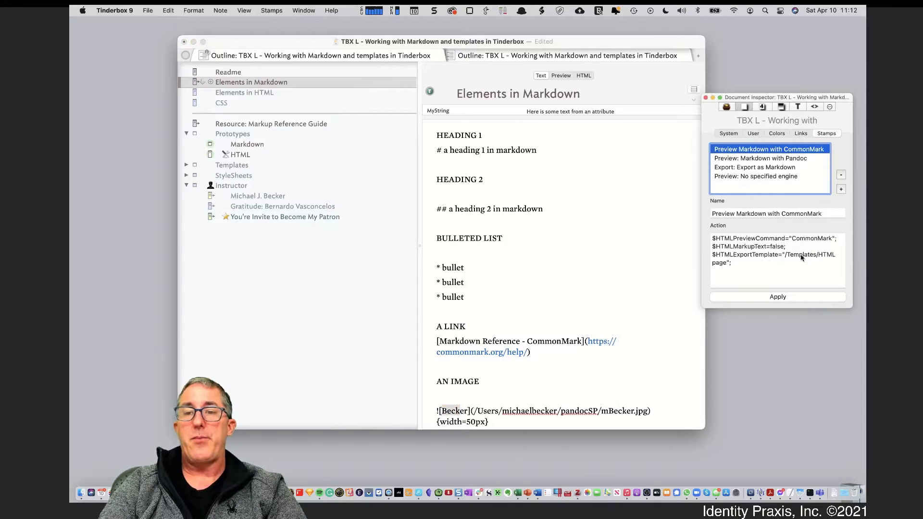
pyautogui.click(791, 297)
pyautogui.click(561, 76)
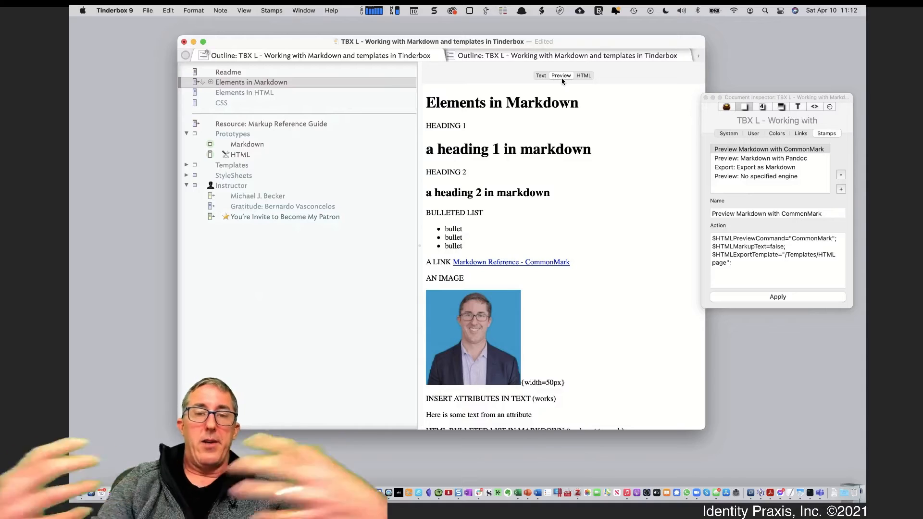
# Compare the rendered previews of the CSS, Elements in HTML and Elements in Markdown notes
pyautogui.click(384, 103)
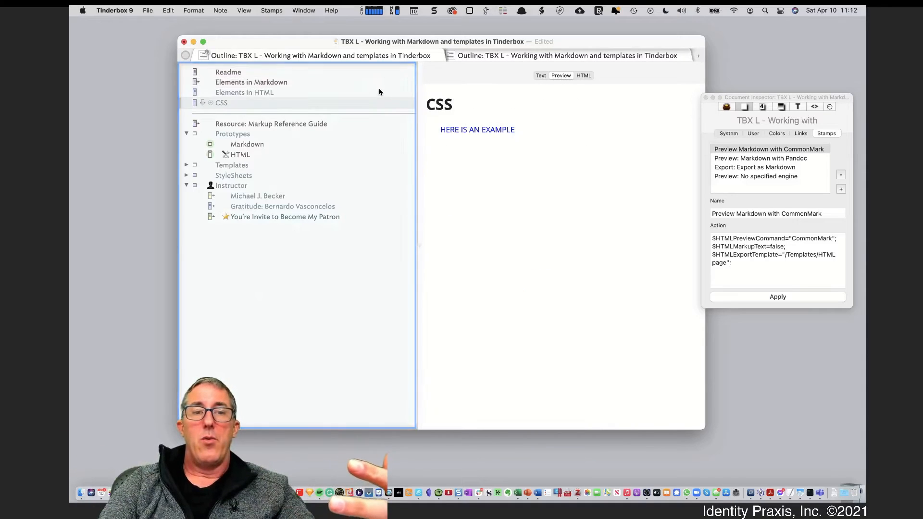
pyautogui.click(374, 89)
pyautogui.click(371, 91)
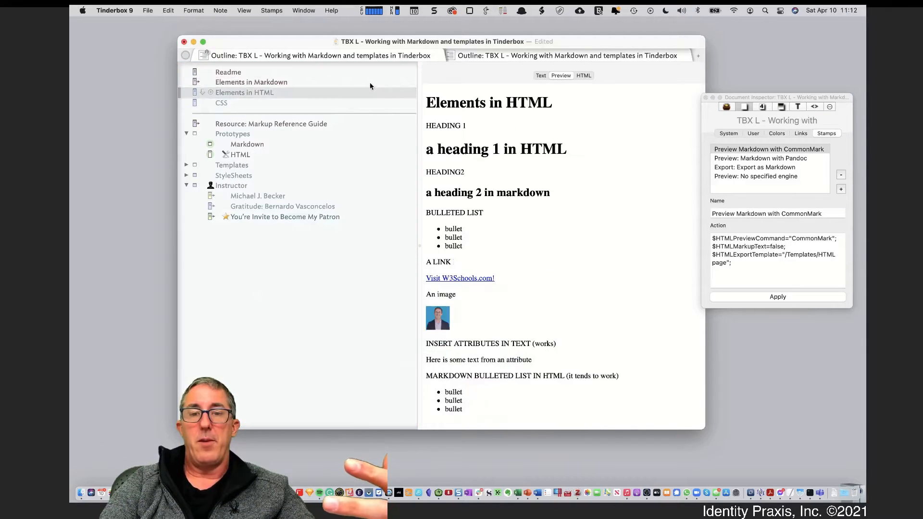
pyautogui.click(370, 82)
pyautogui.click(368, 92)
pyautogui.click(367, 82)
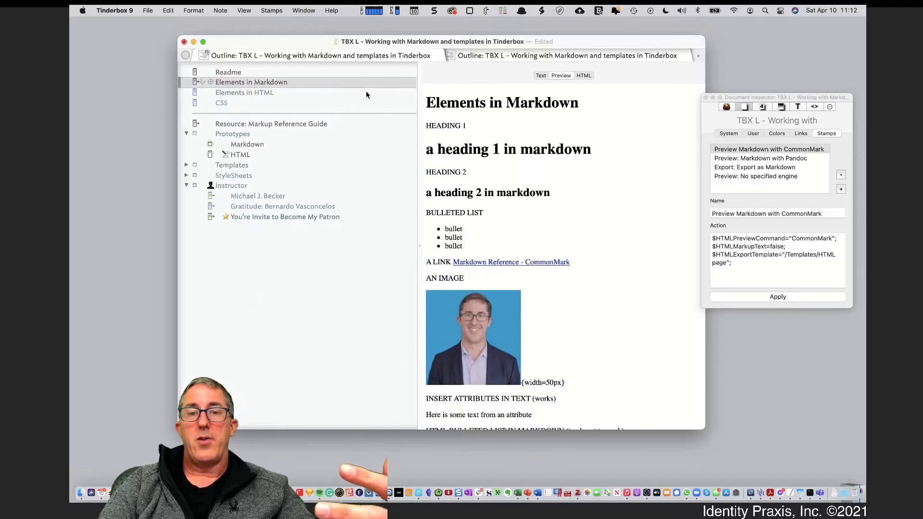
pyautogui.click(365, 91)
pyautogui.click(365, 85)
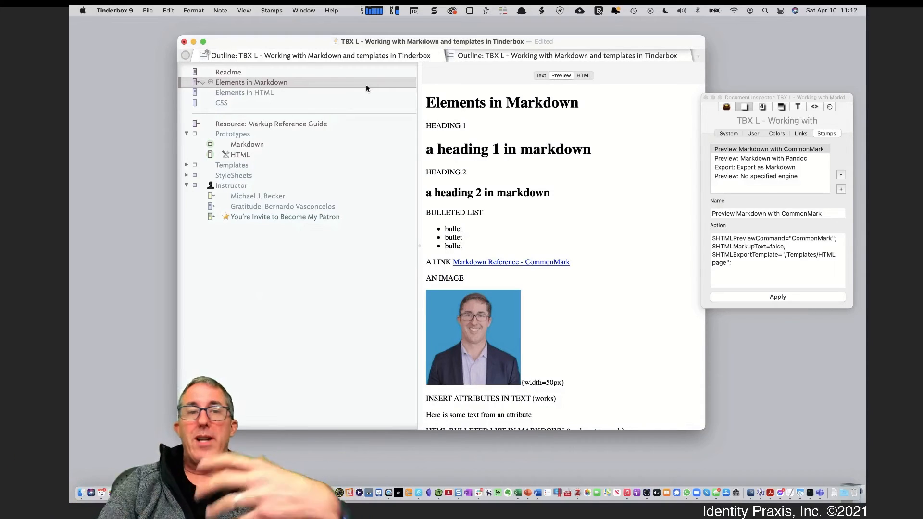
# Show the source text of the Elements in Markdown note and highlight its headings and bulleted list
pyautogui.click(539, 75)
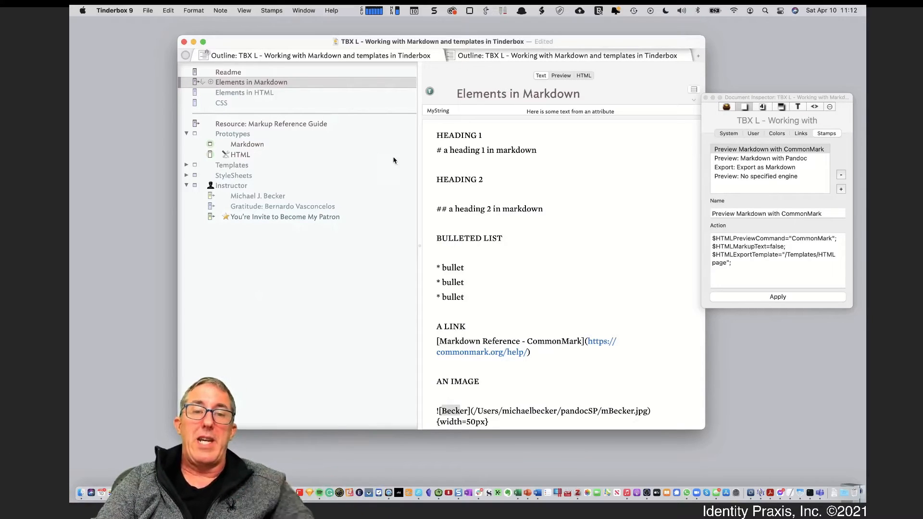
pyautogui.moveTo(450, 149); pyautogui.dragTo(505, 299)
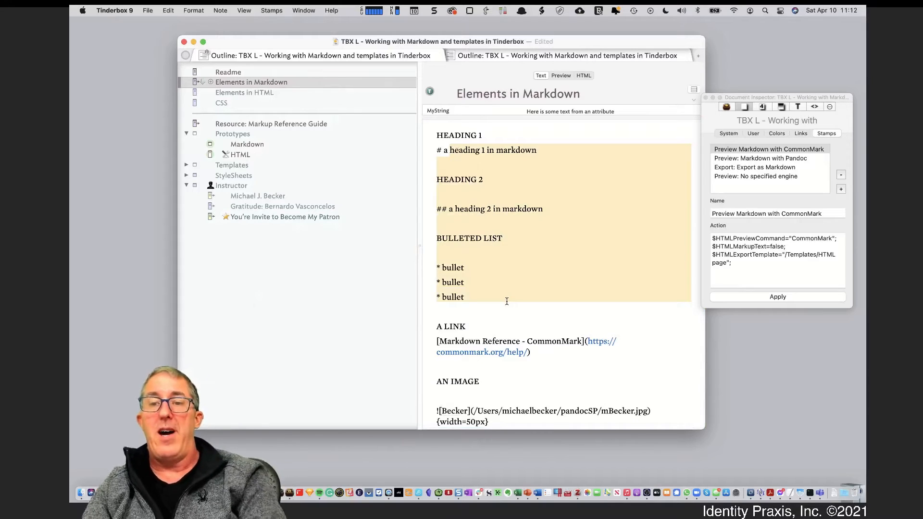
pyautogui.click(487, 262)
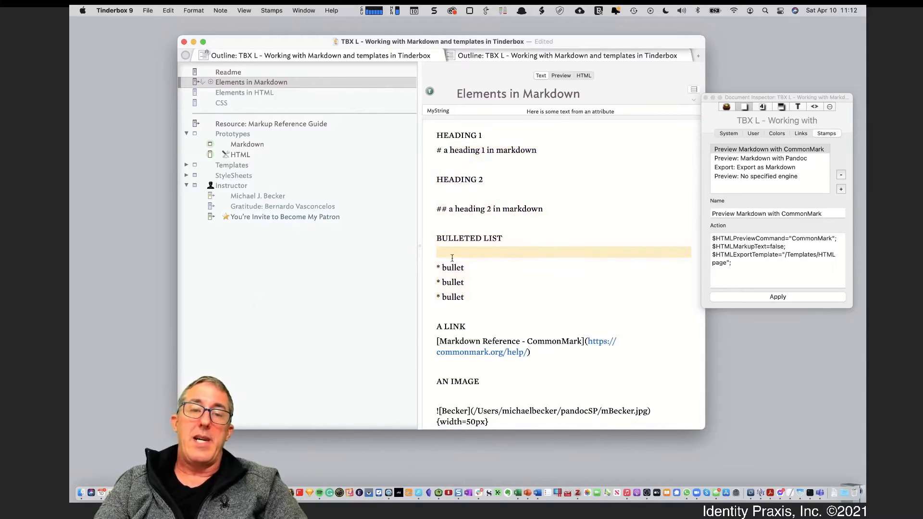
pyautogui.moveTo(443, 150); pyautogui.dragTo(465, 307)
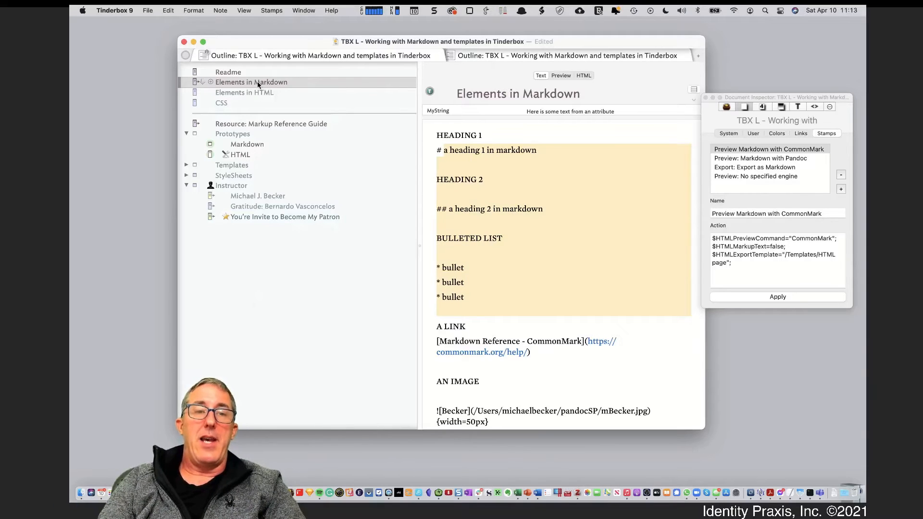
# Highlight the tagged headings and list in the Elements in HTML note's text and compare them with the Markdown note
pyautogui.click(264, 92)
pyautogui.moveTo(436, 135); pyautogui.dragTo(482, 259)
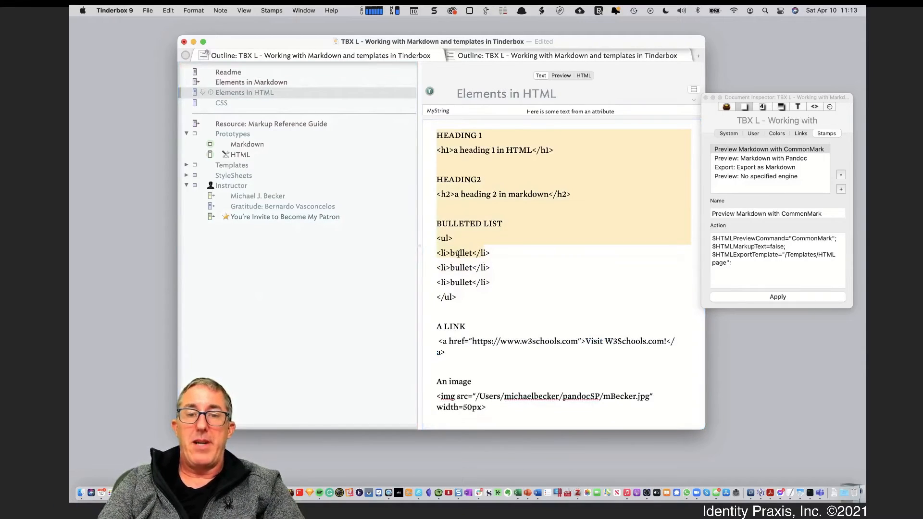
pyautogui.click(287, 87)
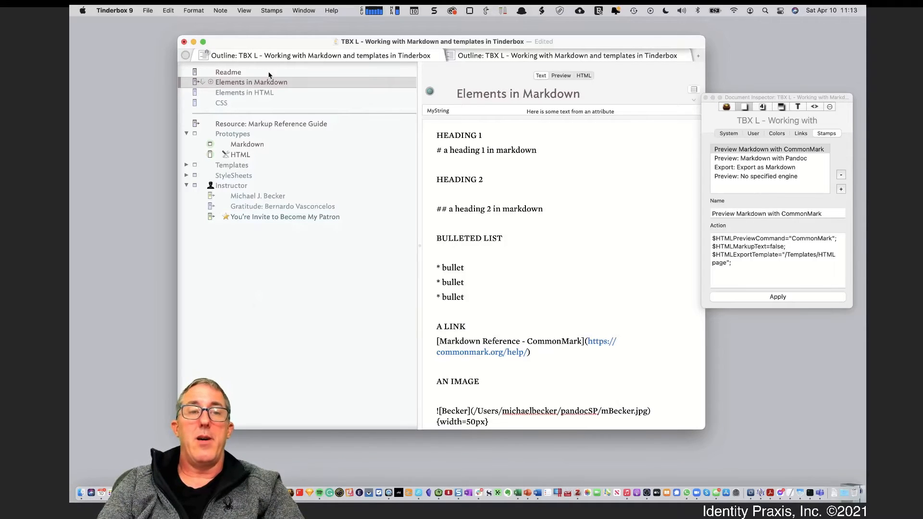
pyautogui.click(271, 90)
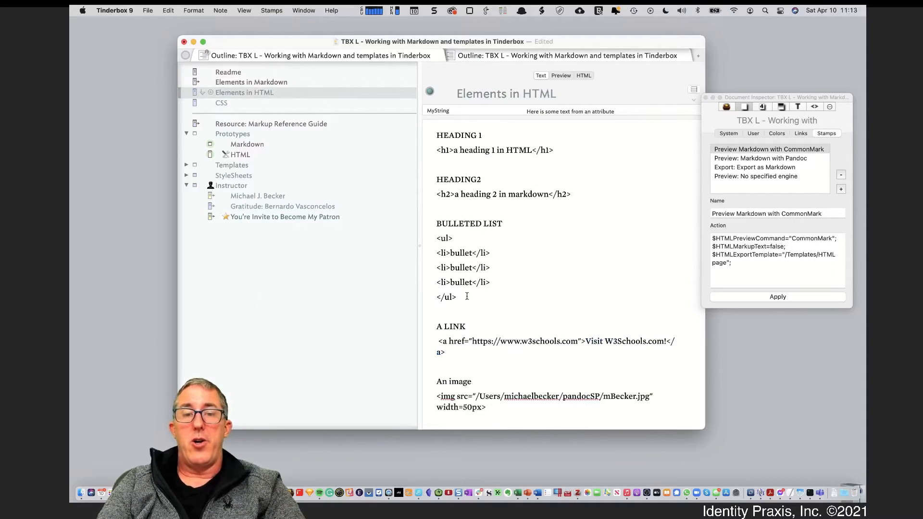
# Try the Markdown note's second heading without the space after ##, check the preview, restore the space and preview again
pyautogui.click(283, 82)
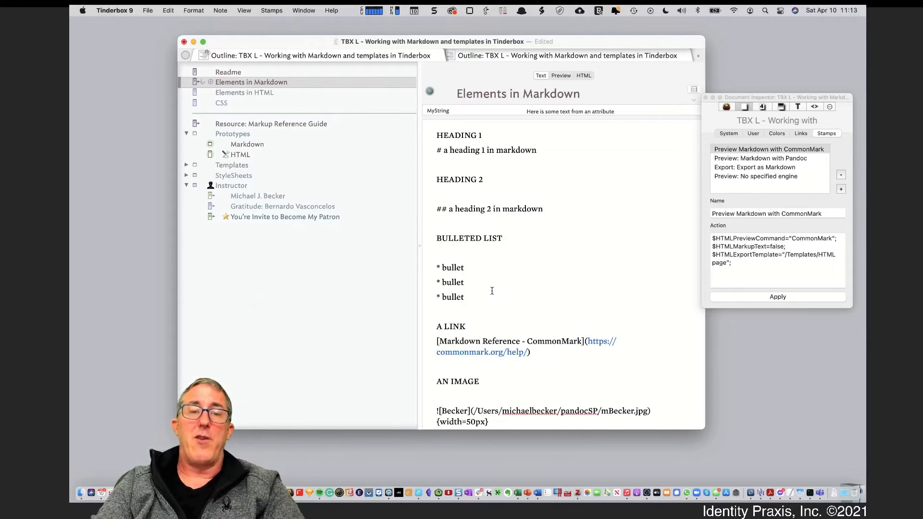
pyautogui.click(450, 209)
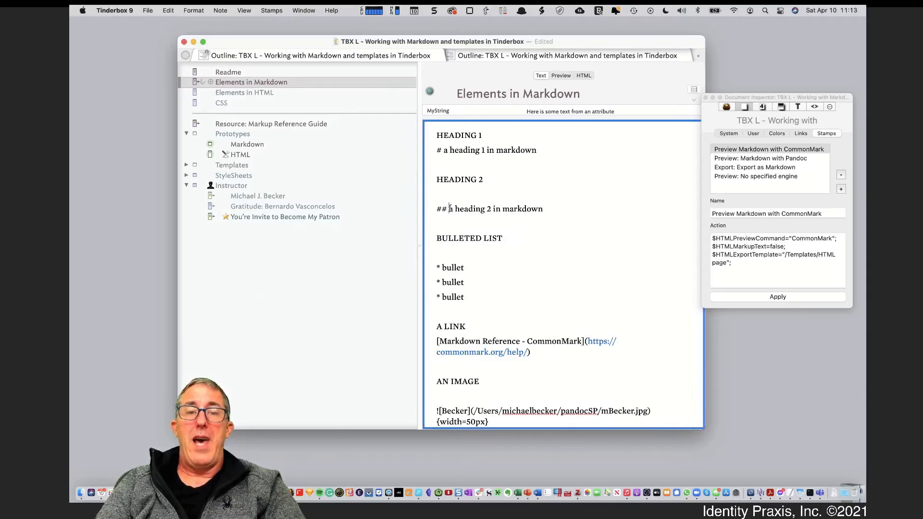
pyautogui.press('BackSpace')
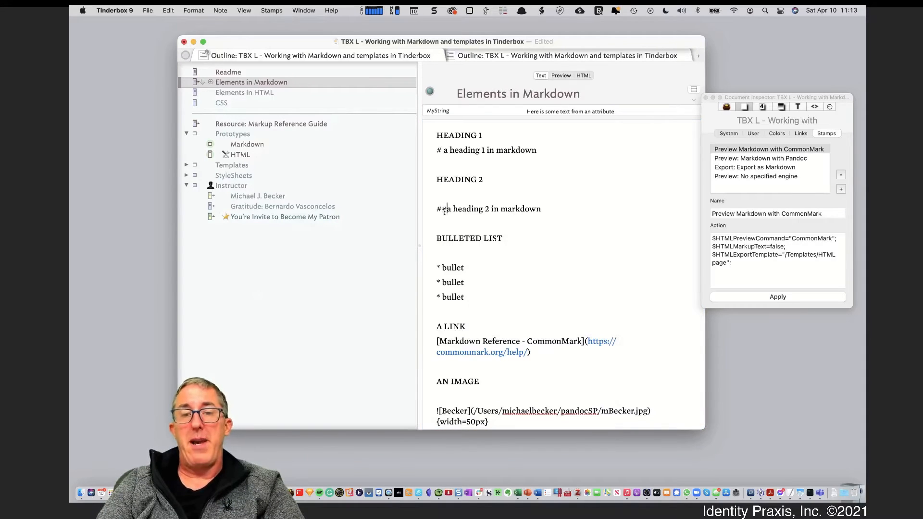
pyautogui.click(565, 76)
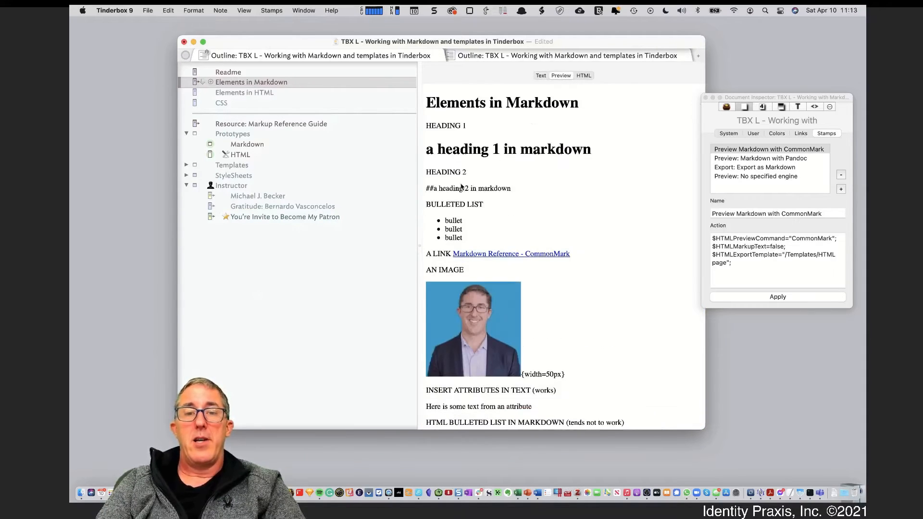
pyautogui.click(540, 75)
pyautogui.click(446, 208)
pyautogui.click(570, 76)
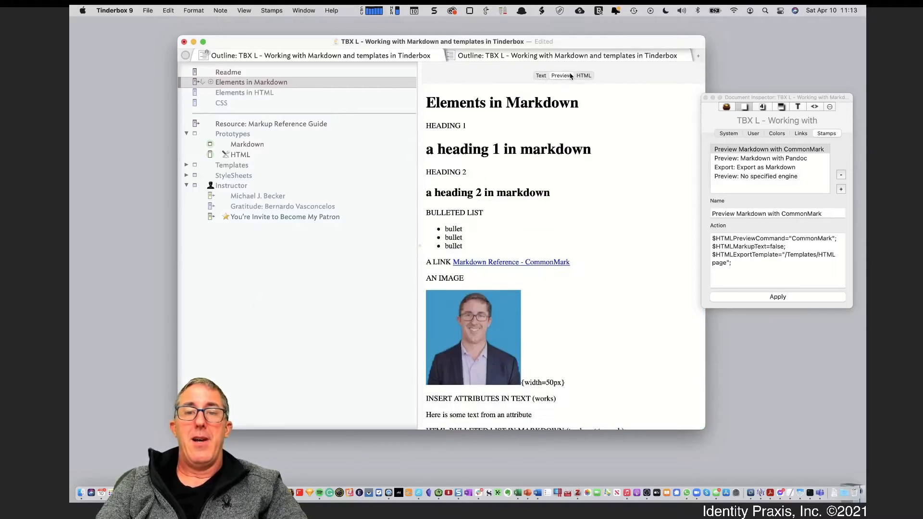
# Compare the source text of the Elements in Markdown and Elements in HTML notes
pyautogui.click(541, 76)
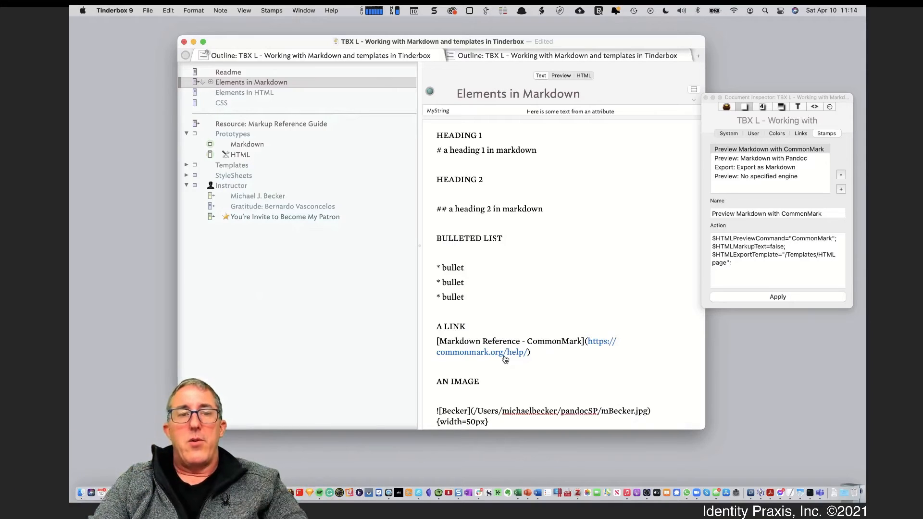
pyautogui.click(263, 94)
pyautogui.click(264, 85)
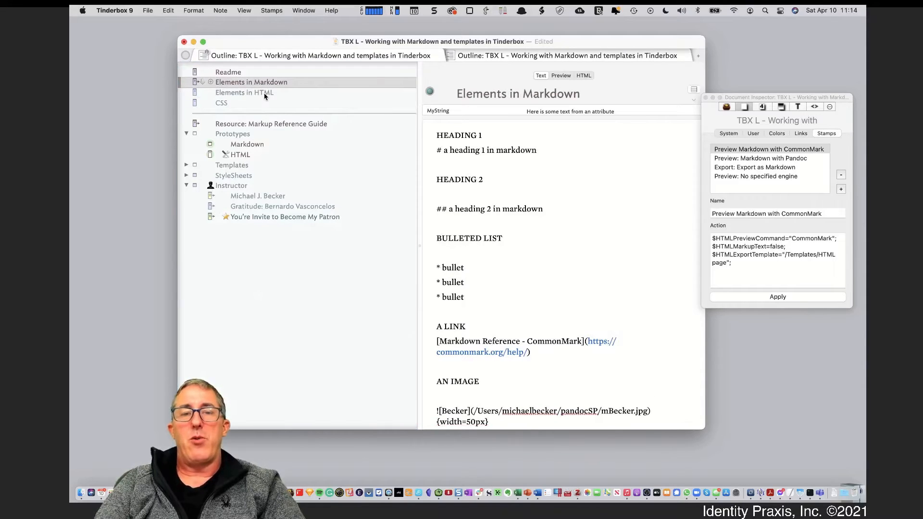
pyautogui.click(264, 93)
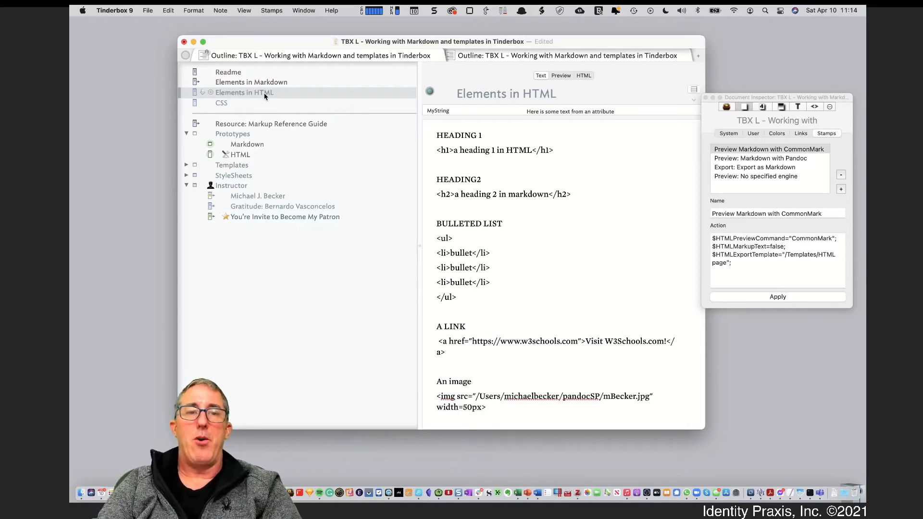
pyautogui.click(265, 83)
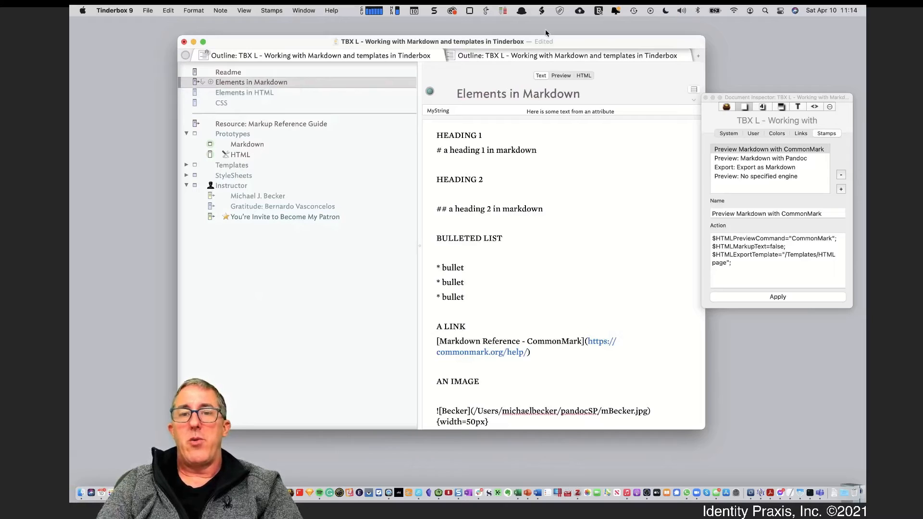
# Show the exported HTML code of the Elements in Markdown note and highlight its body section
pyautogui.click(562, 75)
pyautogui.click(588, 75)
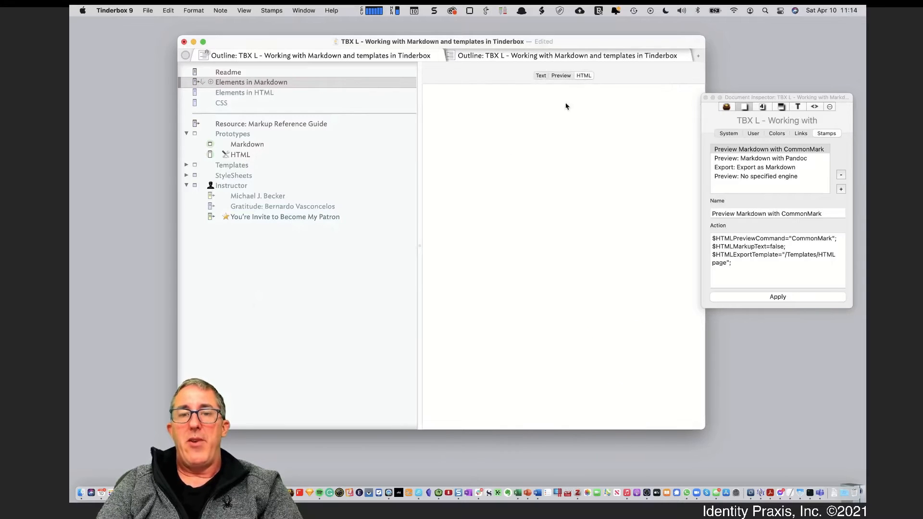
pyautogui.moveTo(469, 164); pyautogui.dragTo(555, 377)
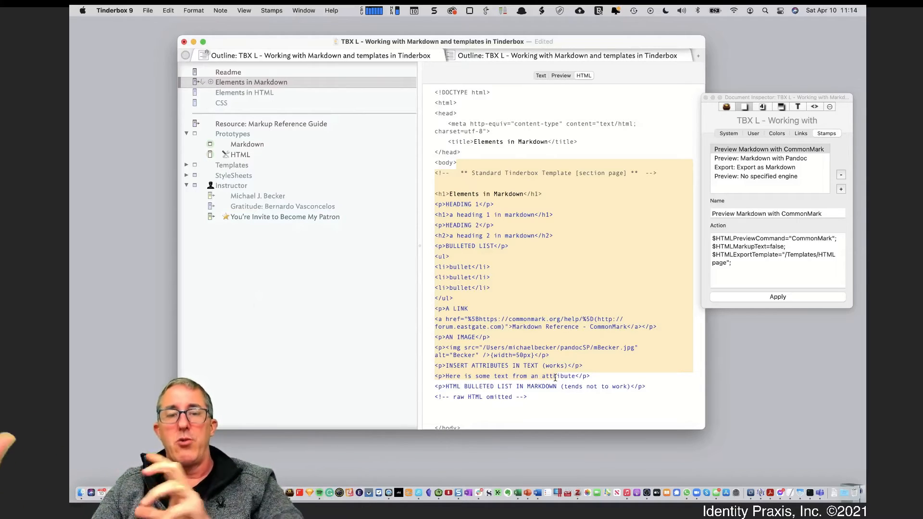
# Examine the exported HTML code of the Elements in HTML note, highlighting the body and the bulleted list
pyautogui.click(276, 96)
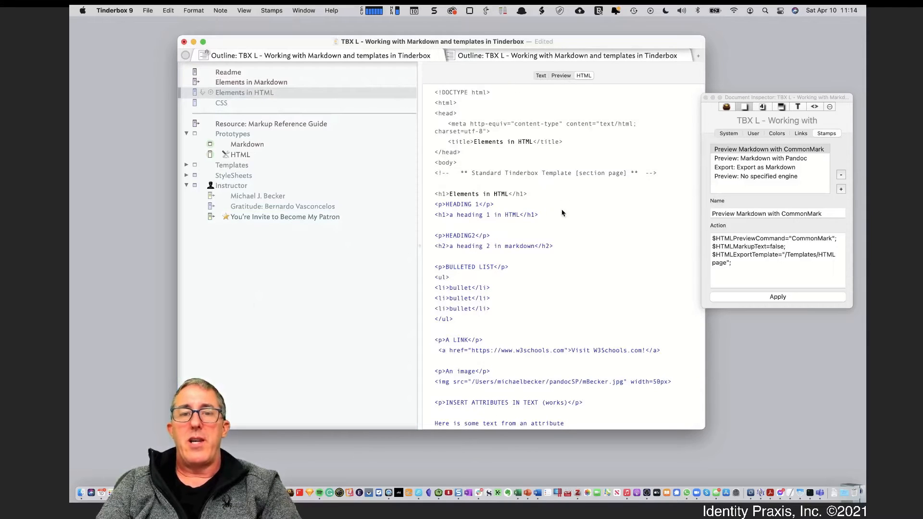
pyautogui.moveTo(510, 184); pyautogui.dragTo(568, 386)
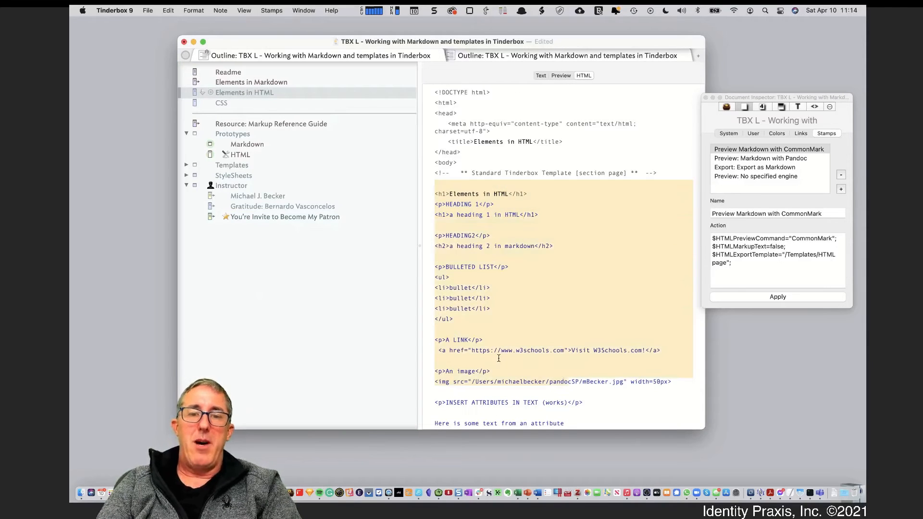
pyautogui.click(459, 294)
pyautogui.moveTo(435, 264); pyautogui.dragTo(453, 321)
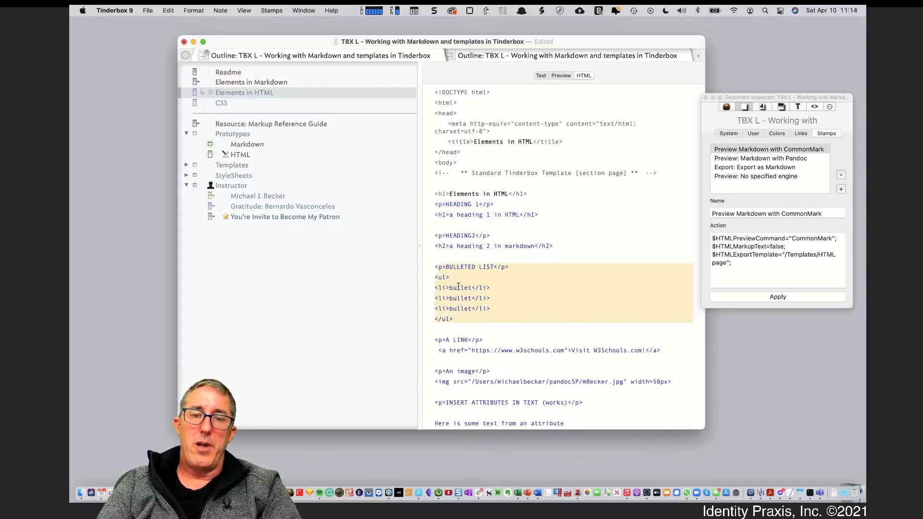
# Highlight the exported bulleted list code of the Elements in Markdown note and compare it with the note's text and preview
pyautogui.click(278, 85)
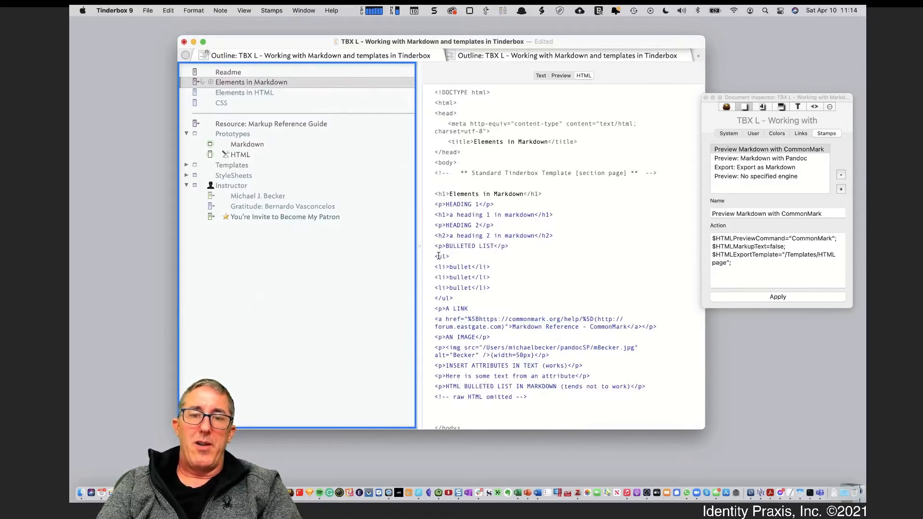
pyautogui.moveTo(436, 254); pyautogui.dragTo(477, 290)
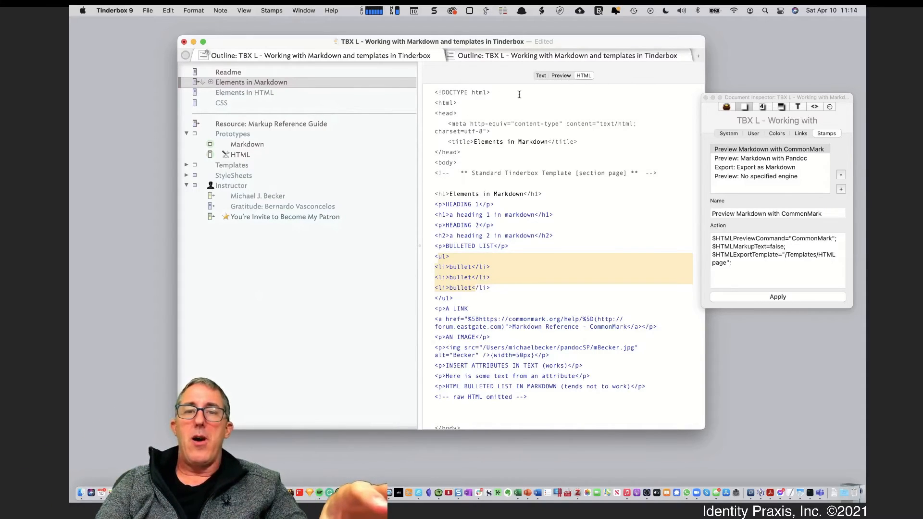
pyautogui.click(541, 76)
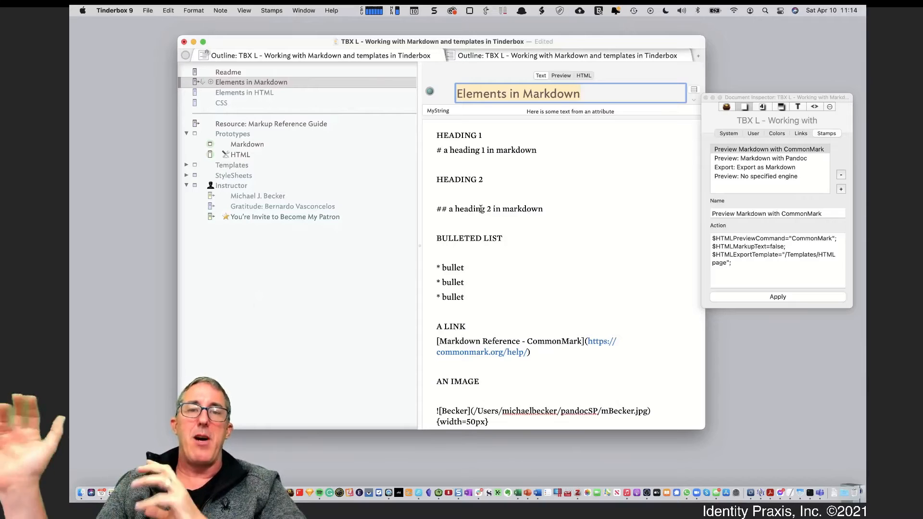
pyautogui.click(564, 76)
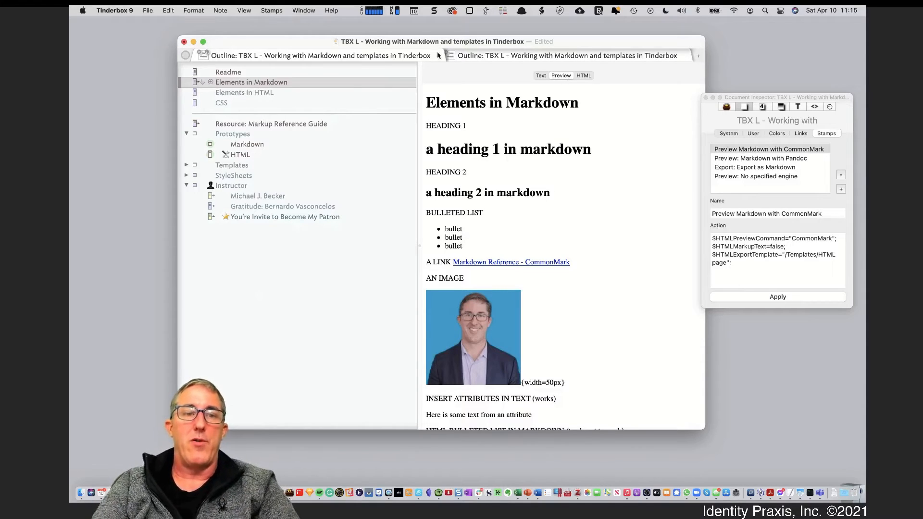
# Show the Markdown prototype note and look up Markdown among the built-in prototypes
pyautogui.click(242, 146)
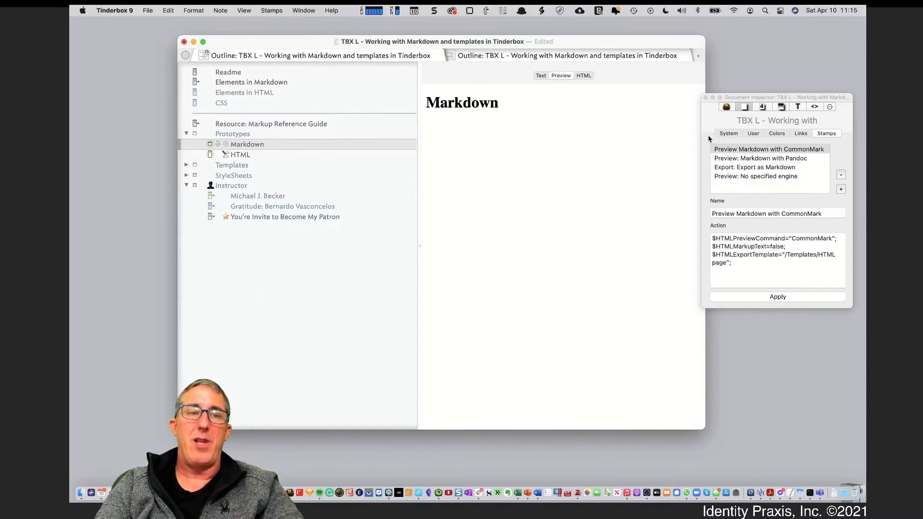
pyautogui.click(148, 10)
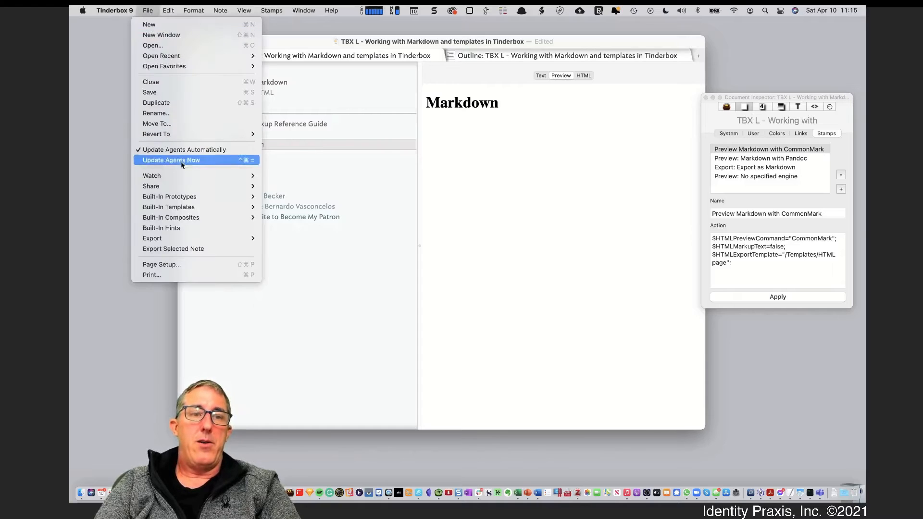
pyautogui.moveTo(243, 193)
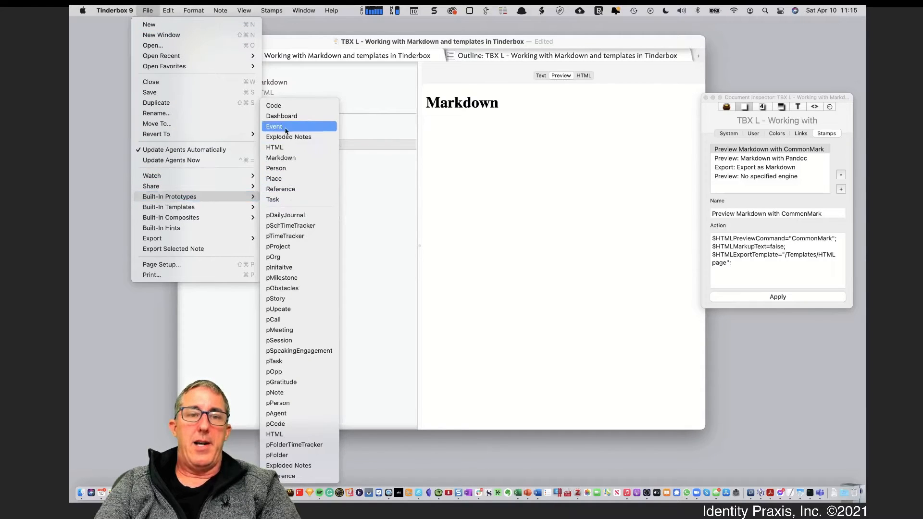
pyautogui.click(317, 164)
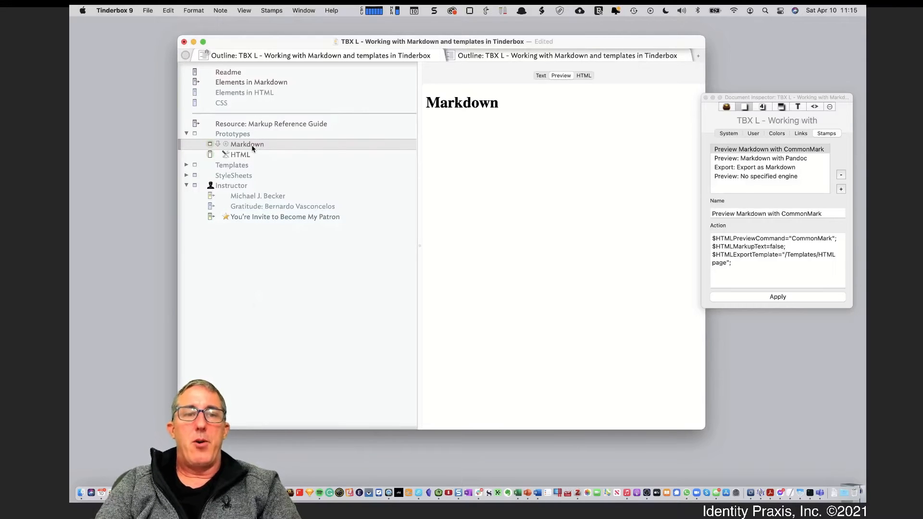
# Reopen the Elements in Markdown note as text and highlight from the end of the ## heading through the bulleted list
pyautogui.click(252, 83)
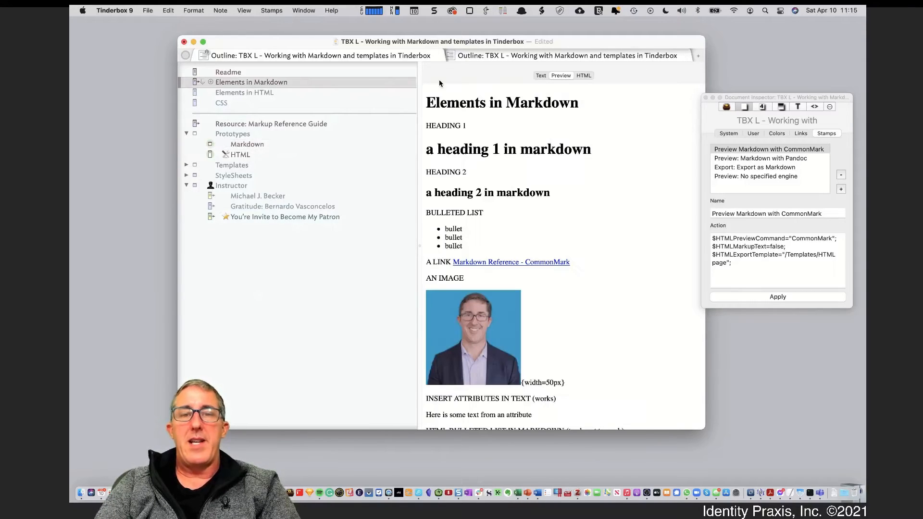
pyautogui.click(539, 75)
pyautogui.moveTo(581, 210); pyautogui.dragTo(512, 293)
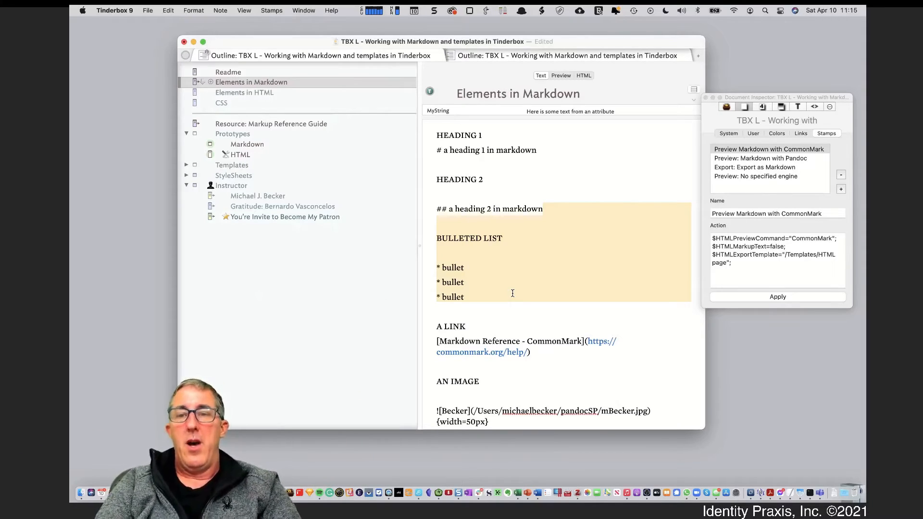
# Show the export settings and add a note named Test Note below the CSS note, containing the text "Test."
pyautogui.click(814, 106)
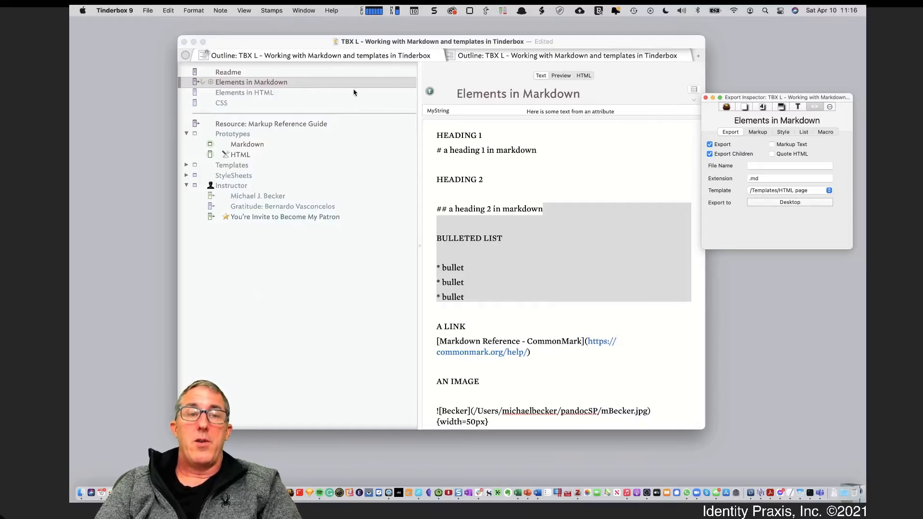
pyautogui.click(252, 109)
pyautogui.click(243, 105)
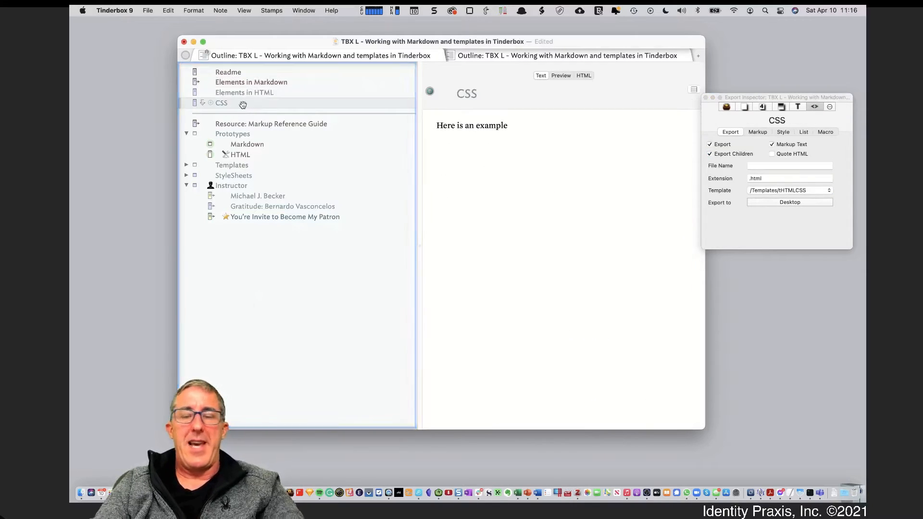
pyautogui.press('Return')
pyautogui.write('Test Note')
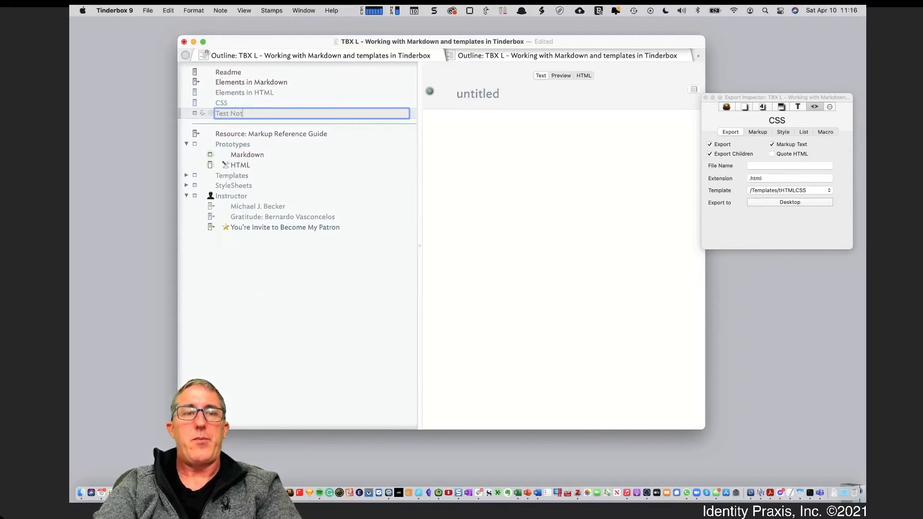
pyautogui.press('Return')
pyautogui.click(507, 145)
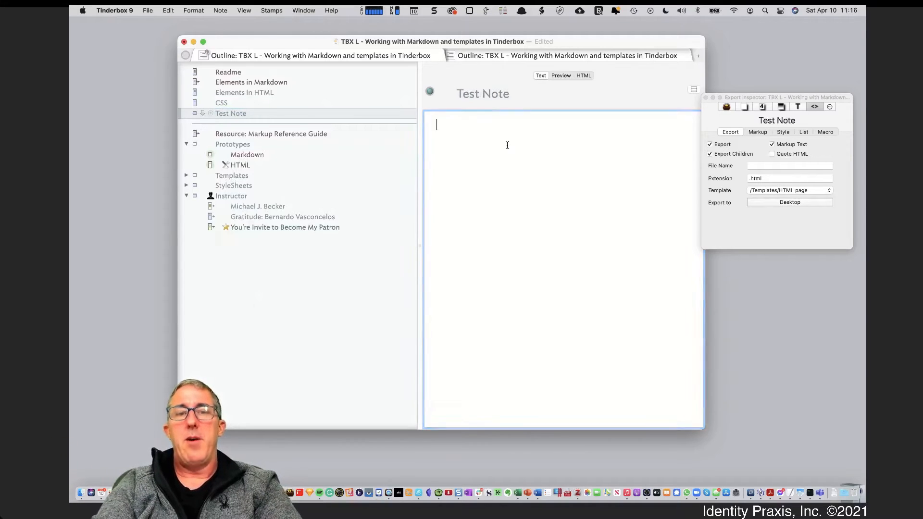
pyautogui.write('Test.')
# Delete the CSS note from the outline
pyautogui.click(259, 102)
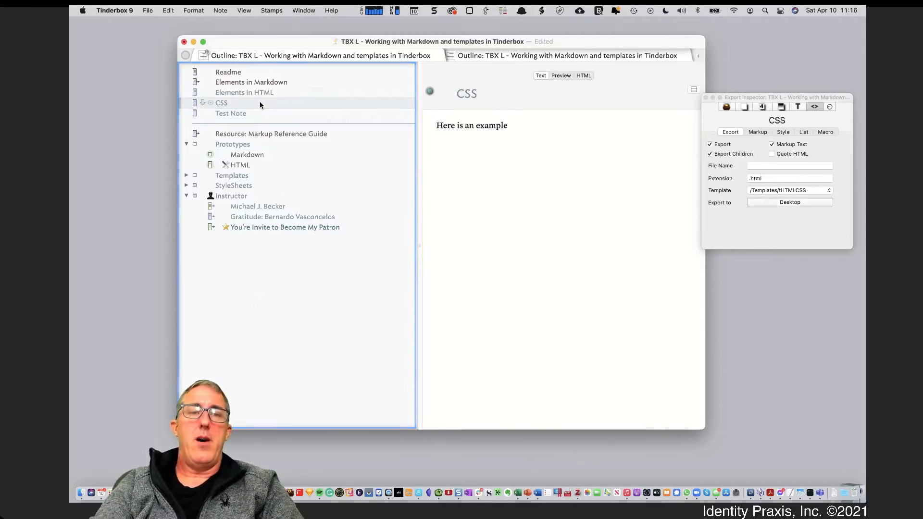
pyautogui.press('Delete')
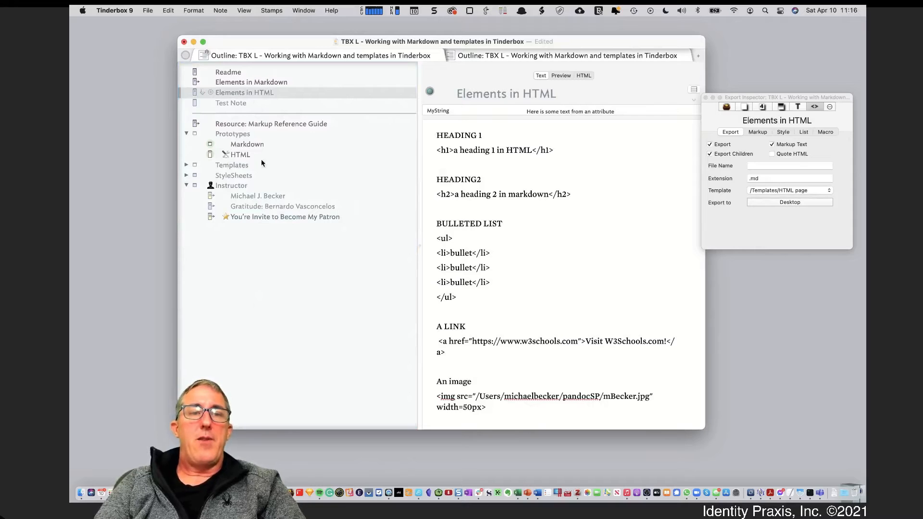
# Preview Test Note and examine its exported HTML, highlighting the heading line and the paragraph line
pyautogui.click(249, 103)
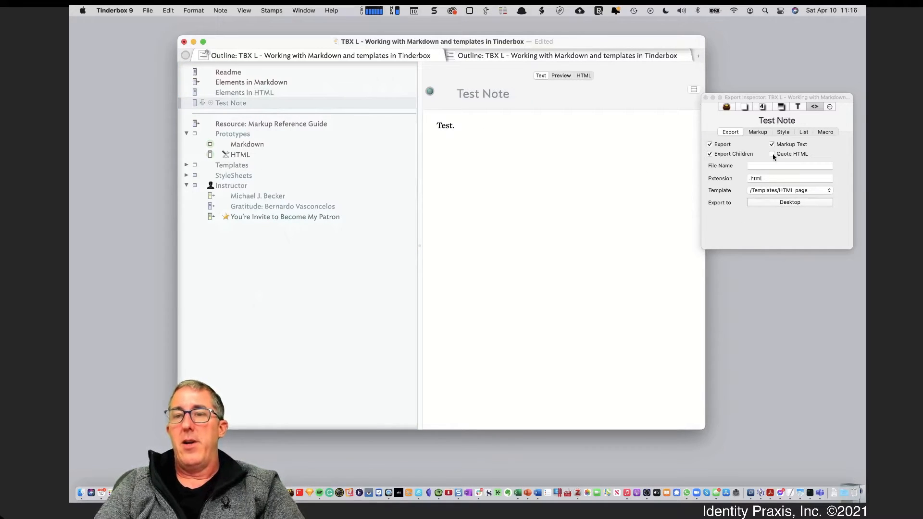
pyautogui.click(559, 76)
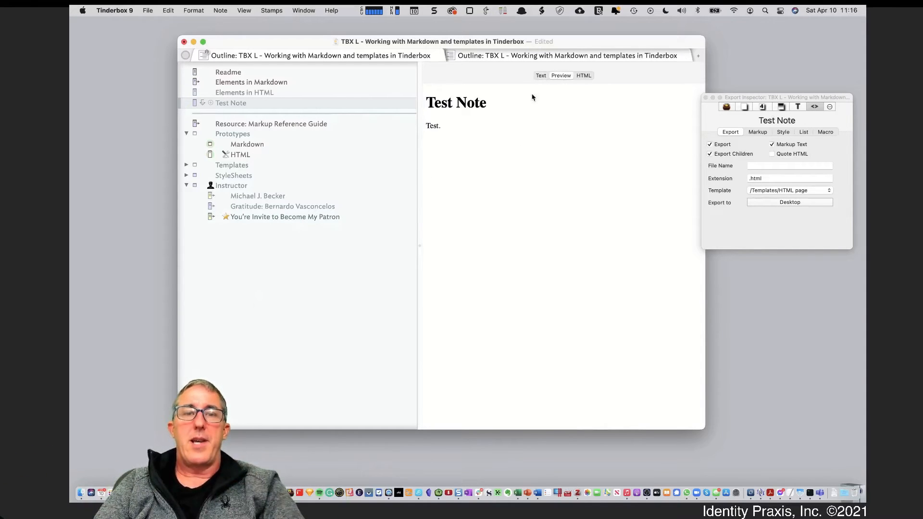
pyautogui.click(583, 76)
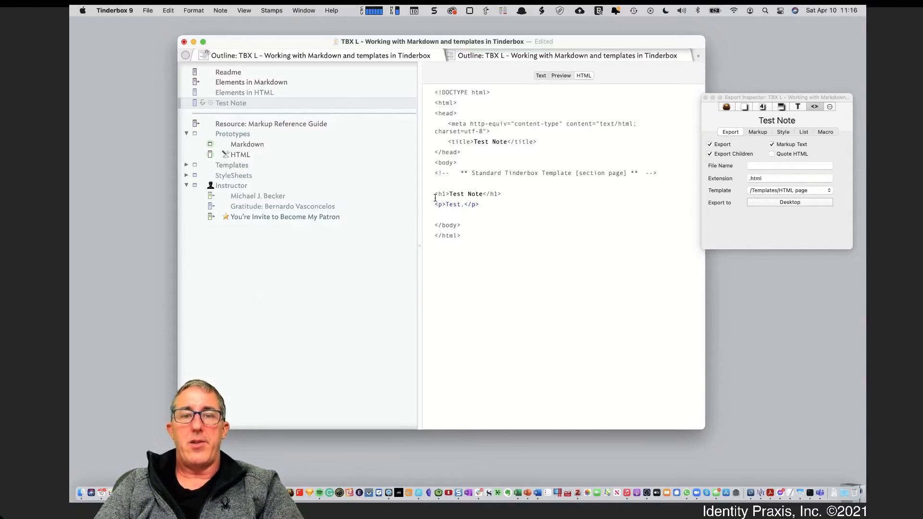
pyautogui.moveTo(434, 194); pyautogui.dragTo(500, 194)
pyautogui.moveTo(435, 204); pyautogui.dragTo(480, 205)
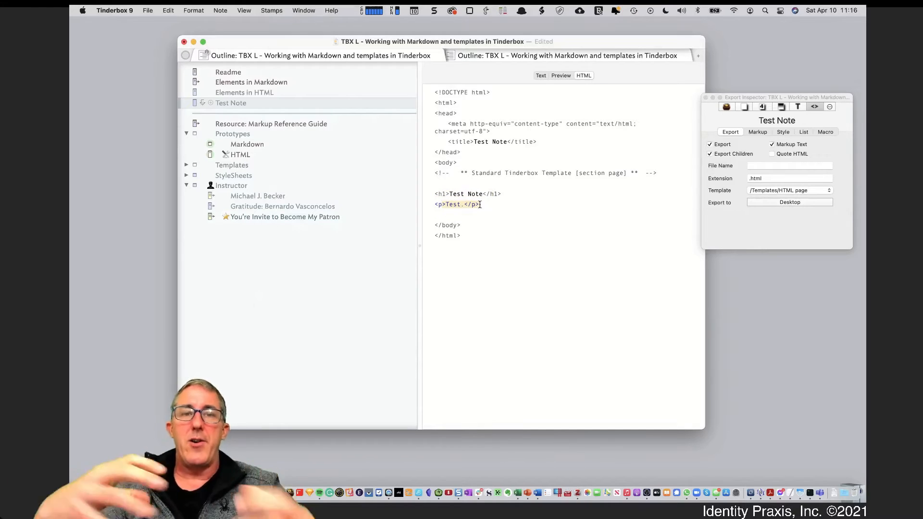
# Compare the previews and export settings of the Elements in HTML and Elements in Markdown notes
pyautogui.click(277, 95)
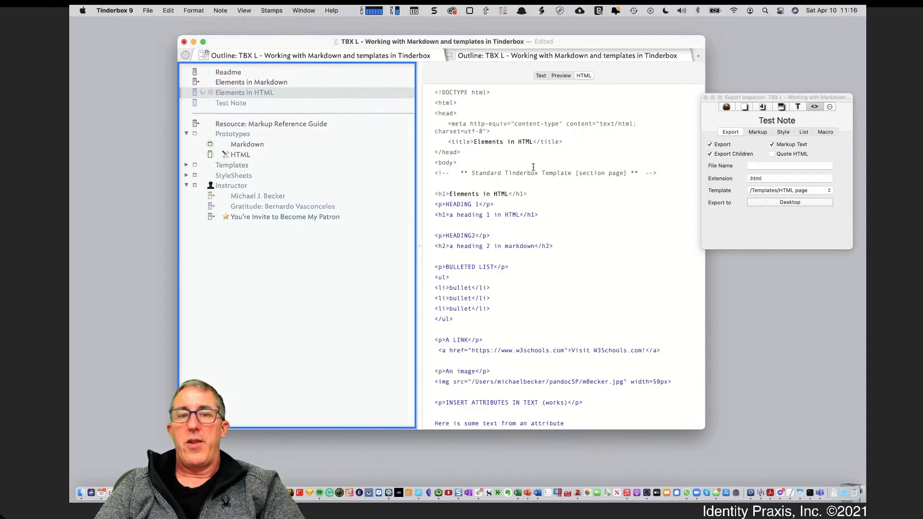
pyautogui.click(533, 167)
pyautogui.click(561, 76)
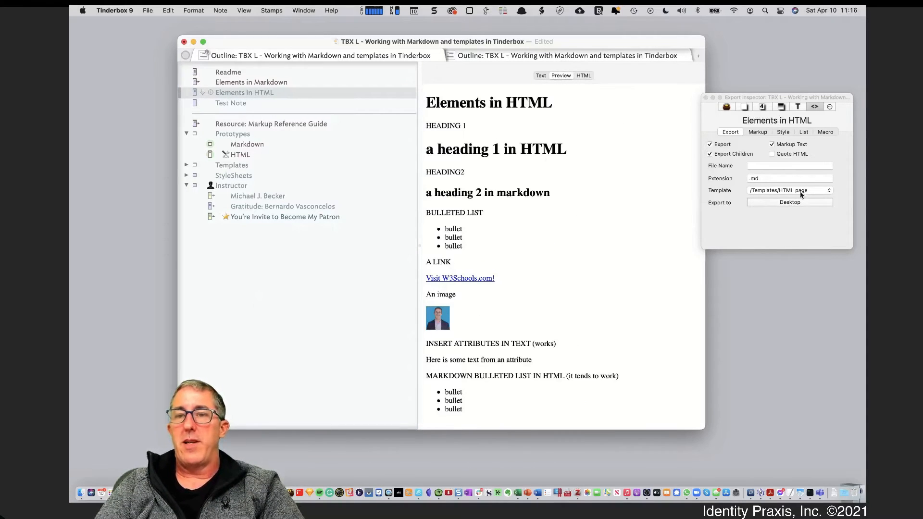
pyautogui.click(301, 81)
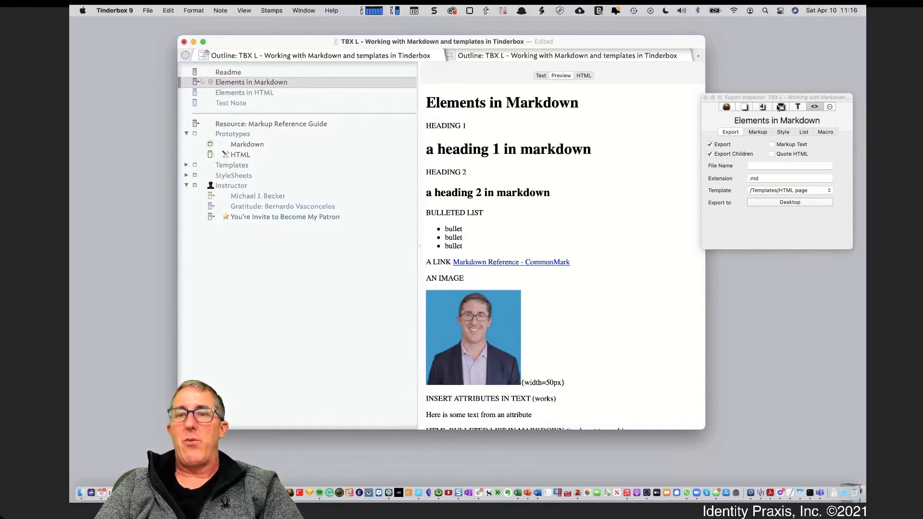
# Show the action of the Preview Markdown with CommonMark stamp and highlight the CommonMark value in its preview command
pyautogui.click(748, 110)
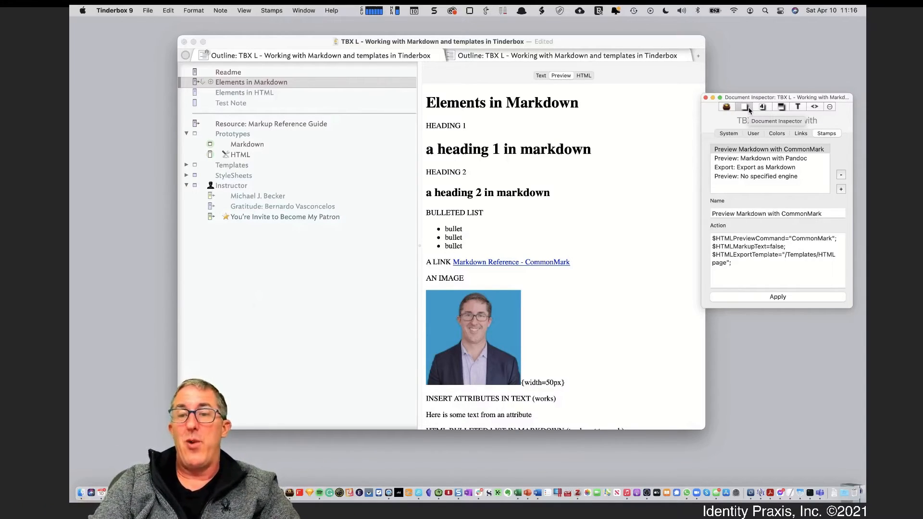
pyautogui.click(795, 240)
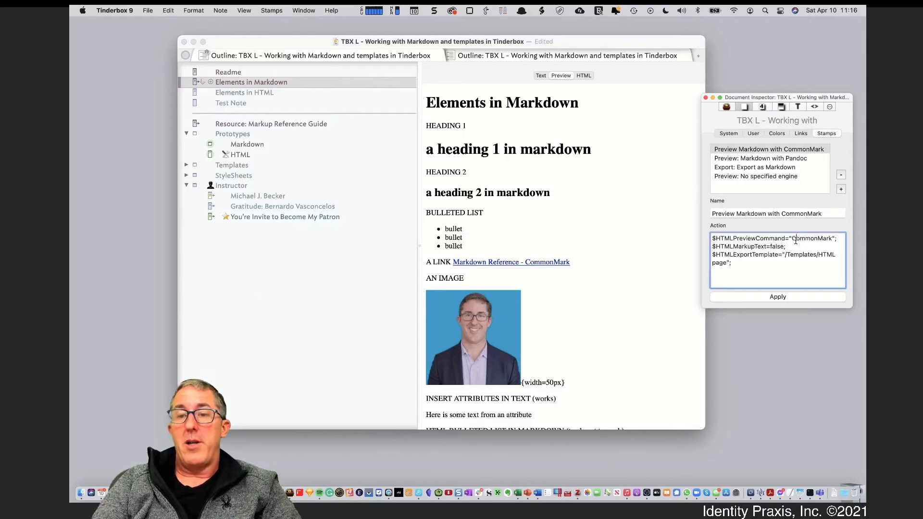
pyautogui.moveTo(795, 240); pyautogui.dragTo(825, 238)
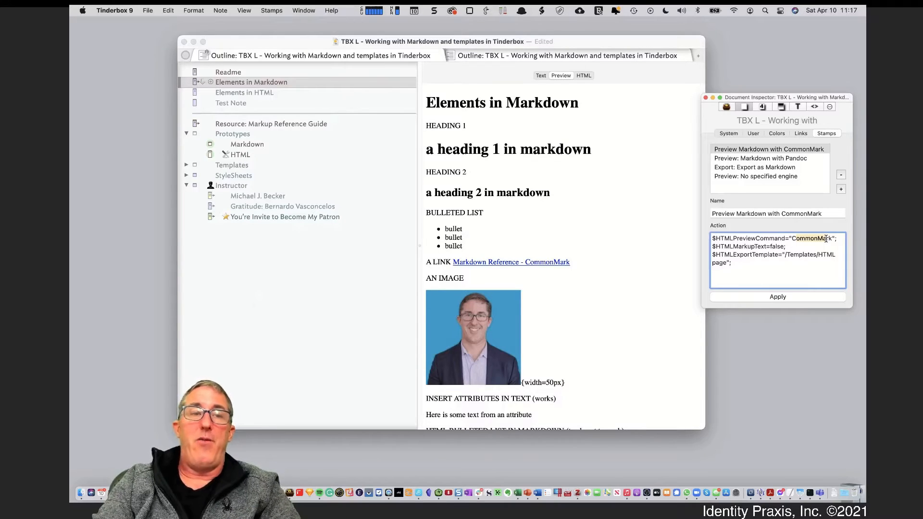
# Add a note named Test MD below Test Note and assign it the Markdown prototype
pyautogui.click(240, 106)
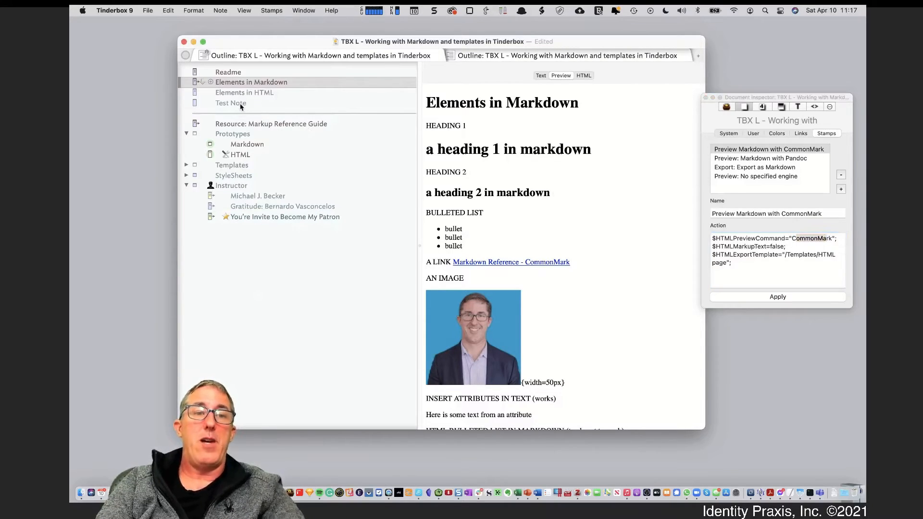
pyautogui.click(241, 107)
pyautogui.press('Return')
pyautogui.write('Tes')
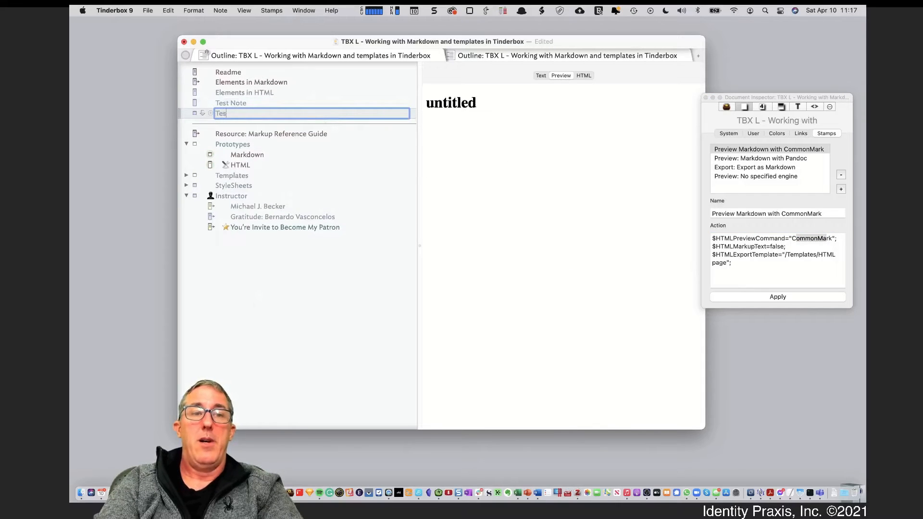
pyautogui.write('t MD')
pyautogui.press('Return')
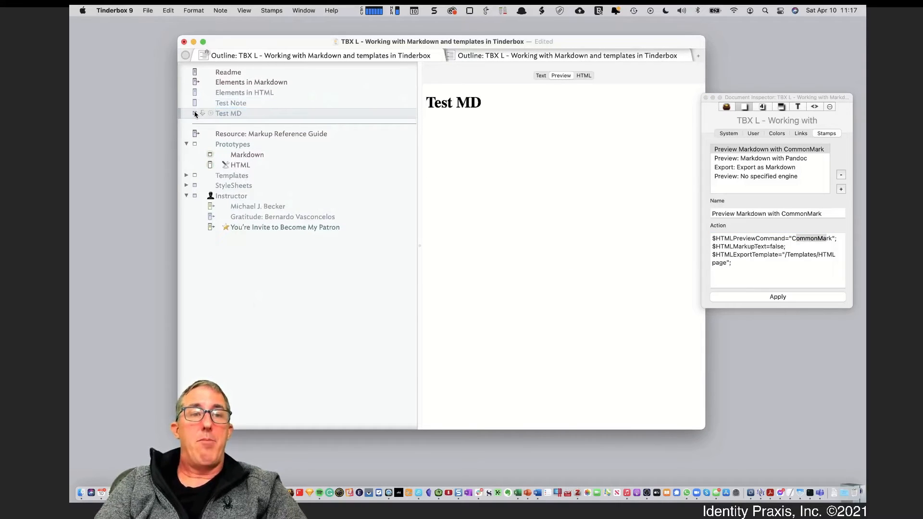
pyautogui.click(195, 114)
pyautogui.click(207, 133)
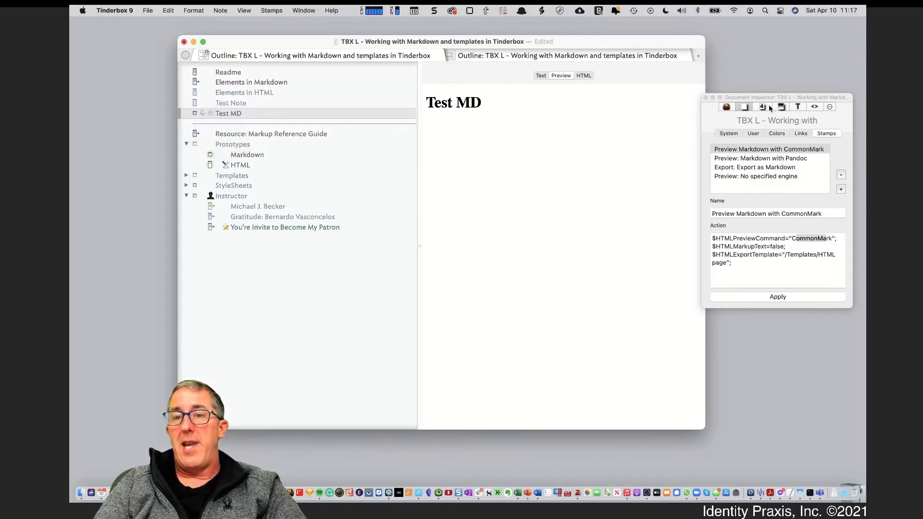
# Examine Test MD's export settings and highlight the value of its HTMLPreviewCommand attribute in Quickstamp
pyautogui.click(814, 107)
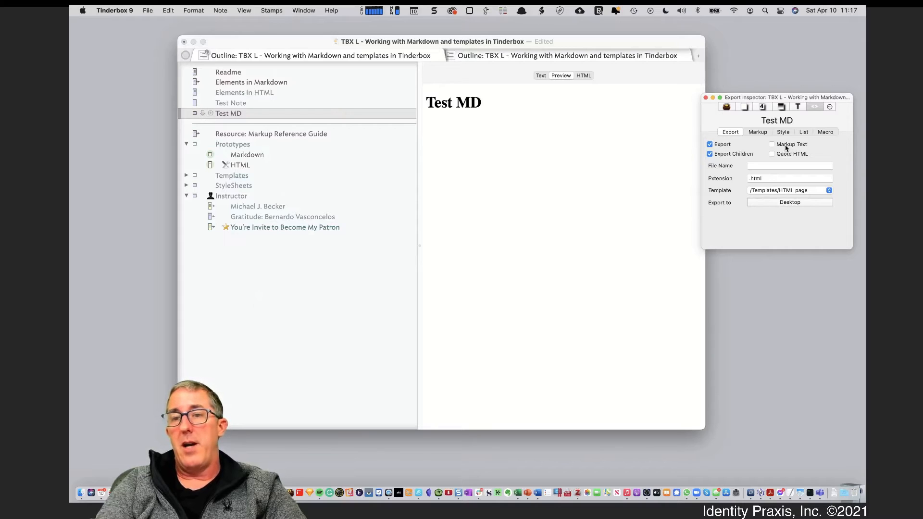
pyautogui.click(762, 106)
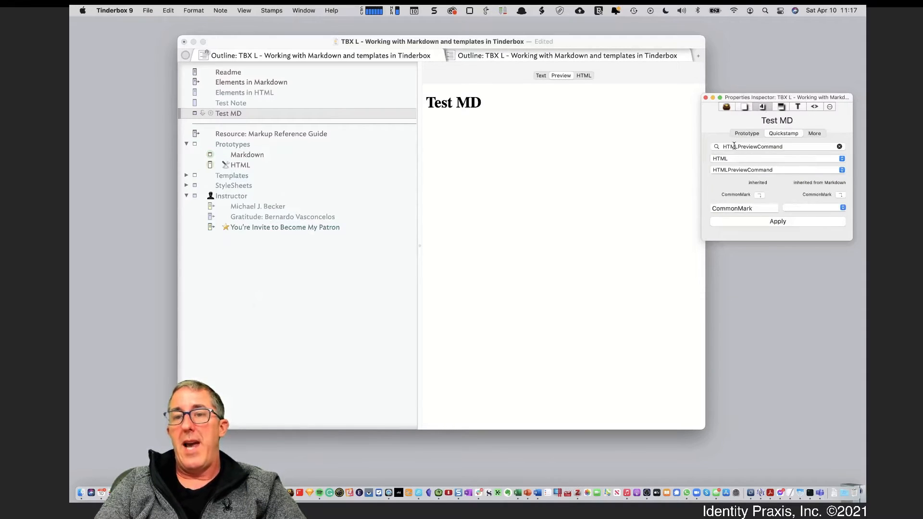
pyautogui.click(733, 145)
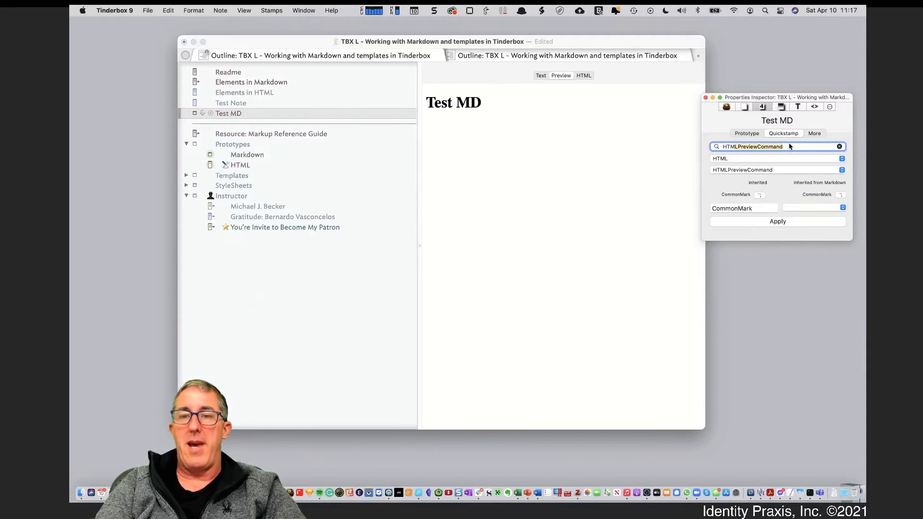
pyautogui.doubleClick(763, 208)
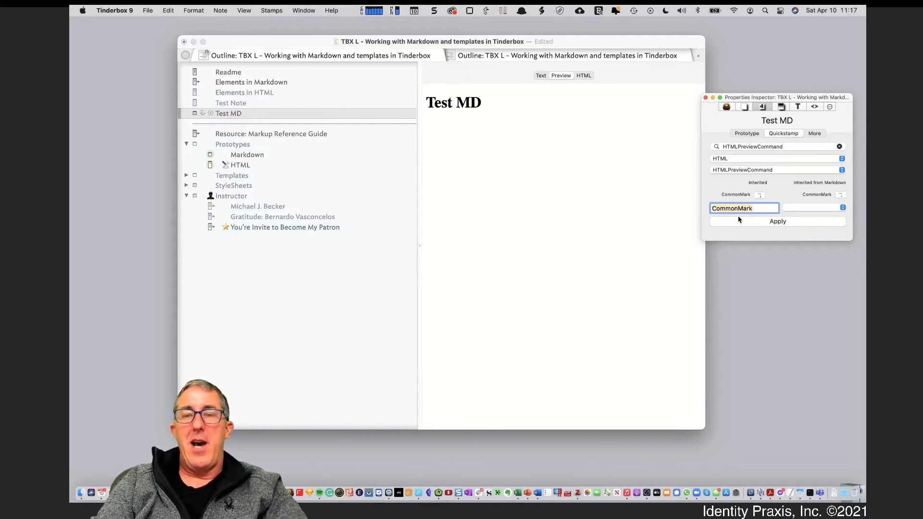
# Select the Elements in Markdown note, show the Preview: Markdown with Pandoc stamp and highlight its full preview command value
pyautogui.click(293, 82)
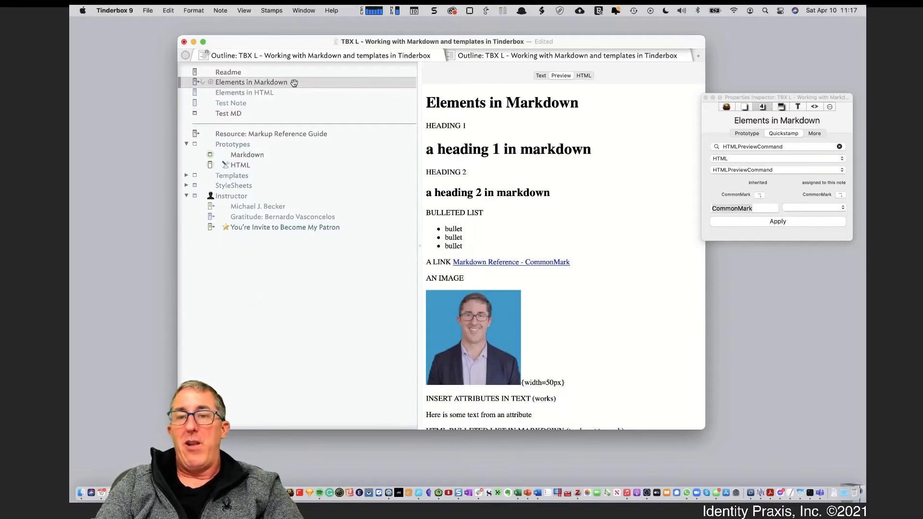
pyautogui.click(743, 106)
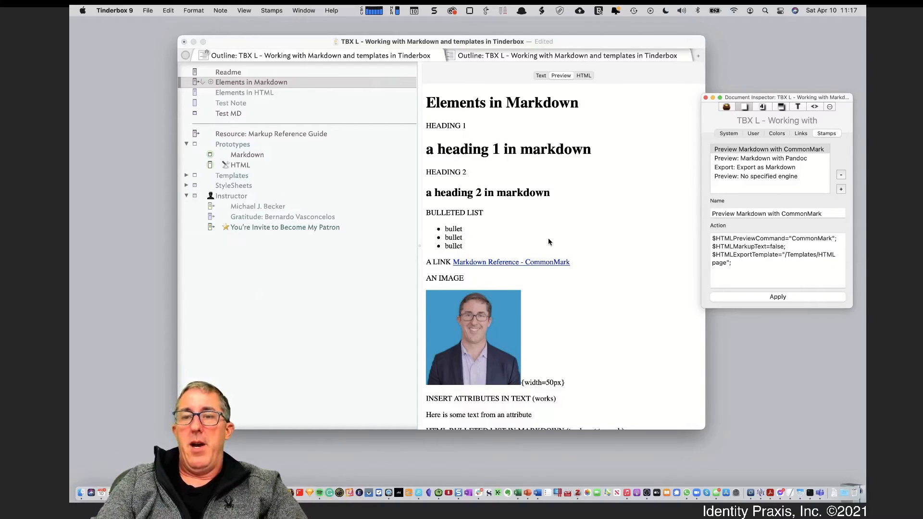
pyautogui.click(757, 161)
pyautogui.click(757, 159)
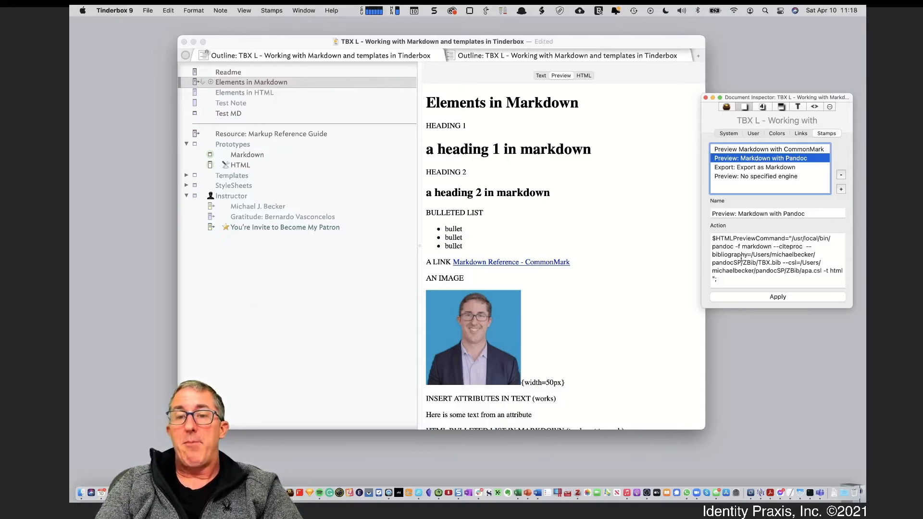
pyautogui.moveTo(715, 238); pyautogui.dragTo(796, 275)
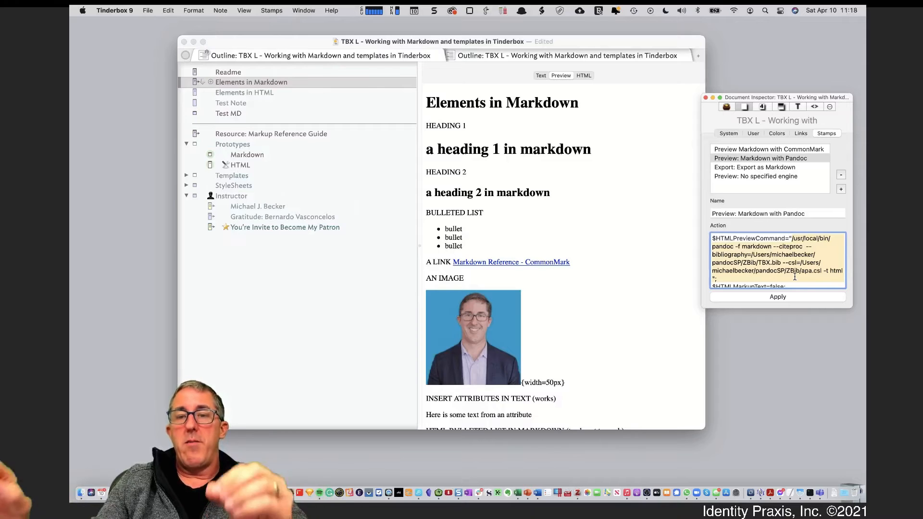
# Examine the Pandoc stamp's action piece by piece, highlighting HTMLPreviewCommand, pandoc, -f markdown and -t html, through to the $HTMLMarkupText line
pyautogui.click(728, 255)
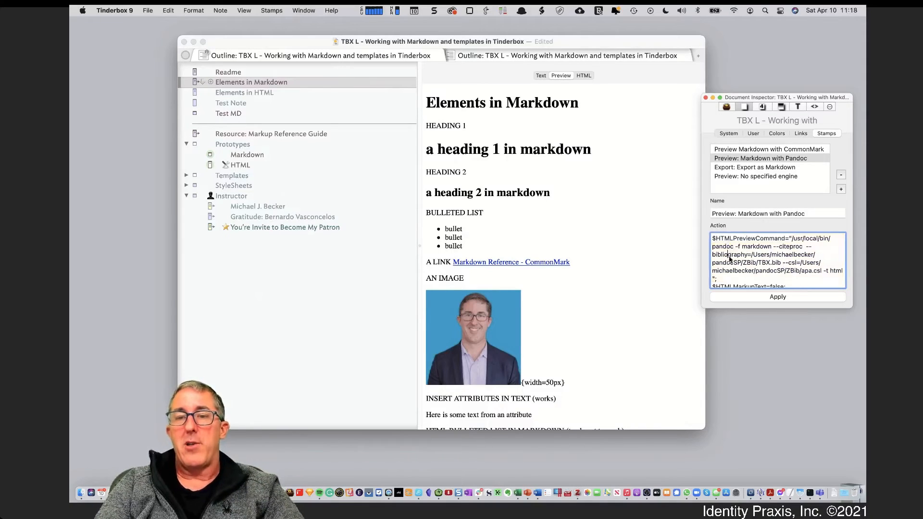
pyautogui.moveTo(716, 239); pyautogui.dragTo(772, 238)
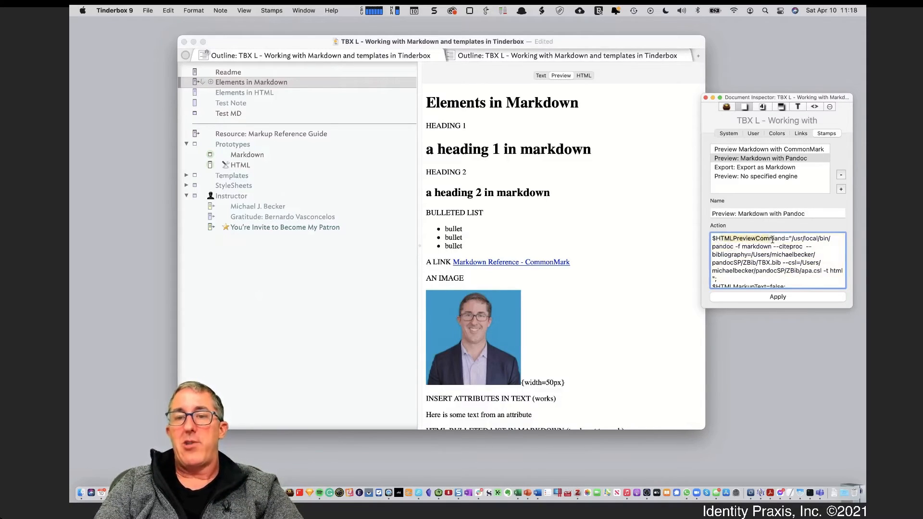
pyautogui.click(794, 242)
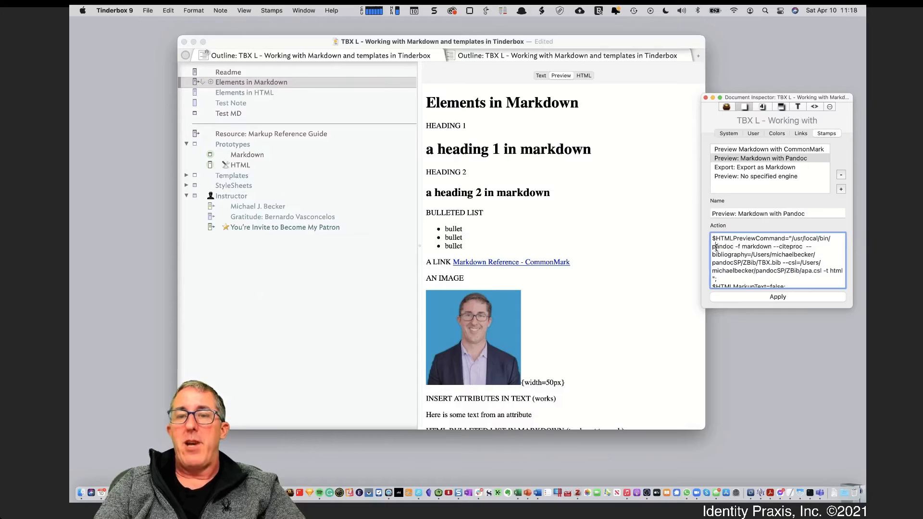
pyautogui.moveTo(716, 247); pyautogui.dragTo(726, 247)
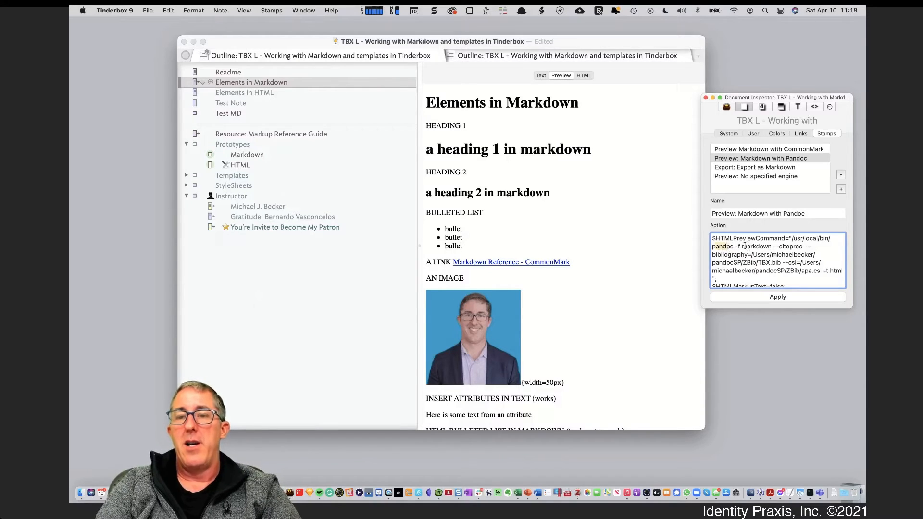
pyautogui.moveTo(737, 245); pyautogui.dragTo(754, 245)
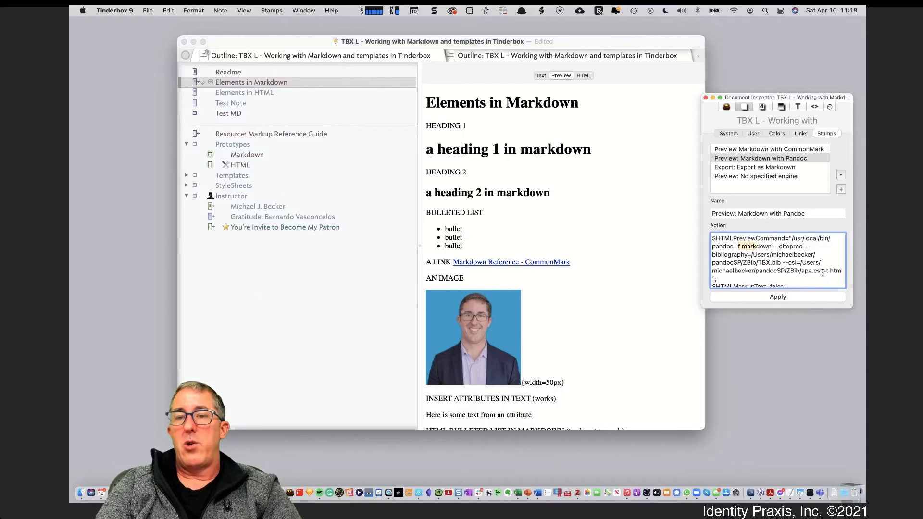
pyautogui.moveTo(822, 271); pyautogui.dragTo(841, 272)
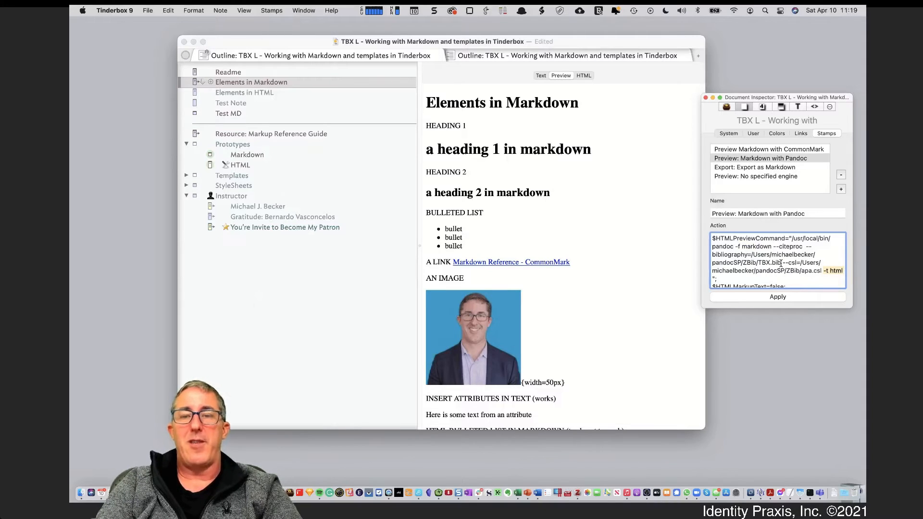
pyautogui.moveTo(766, 270); pyautogui.dragTo(770, 294)
pyautogui.press('Right')
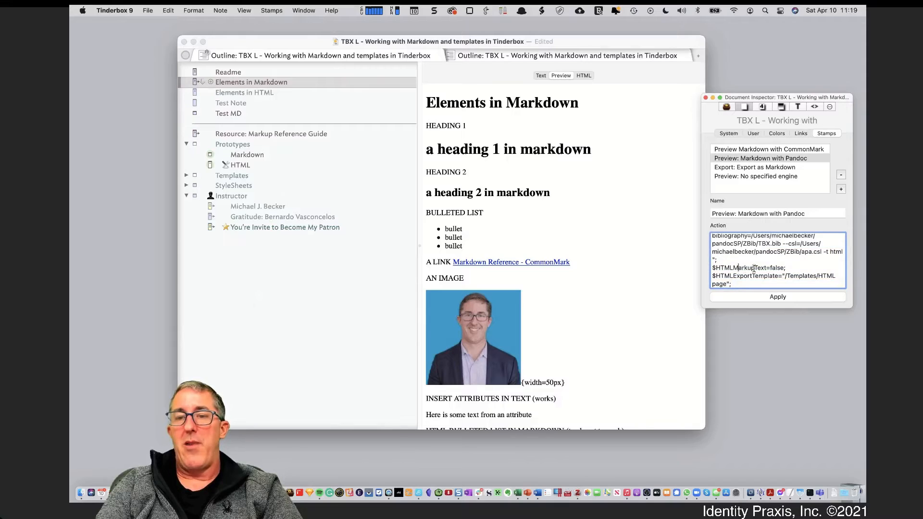
# Highlight the $HTMLExportTemplate line of the Preview: Markdown with Pandoc stamp and apply the stamp to the Elements in Markdown note
pyautogui.keyDown('shift'); pyautogui.click(748, 278); pyautogui.keyUp('shift')
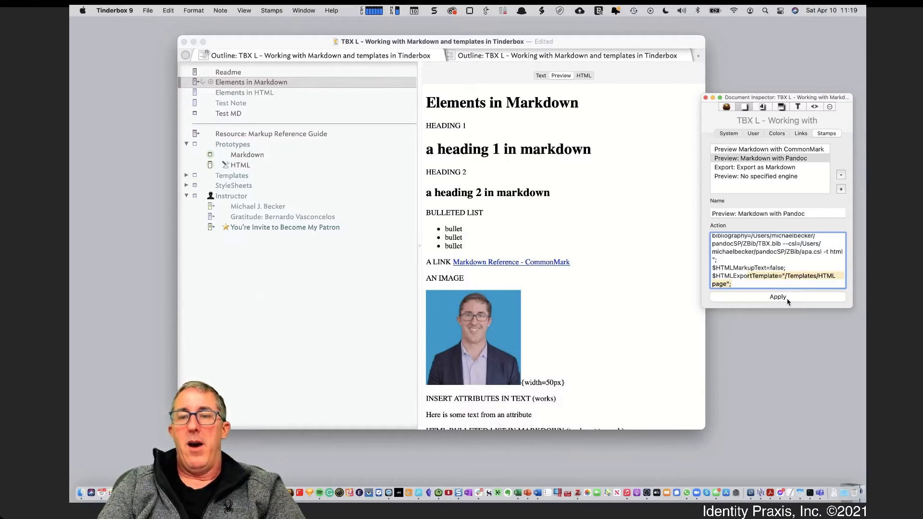
pyautogui.click(788, 300)
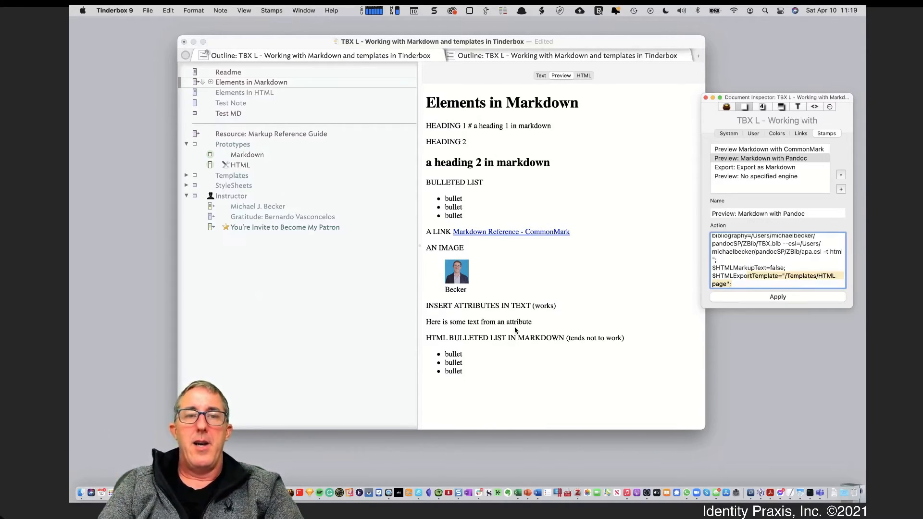
# Set the image's width attribute to 75px in the Elements in Markdown source text and preview the note
pyautogui.click(545, 73)
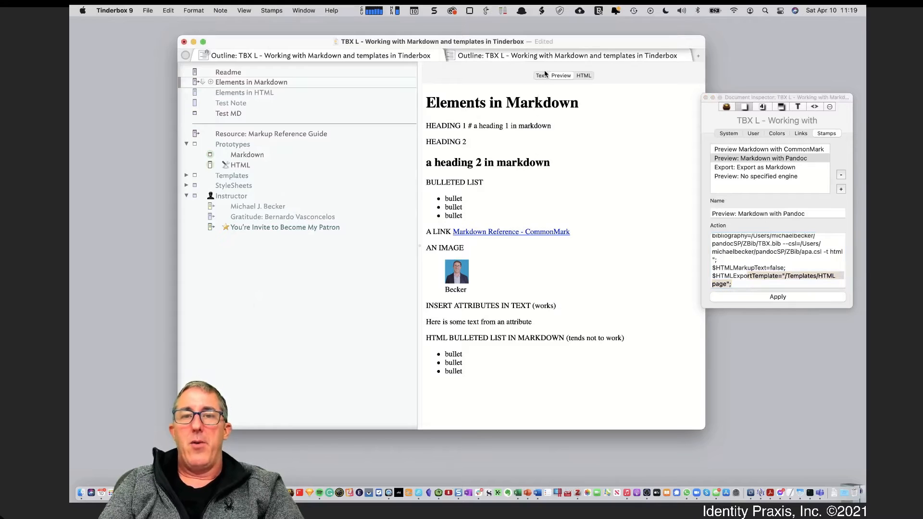
pyautogui.click(543, 74)
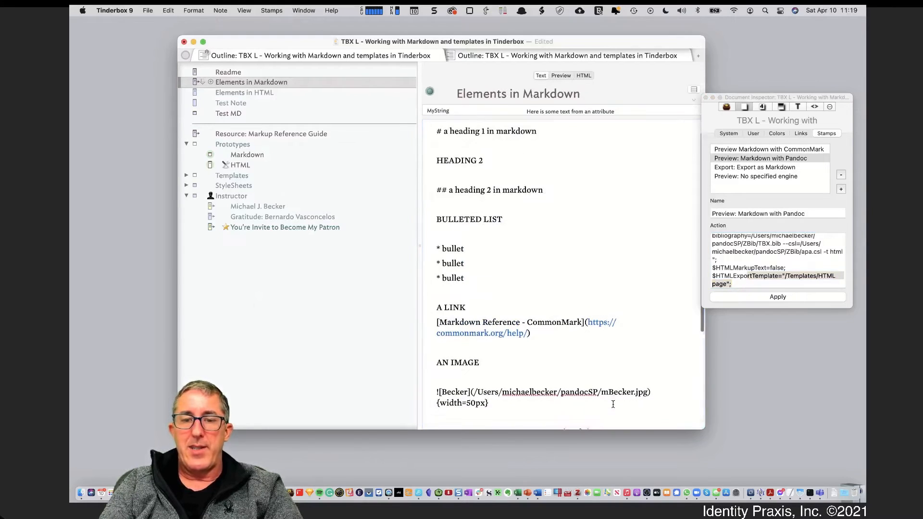
pyautogui.scroll(-2, 612, 404)
pyautogui.moveTo(489, 379); pyautogui.dragTo(435, 381)
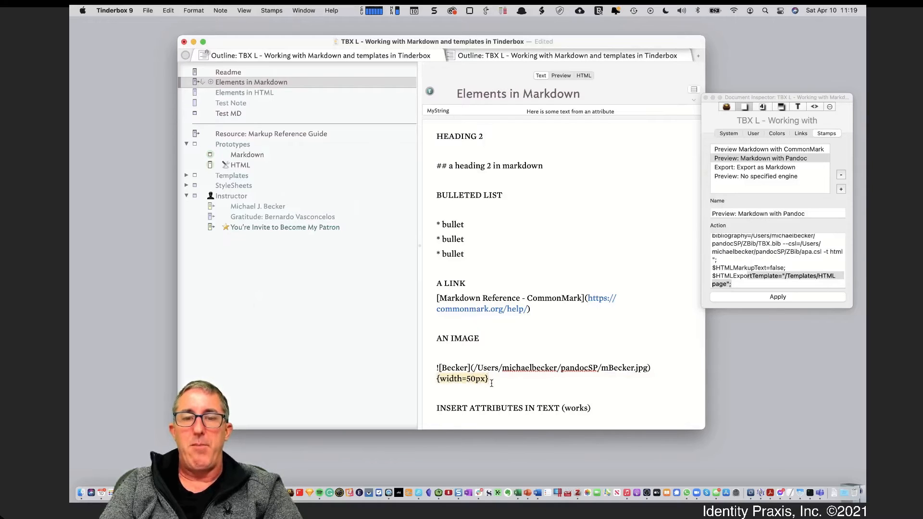
pyautogui.click(473, 379)
pyautogui.moveTo(473, 379); pyautogui.dragTo(467, 379)
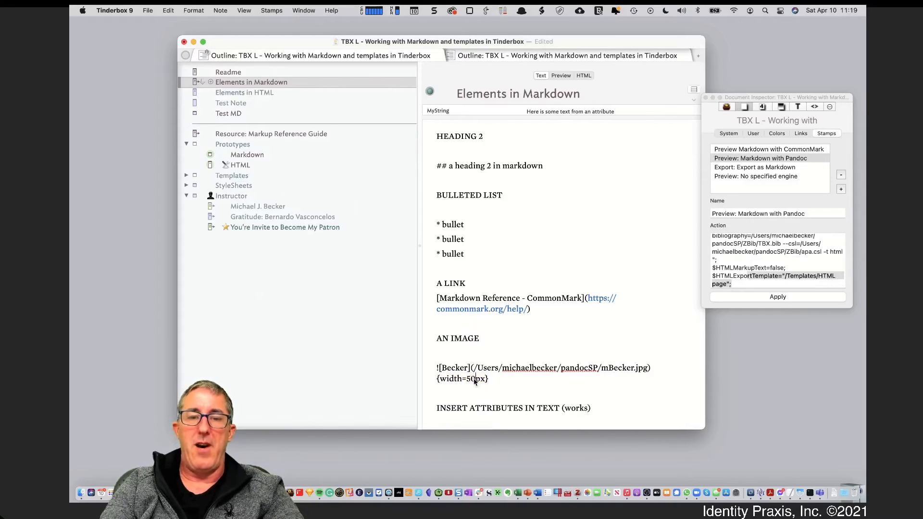
pyautogui.press('BackSpace')
pyautogui.write('75')
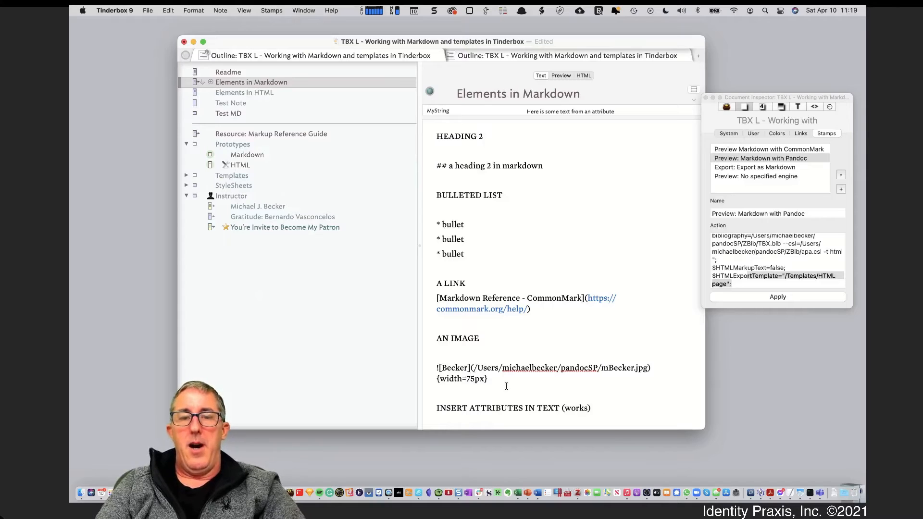
pyautogui.moveTo(489, 379); pyautogui.dragTo(431, 379)
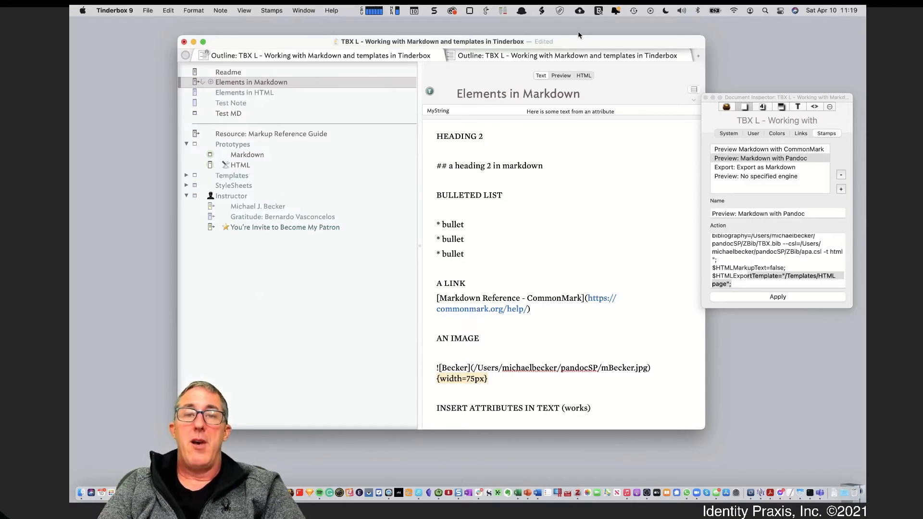
pyautogui.click(565, 79)
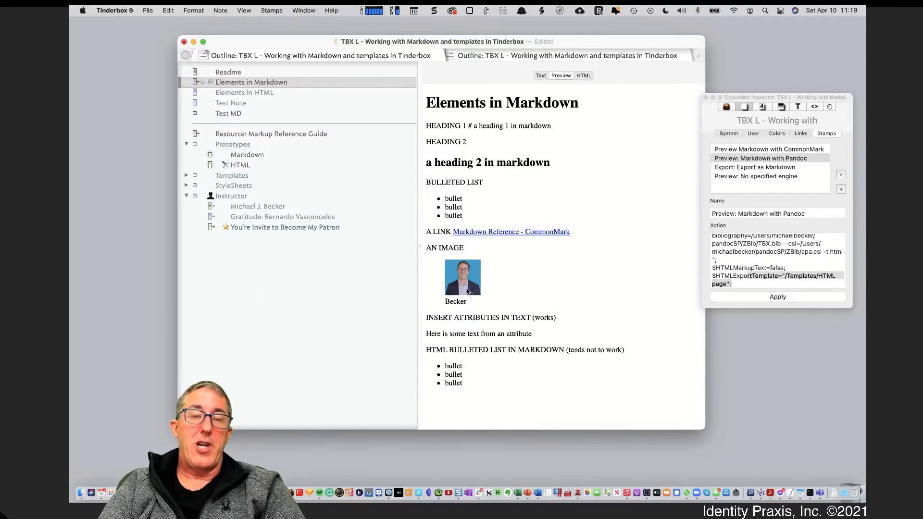
# Apply the Preview Markdown with CommonMark stamp to Elements in Markdown and highlight the {width=75px} text beside the previewed image
pyautogui.click(784, 154)
pyautogui.click(785, 150)
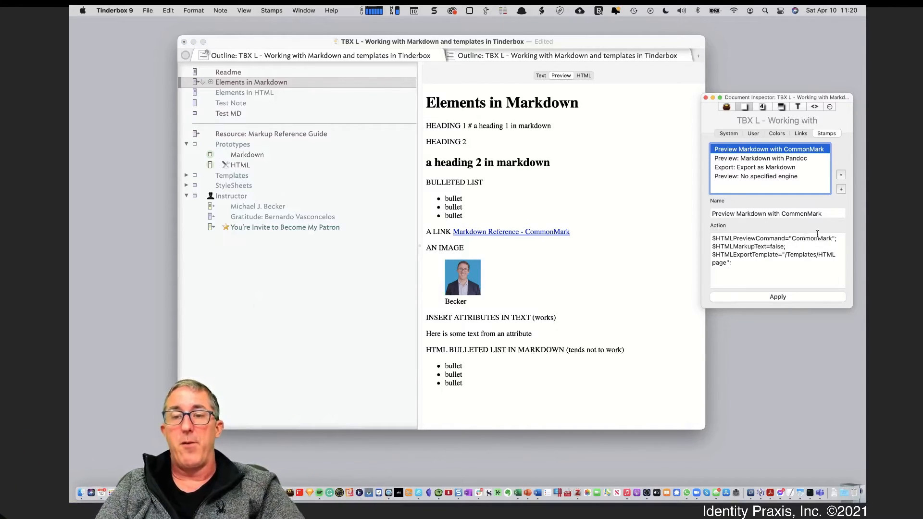
pyautogui.click(789, 301)
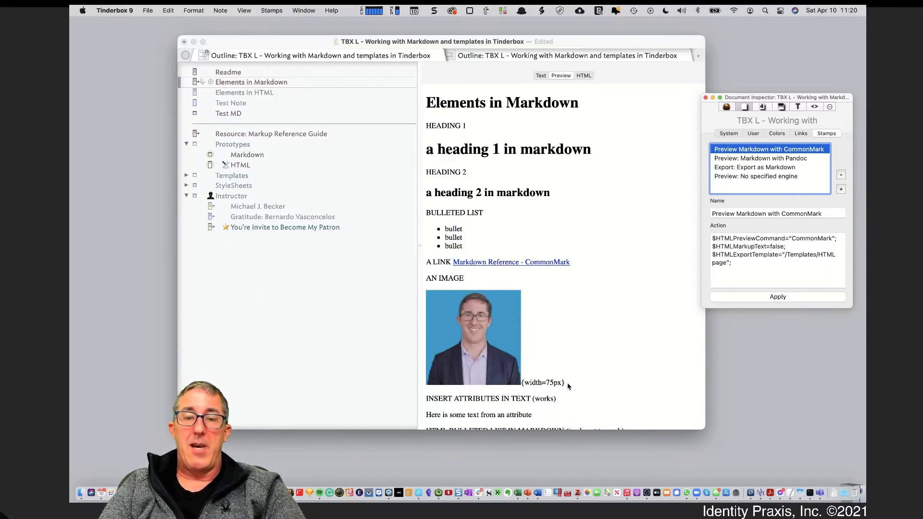
pyautogui.click(537, 384)
pyautogui.moveTo(524, 385); pyautogui.dragTo(570, 384)
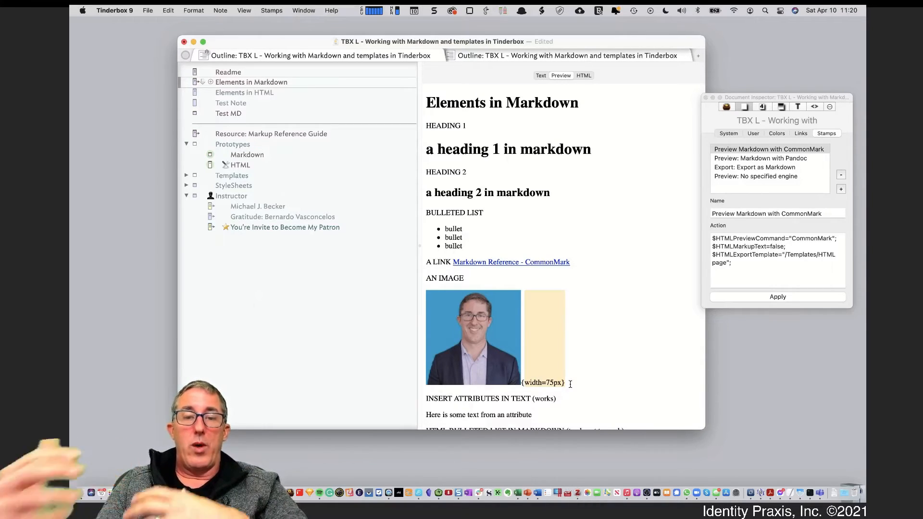
pyautogui.scroll(-1, 570, 384)
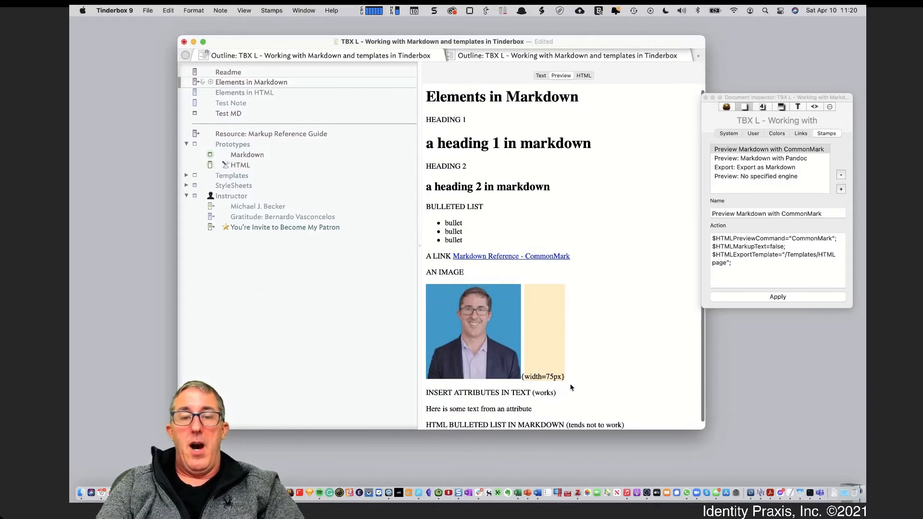
# Examine the Markdown bulleted list in the Elements in HTML source text and highlight the same list in its preview
pyautogui.click(540, 76)
pyautogui.scroll(-5, 529, 299)
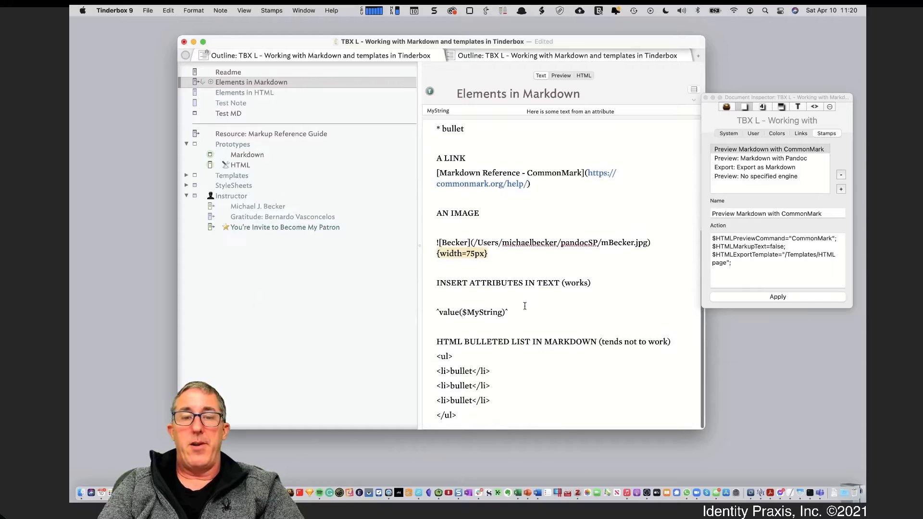
pyautogui.click(284, 102)
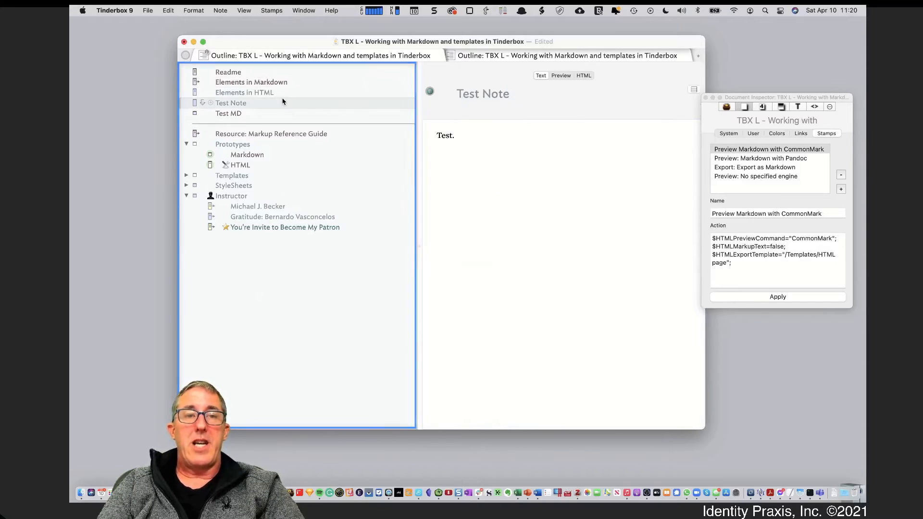
pyautogui.click(282, 95)
pyautogui.scroll(-5, 531, 309)
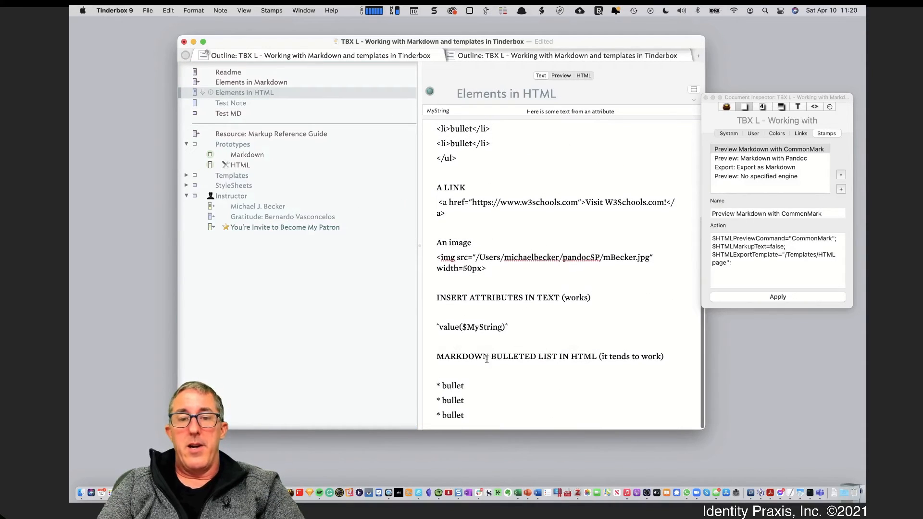
pyautogui.click(439, 385)
pyautogui.click(441, 414)
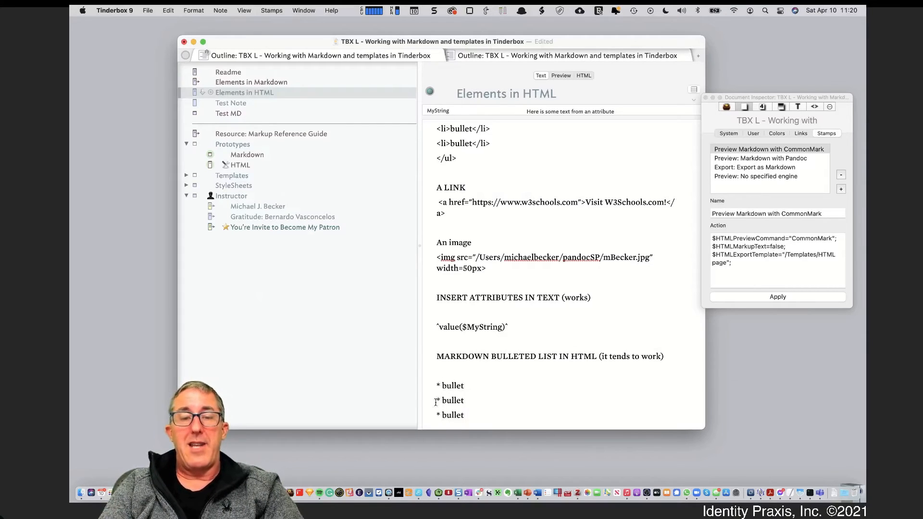
pyautogui.click(560, 75)
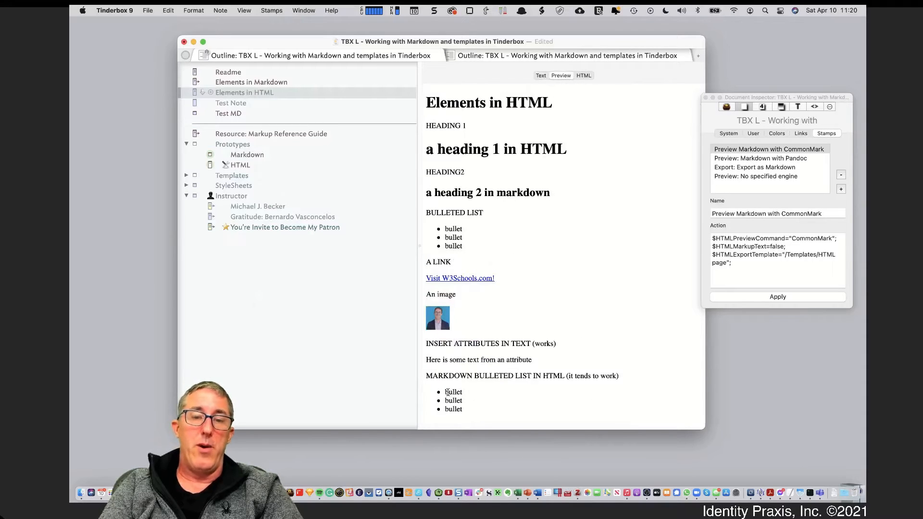
pyautogui.moveTo(448, 392); pyautogui.dragTo(467, 422)
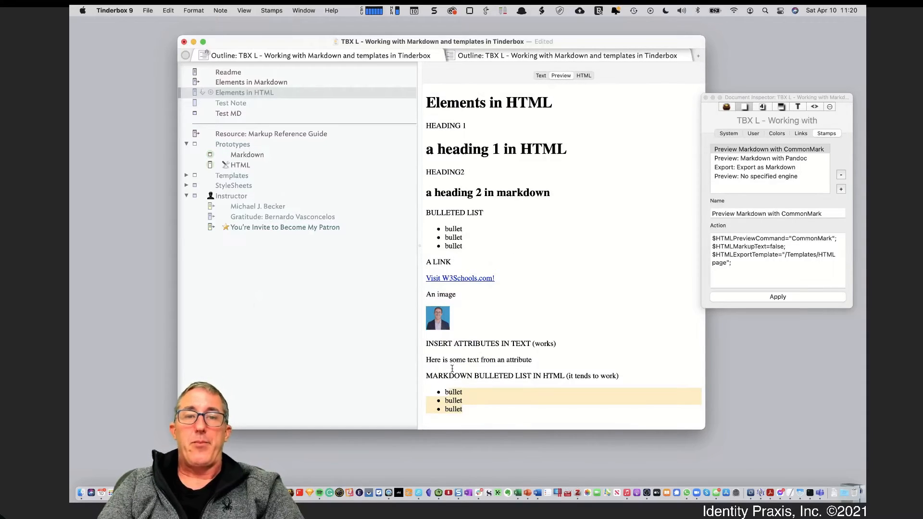
# Highlight the HTML bulleted list in the Elements in Markdown source text and check the list's section in the preview
pyautogui.click(328, 82)
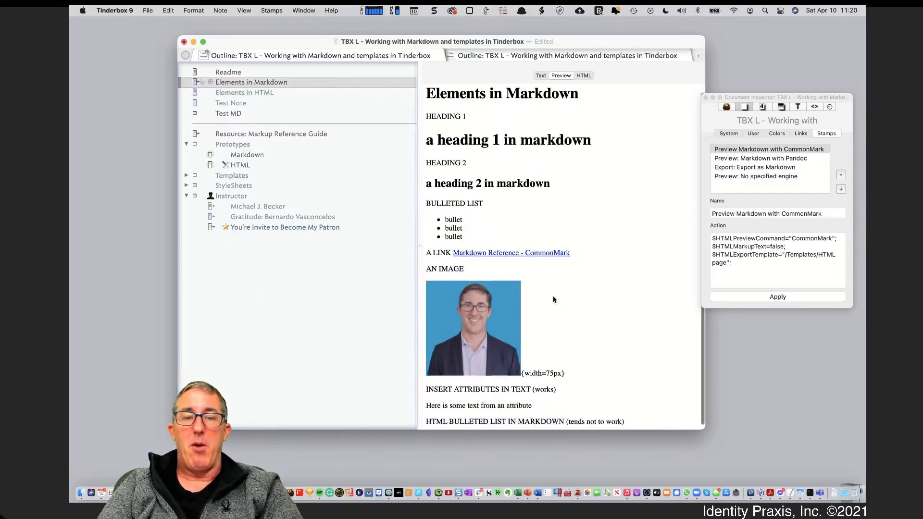
pyautogui.click(540, 76)
pyautogui.scroll(-10, 572, 283)
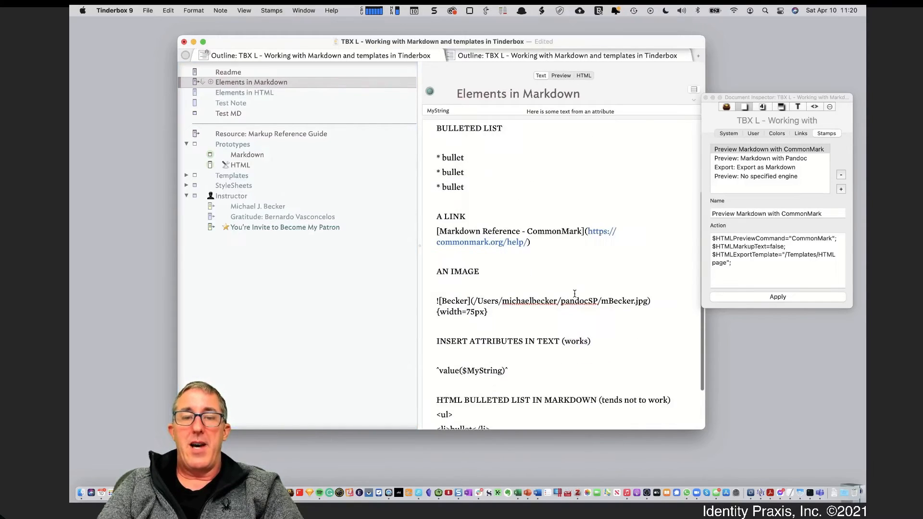
pyautogui.moveTo(438, 356); pyautogui.dragTo(486, 416)
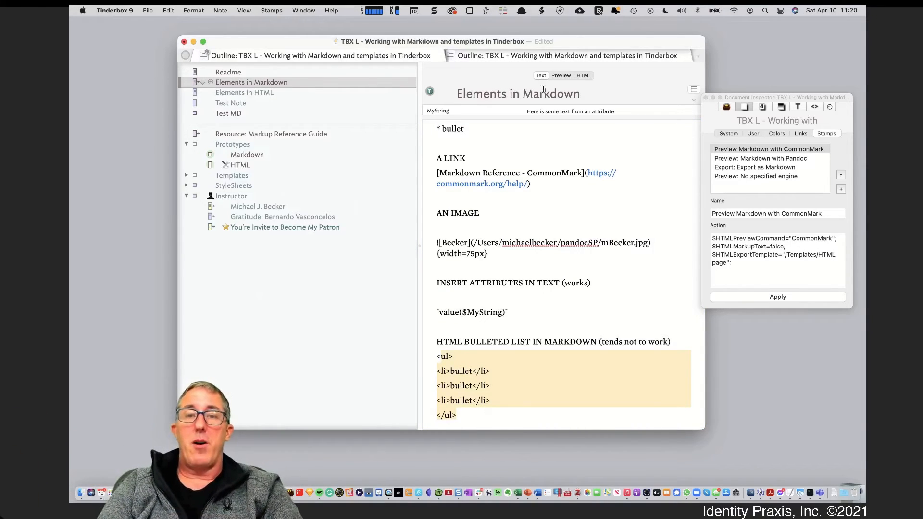
pyautogui.click(560, 75)
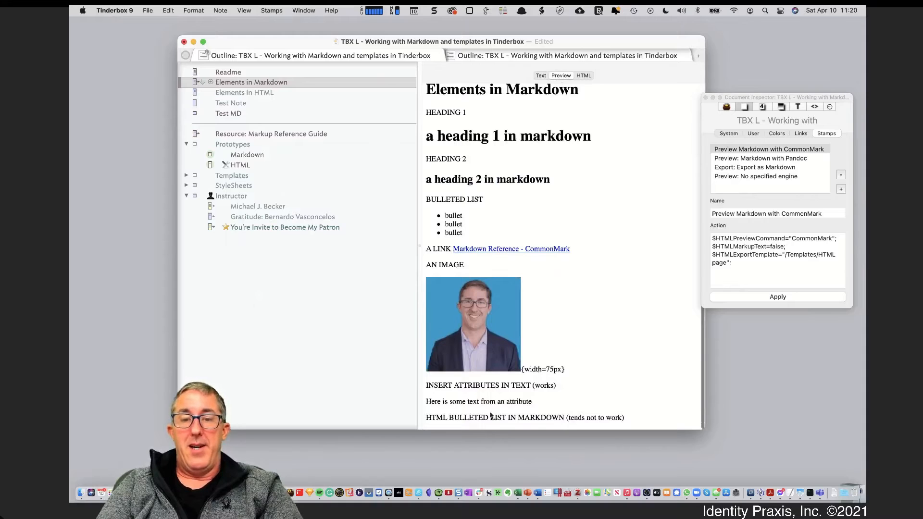
# Apply the Preview: Markdown with Pandoc stamp to Elements in Markdown and highlight the HTML bulleted list section in the preview
pyautogui.click(791, 244)
pyautogui.click(797, 159)
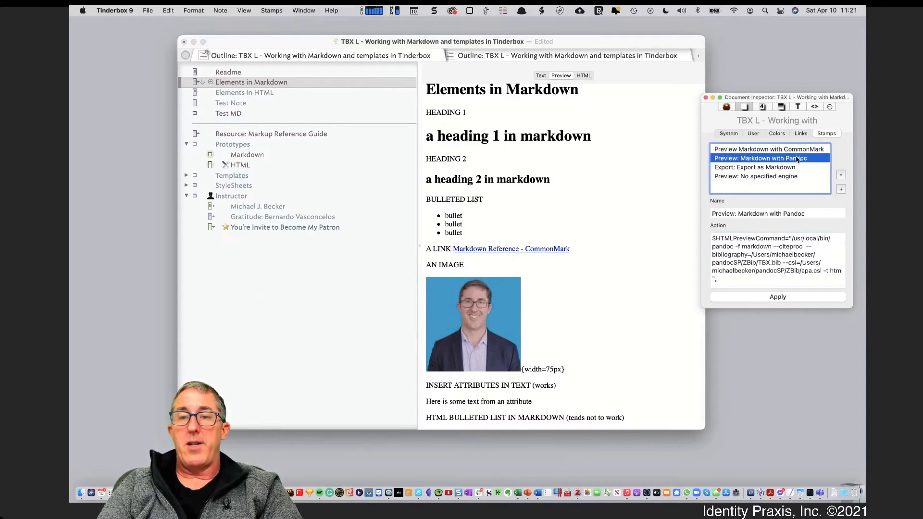
pyautogui.click(790, 300)
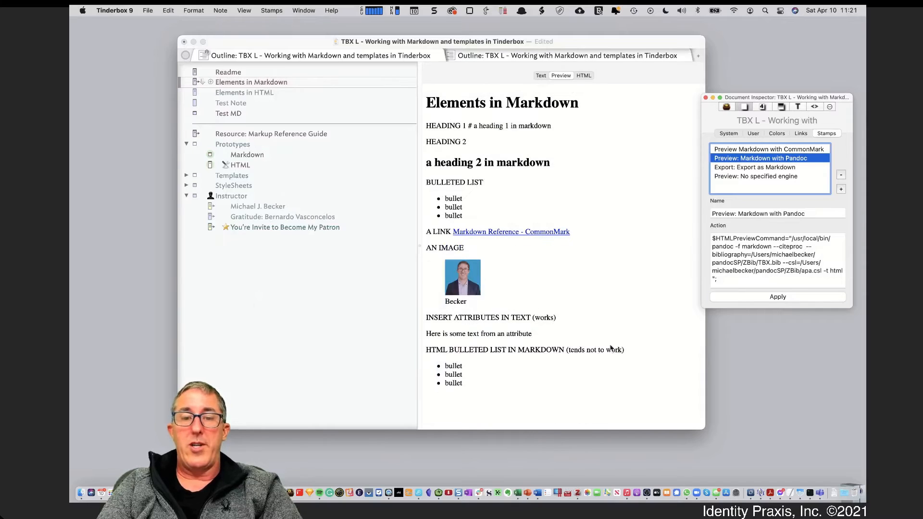
pyautogui.click(458, 355)
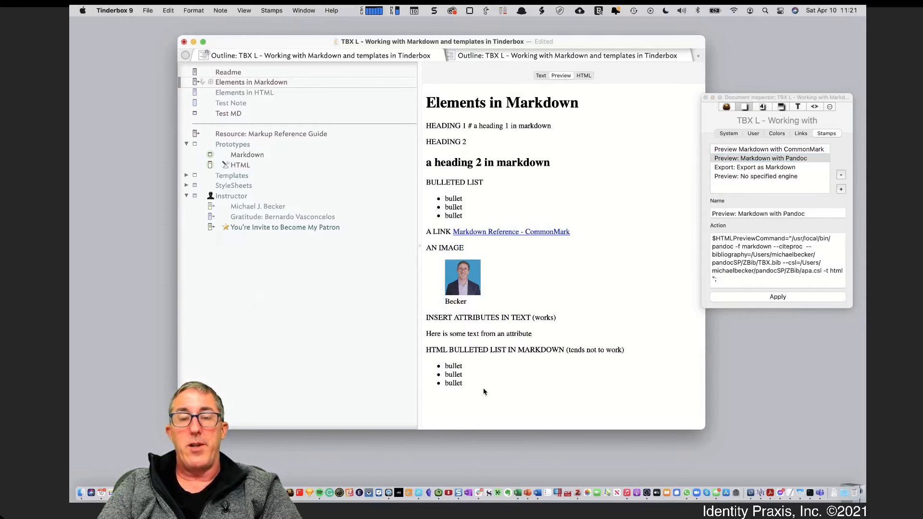
# Compare the note's previews by applying the CommonMark stamp, the Pandoc stamp, and the CommonMark stamp again
pyautogui.click(788, 150)
pyautogui.click(788, 150)
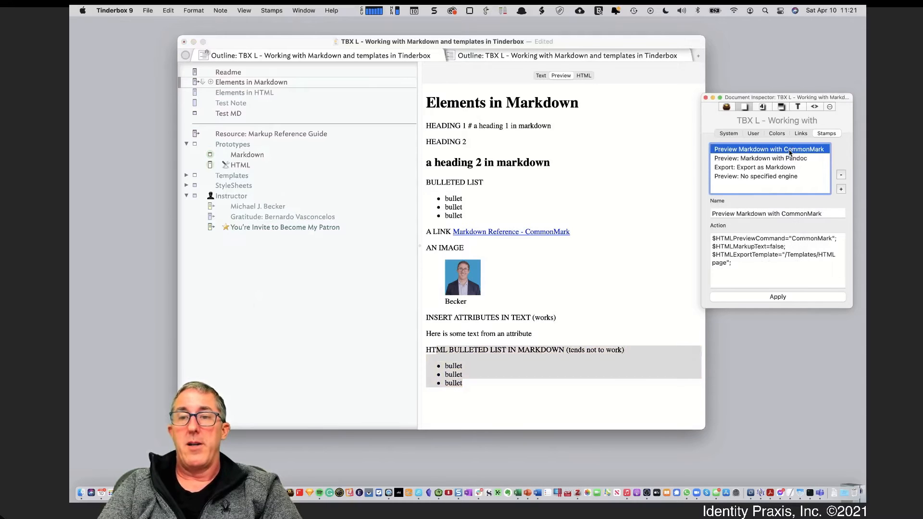
pyautogui.click(791, 297)
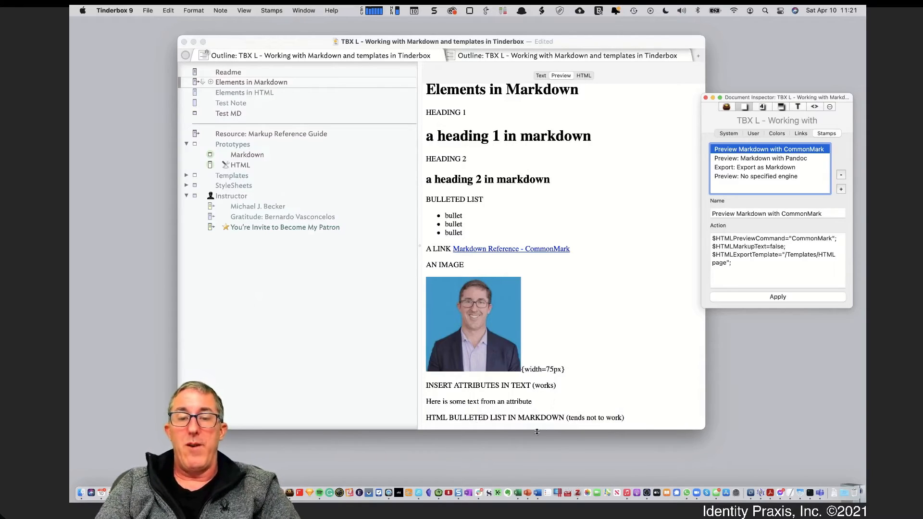
pyautogui.click(798, 158)
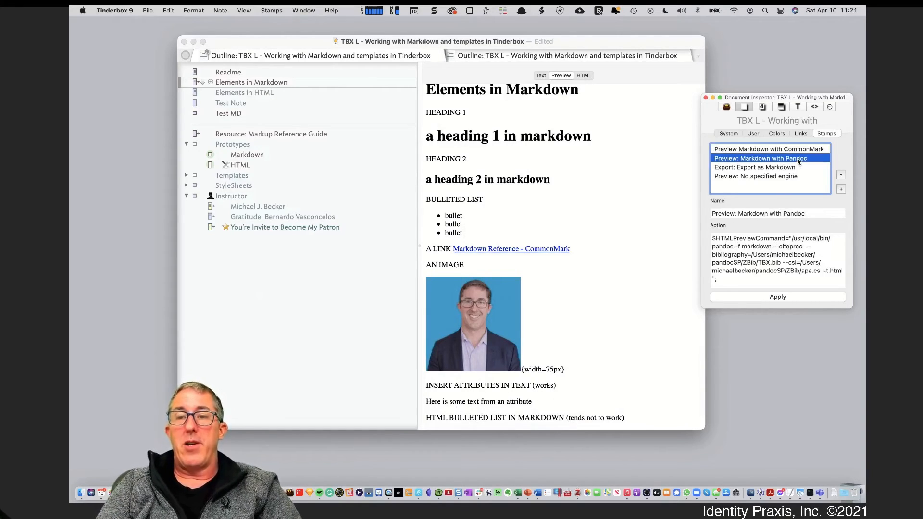
pyautogui.click(793, 298)
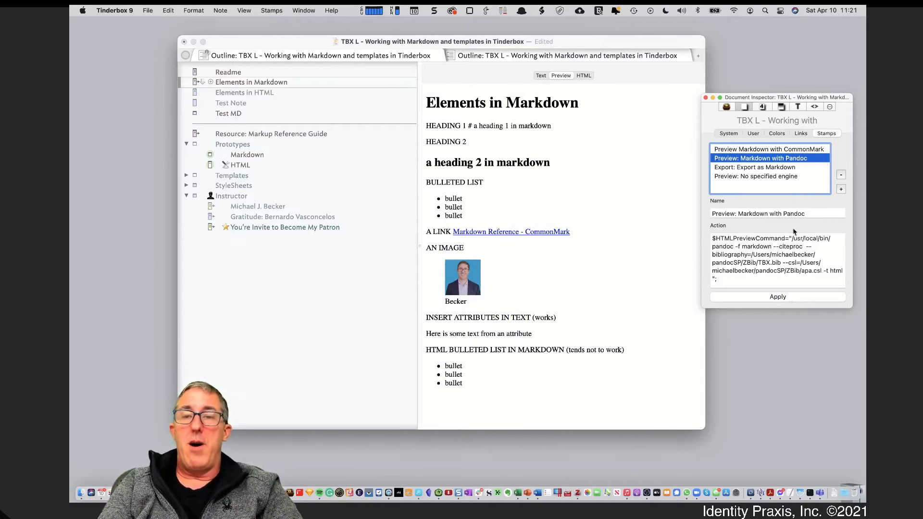
pyautogui.click(798, 149)
pyautogui.click(780, 297)
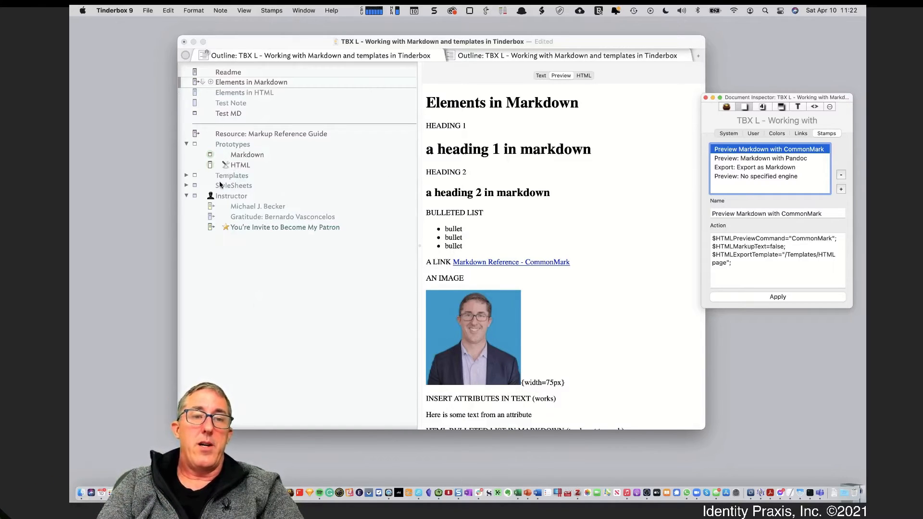
# Expand StyleSheets, open the CSS note and examine its rules, highlighting the html, body and h1 styles
pyautogui.click(187, 184)
pyautogui.click(186, 185)
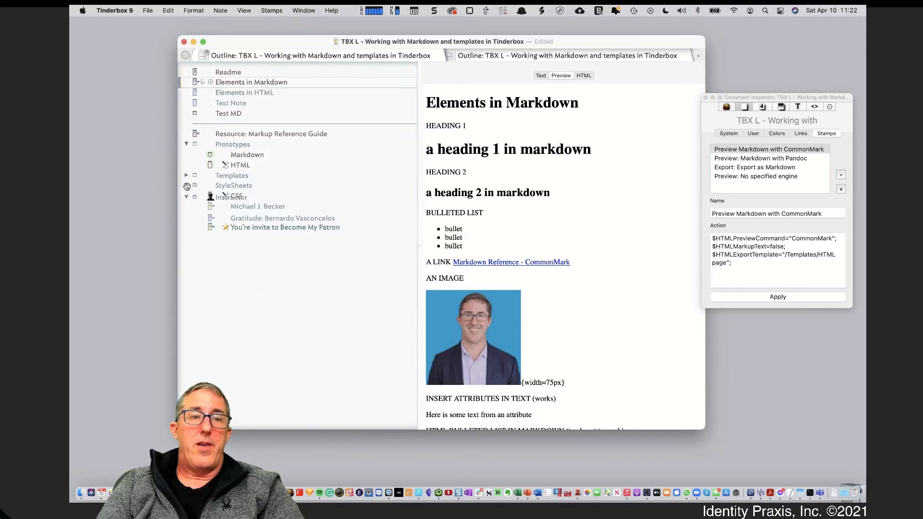
pyautogui.click(236, 195)
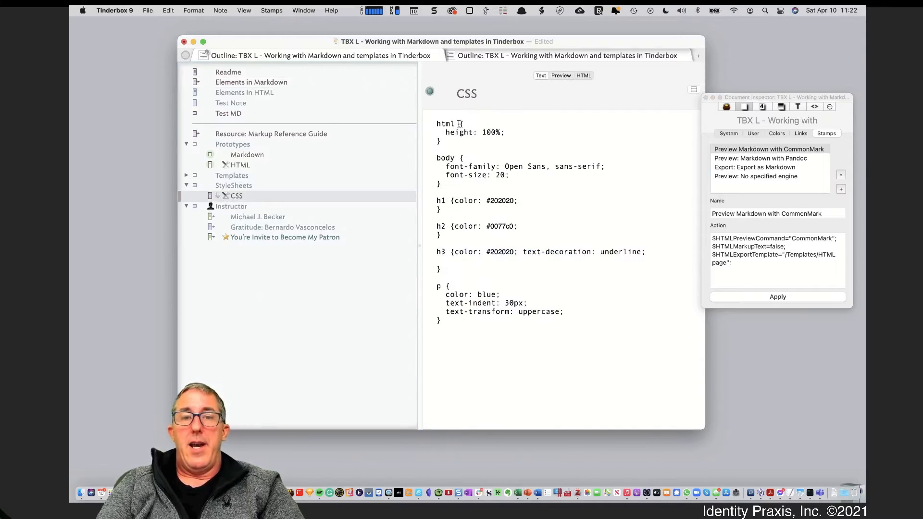
pyautogui.moveTo(455, 124); pyautogui.dragTo(492, 133)
pyautogui.moveTo(496, 167); pyautogui.dragTo(523, 286)
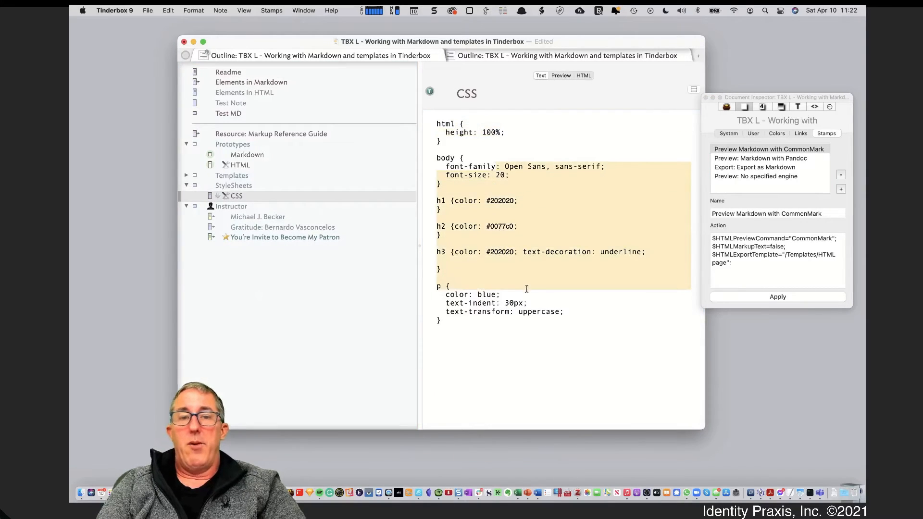
pyautogui.click(526, 289)
pyautogui.tripleClick(433, 198)
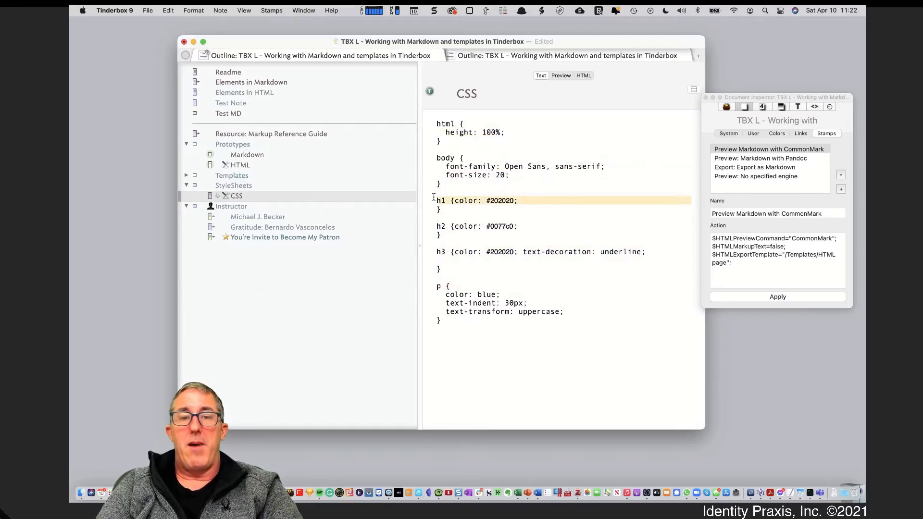
# Examine the h1, h2, h3 and p rules in the CSS note, highlighting the whole p block
pyautogui.click(492, 201)
pyautogui.tripleClick(430, 230)
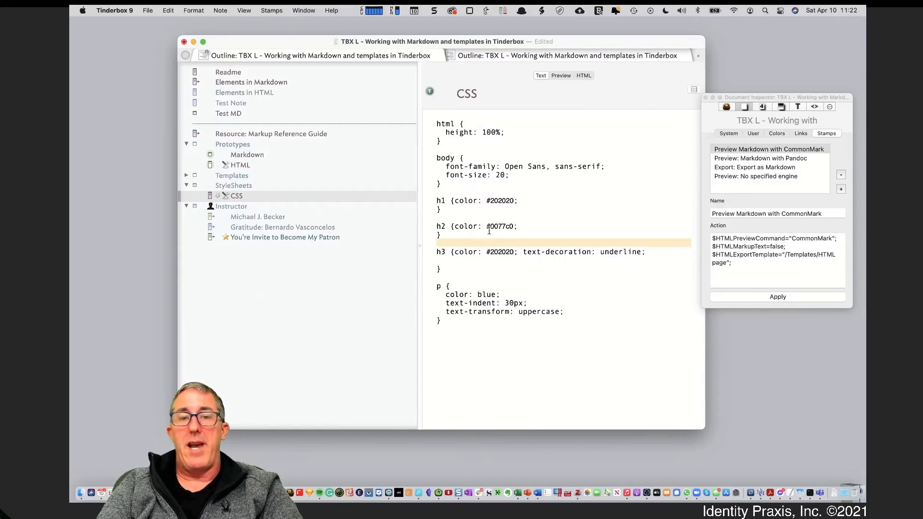
pyautogui.click(512, 225)
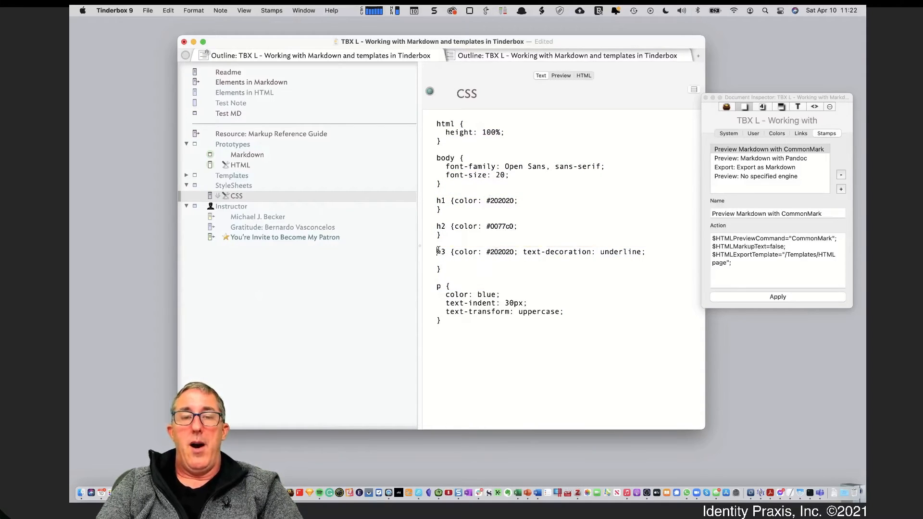
pyautogui.moveTo(438, 251); pyautogui.dragTo(467, 254)
pyautogui.click(497, 252)
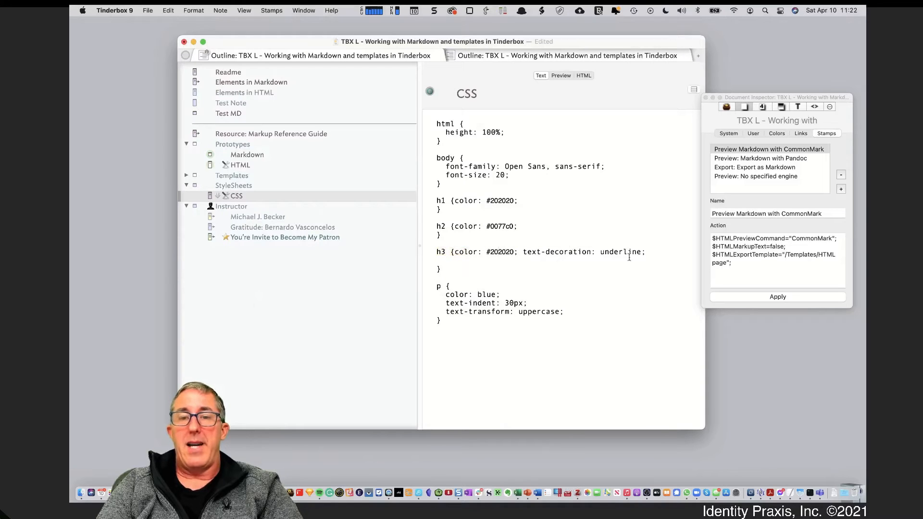
pyautogui.moveTo(438, 289); pyautogui.dragTo(471, 320)
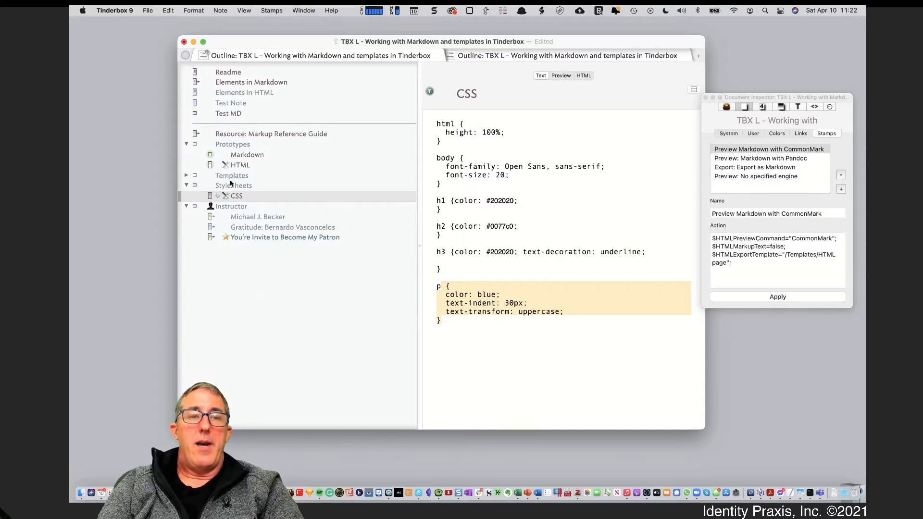
# Expand Templates, open HTML page and tHTMLCSS, and highlight the /StyleSheets/CSS reference inside the style block of tHTMLCSS
pyautogui.click(186, 175)
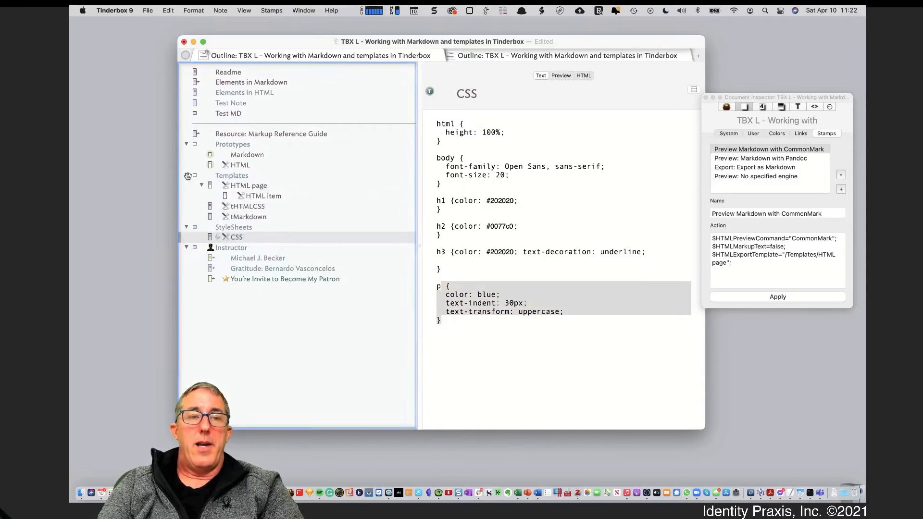
pyautogui.click(258, 188)
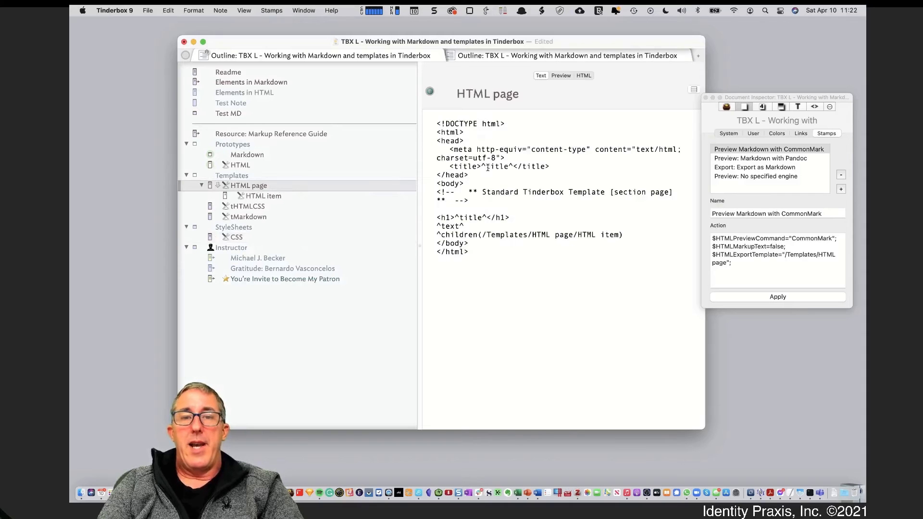
pyautogui.click(246, 209)
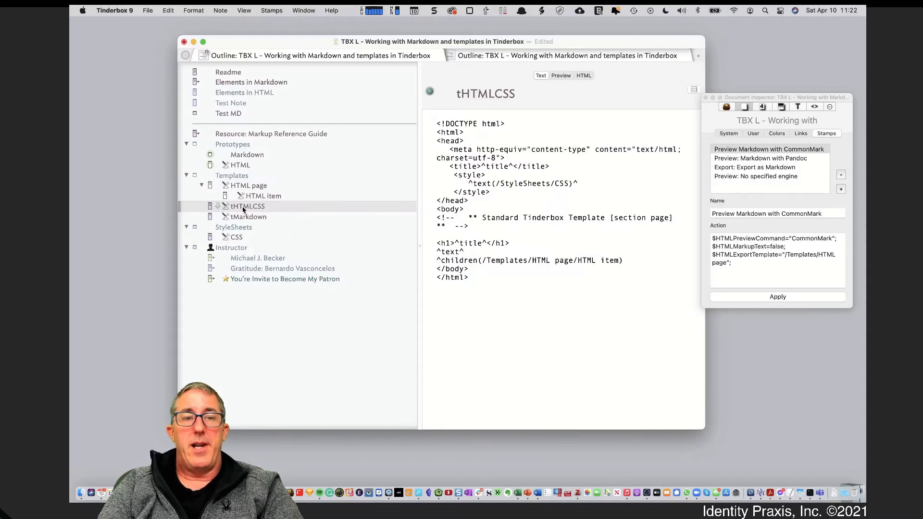
pyautogui.click(466, 184)
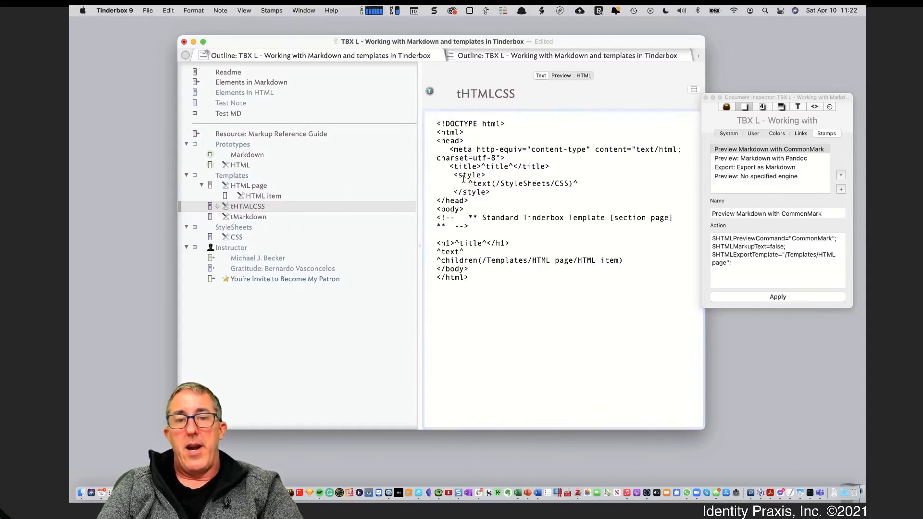
pyautogui.moveTo(463, 178); pyautogui.dragTo(481, 194)
pyautogui.click(516, 195)
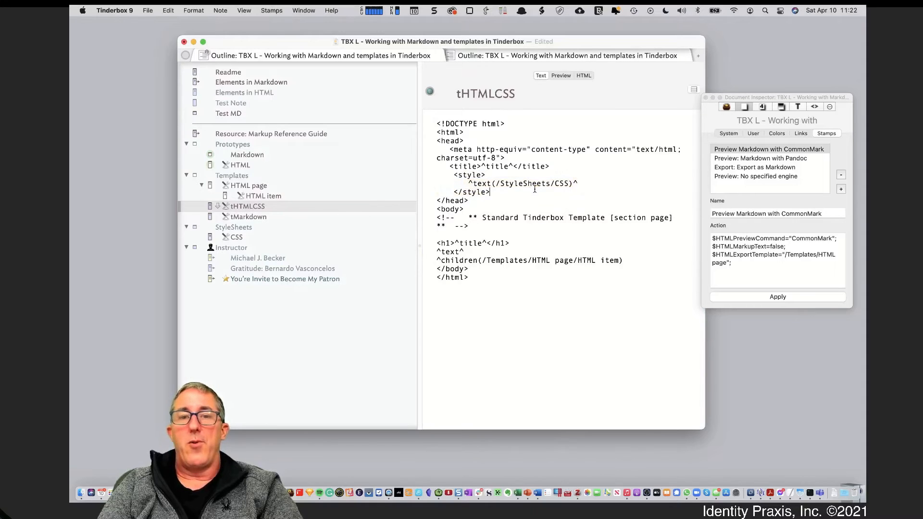
pyautogui.moveTo(577, 183); pyautogui.dragTo(497, 183)
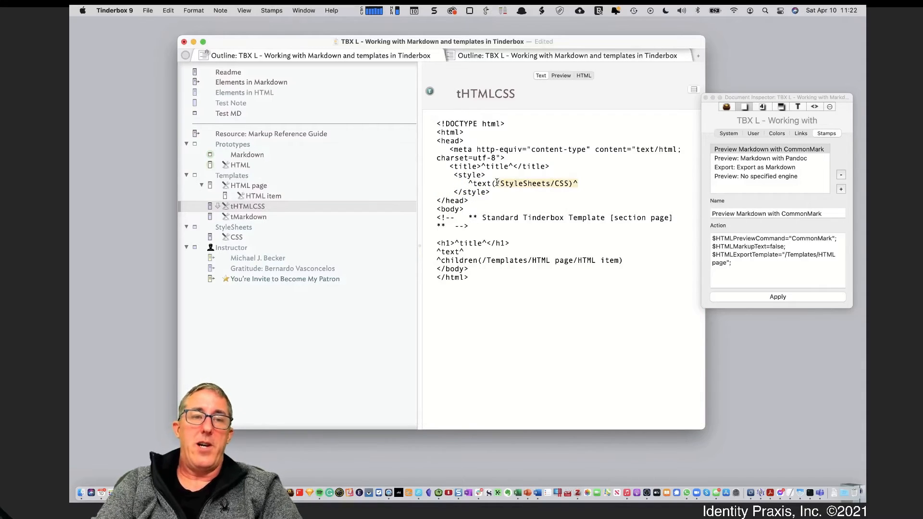
# Assign the /Templates/tHTMLCSS export template to Elements in Markdown and look through the note's styled preview
pyautogui.click(261, 82)
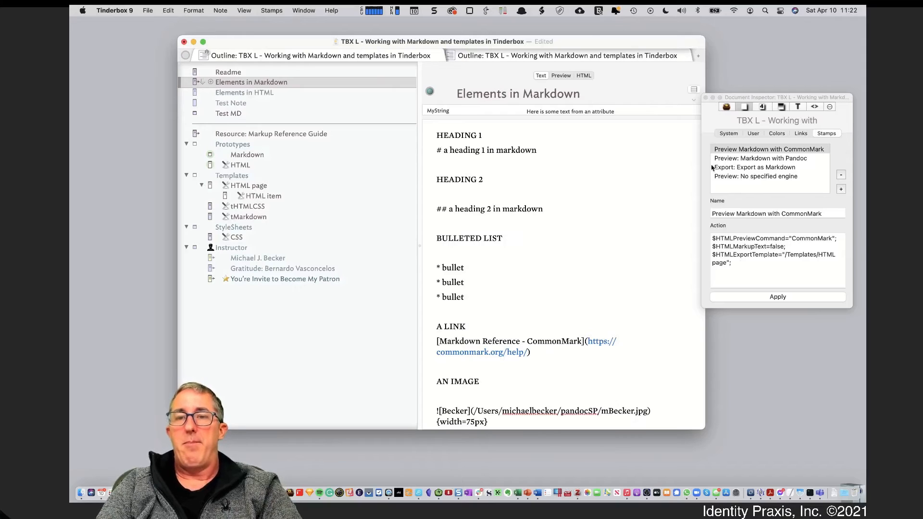
pyautogui.click(814, 107)
pyautogui.click(561, 76)
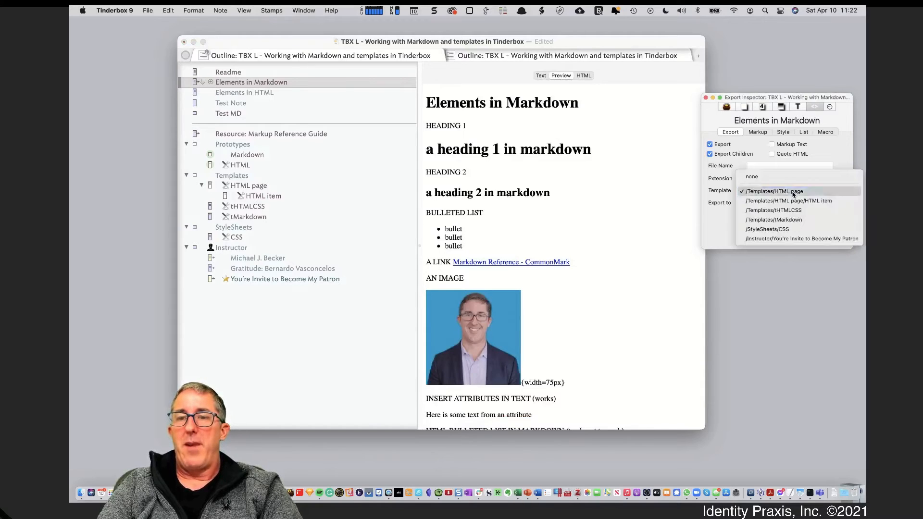
pyautogui.click(792, 191)
pyautogui.click(793, 211)
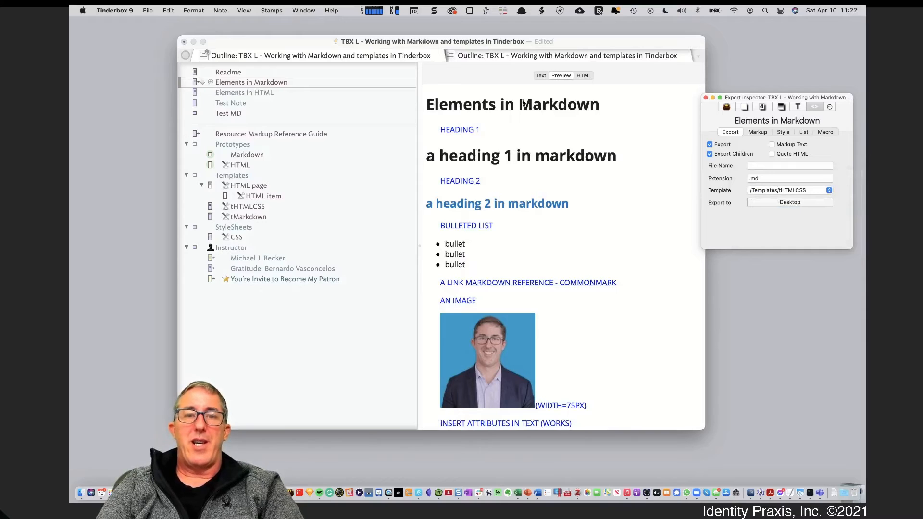
pyautogui.scroll(-1, 517, 287)
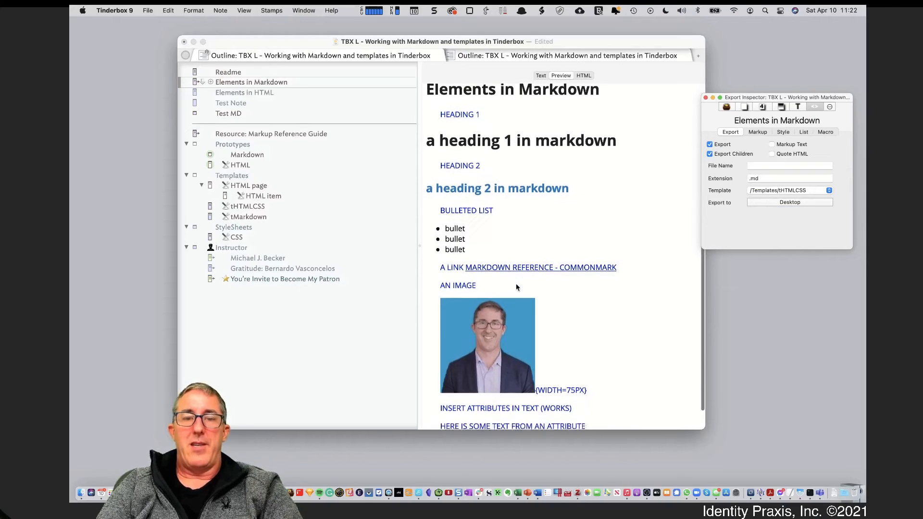
pyautogui.scroll(-1, 516, 287)
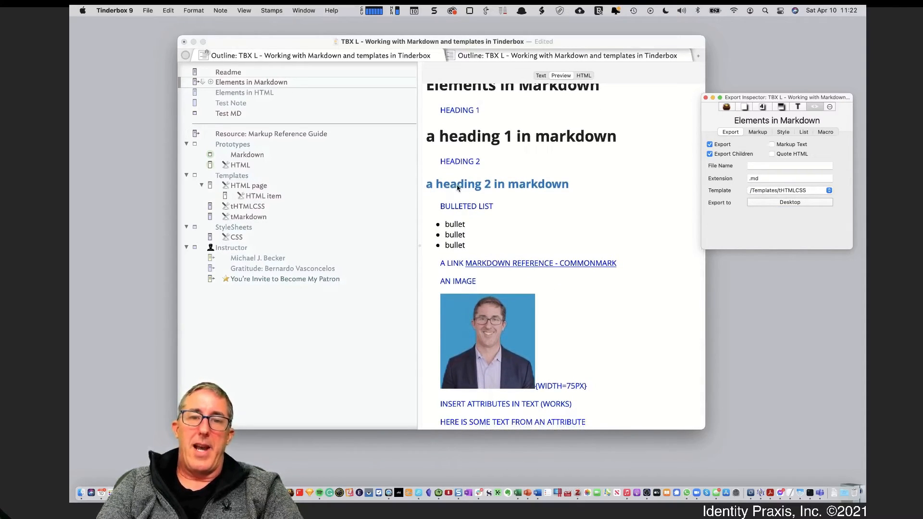
# Change the paragraph color in the CSS note to red and check the preview of Elements in Markdown
pyautogui.click(242, 234)
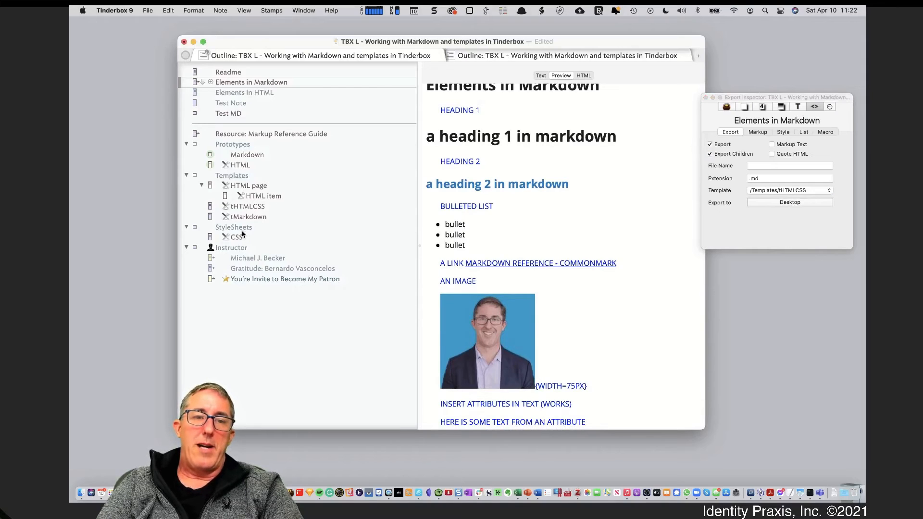
pyautogui.click(242, 237)
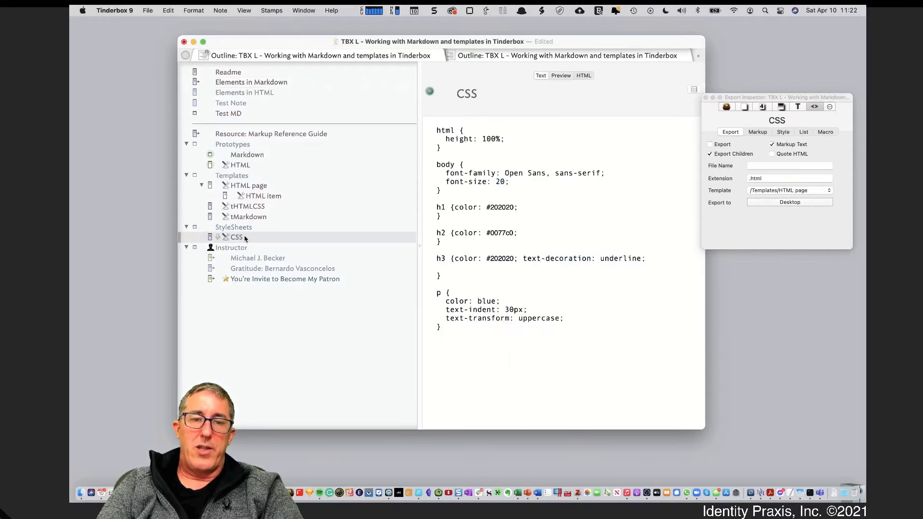
pyautogui.doubleClick(492, 296)
pyautogui.write('red')
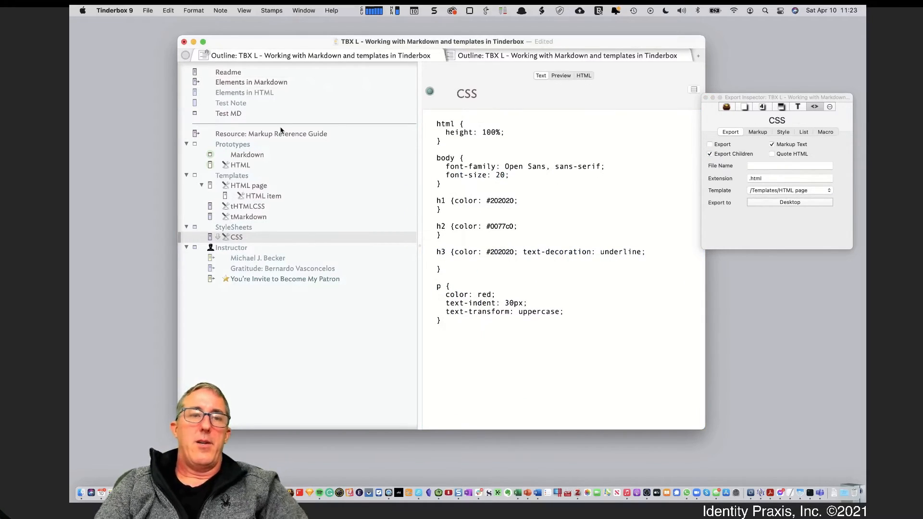
pyautogui.click(252, 84)
pyautogui.click(561, 75)
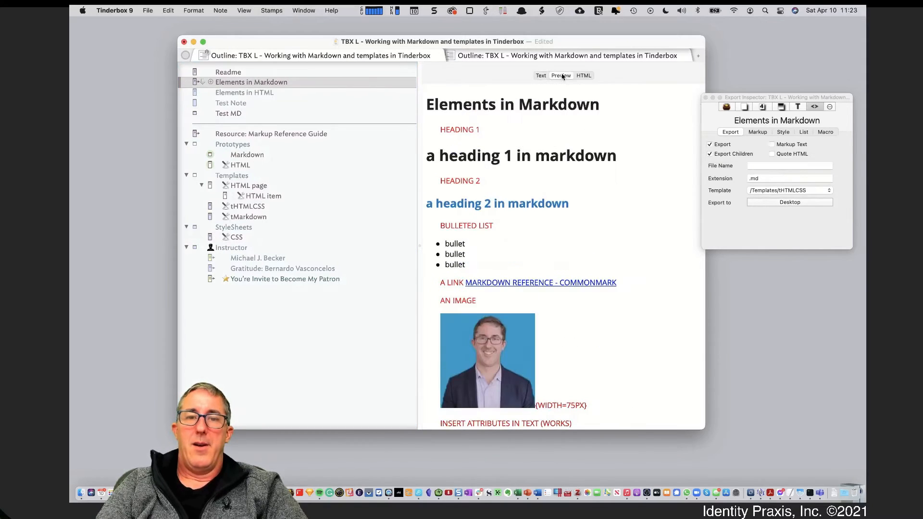
pyautogui.scroll(-2, 502, 367)
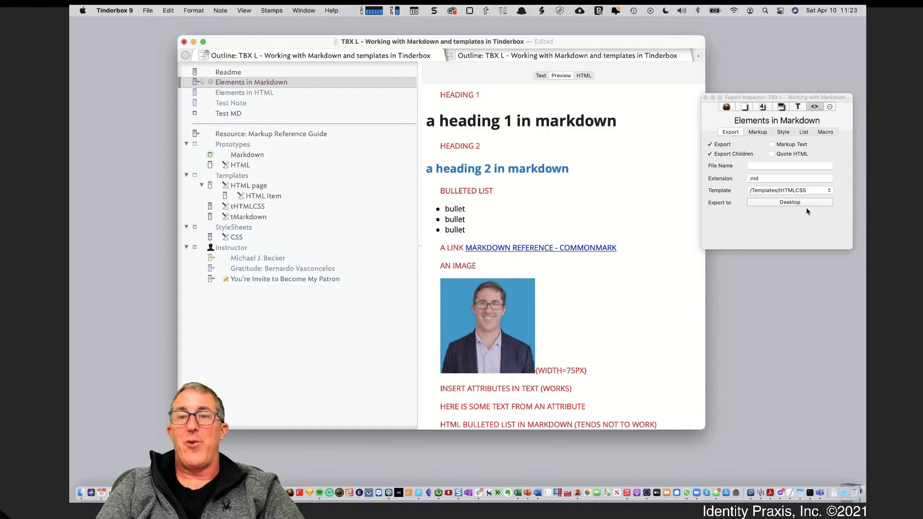
# Apply the Preview: Markdown with Pandoc stamp to Elements in Markdown and refresh its preview
pyautogui.click(745, 108)
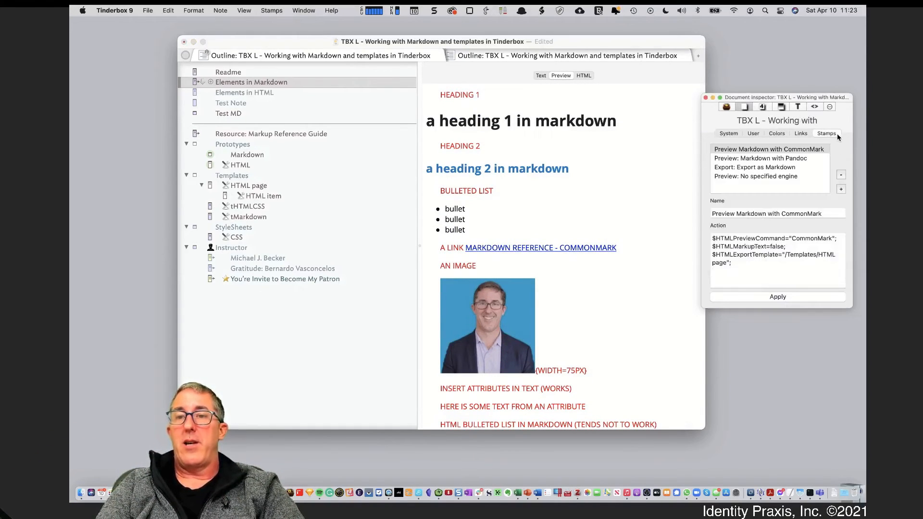
pyautogui.click(790, 160)
pyautogui.click(802, 293)
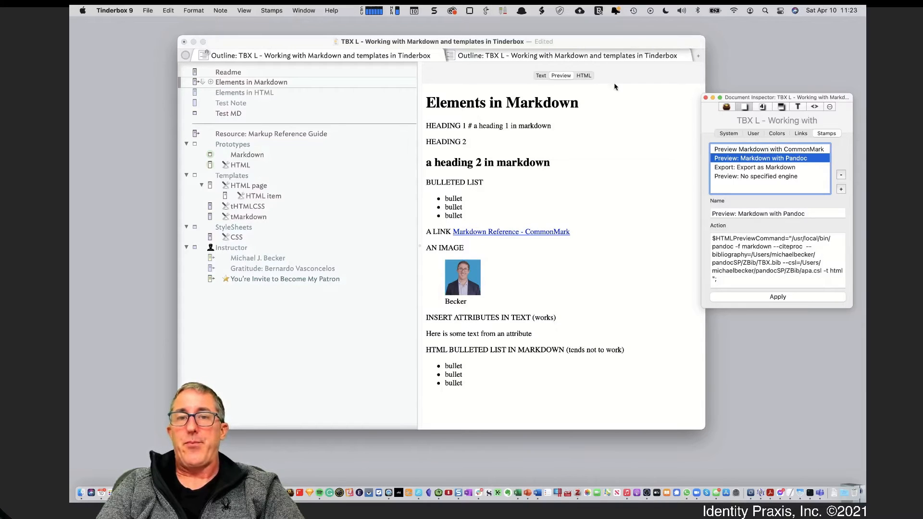
pyautogui.click(540, 76)
pyautogui.click(561, 76)
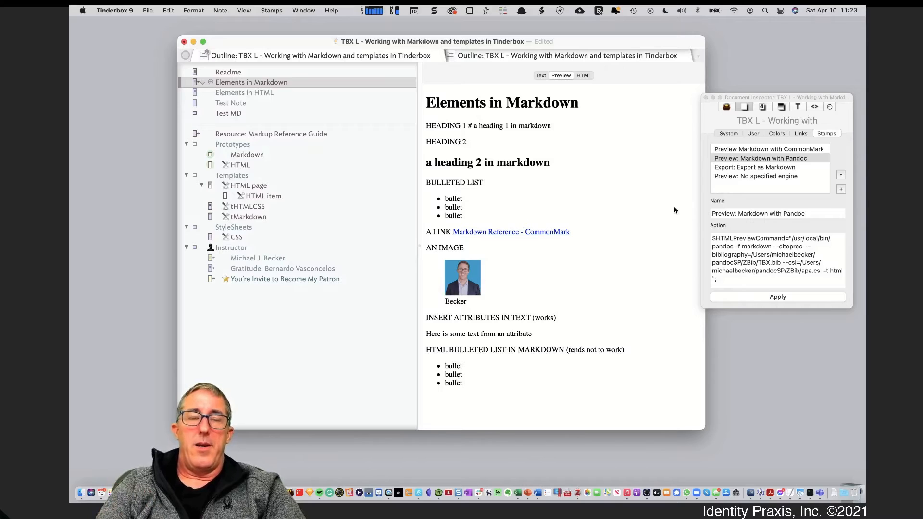
# Set the export template of Elements in Markdown back to /Templates/tHTMLCSS for the Pandoc preview
pyautogui.click(813, 107)
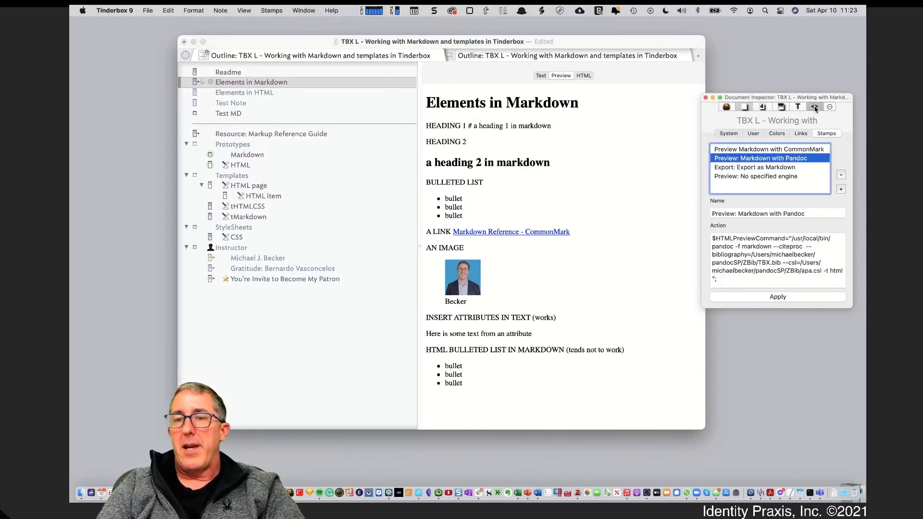
pyautogui.click(788, 190)
pyautogui.click(792, 213)
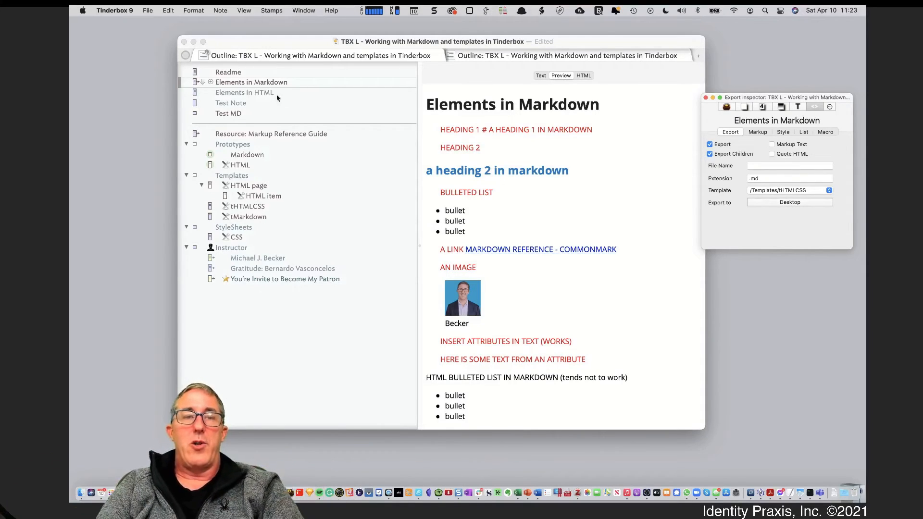
# Compare the source text of Elements in Markdown and Elements in HTML, and review the Pandoc stamp and the Markdown note's preview
pyautogui.click(543, 75)
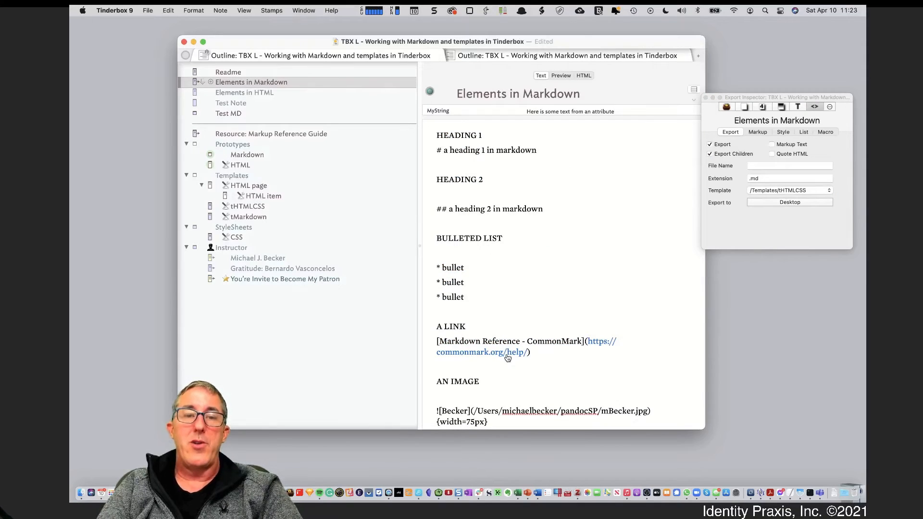
pyautogui.scroll(-5, 507, 357)
pyautogui.scroll(3, 504, 351)
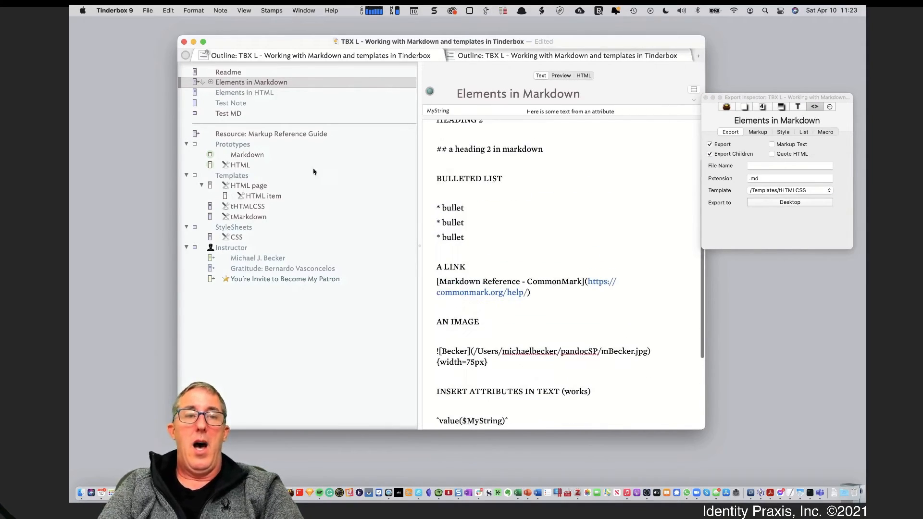
pyautogui.click(218, 93)
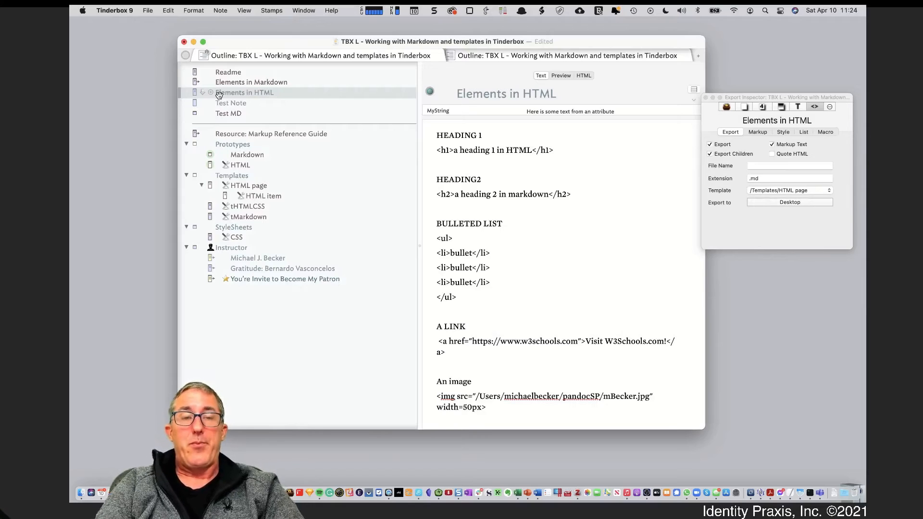
pyautogui.click(270, 82)
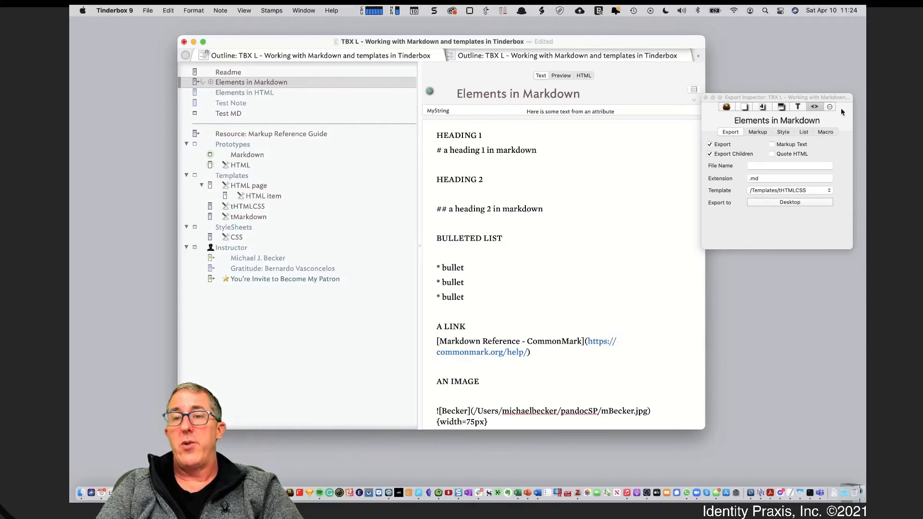
pyautogui.click(726, 107)
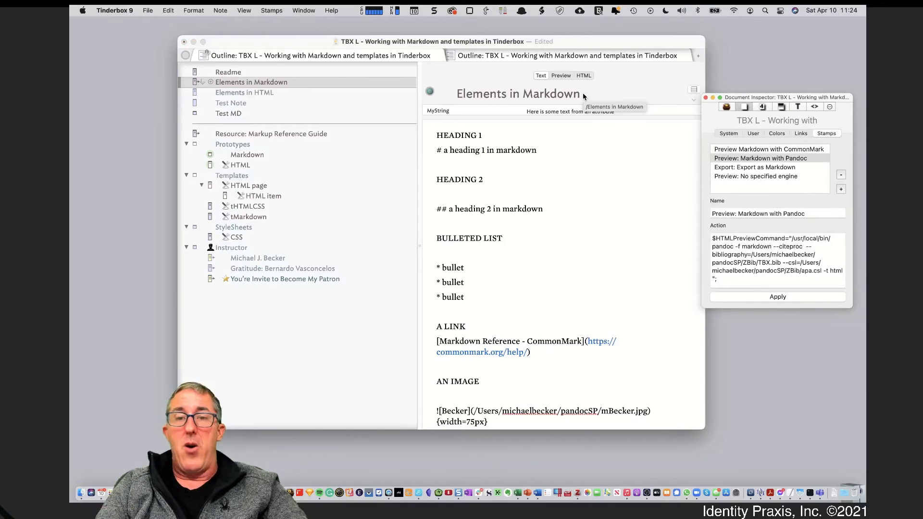
pyautogui.click(566, 76)
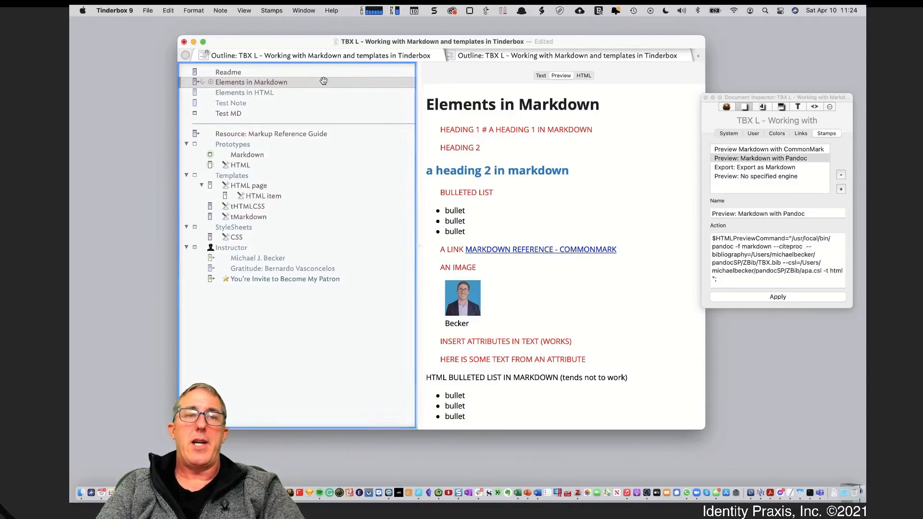
# Export the Elements in Markdown note as Elements_in_Markdown.md into a new ExportTemp folder inside pandocSP
pyautogui.click(146, 11)
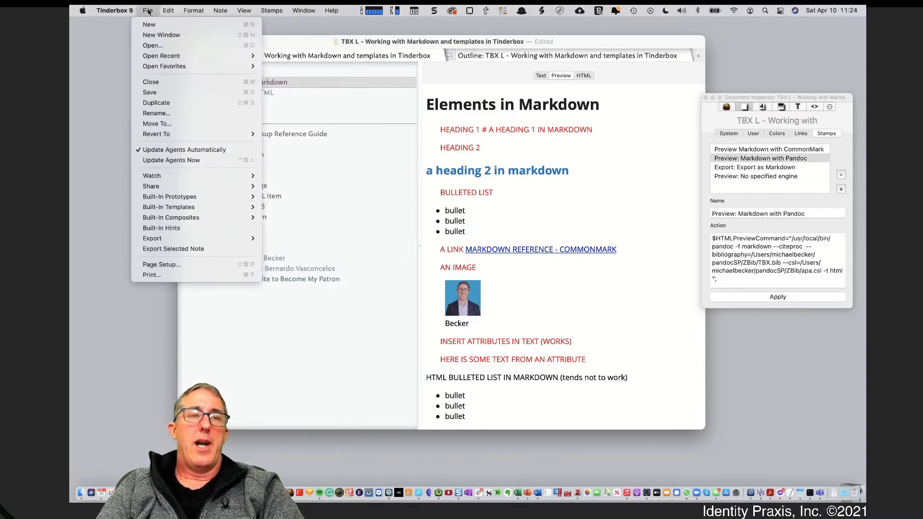
pyautogui.moveTo(208, 241)
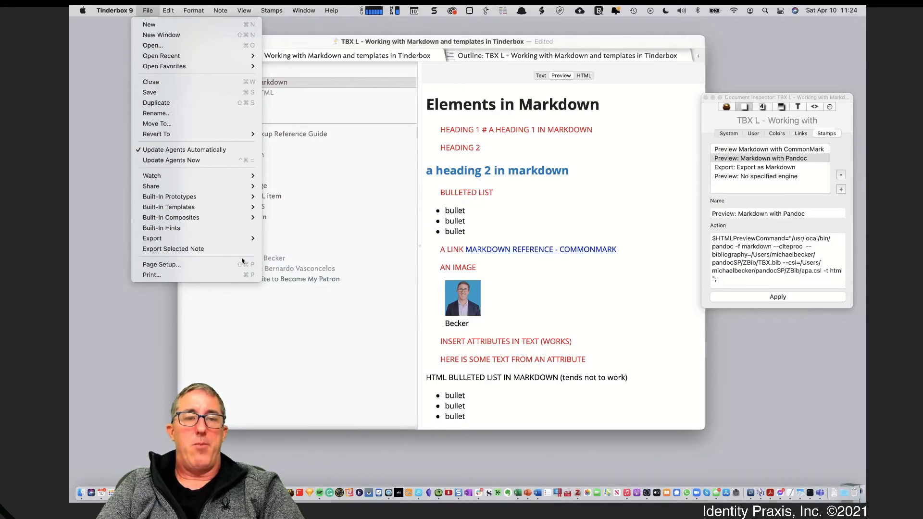
pyautogui.click(214, 249)
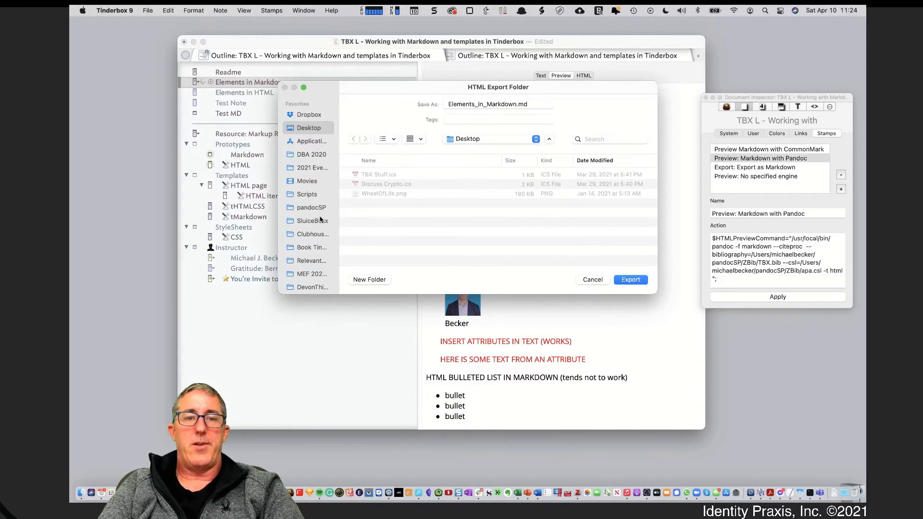
pyautogui.click(321, 209)
pyautogui.click(376, 281)
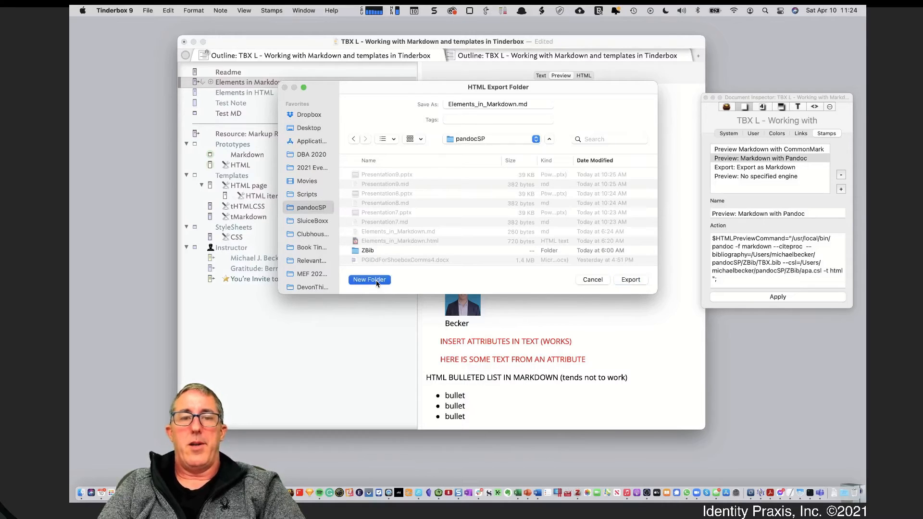
pyautogui.write('Expr')
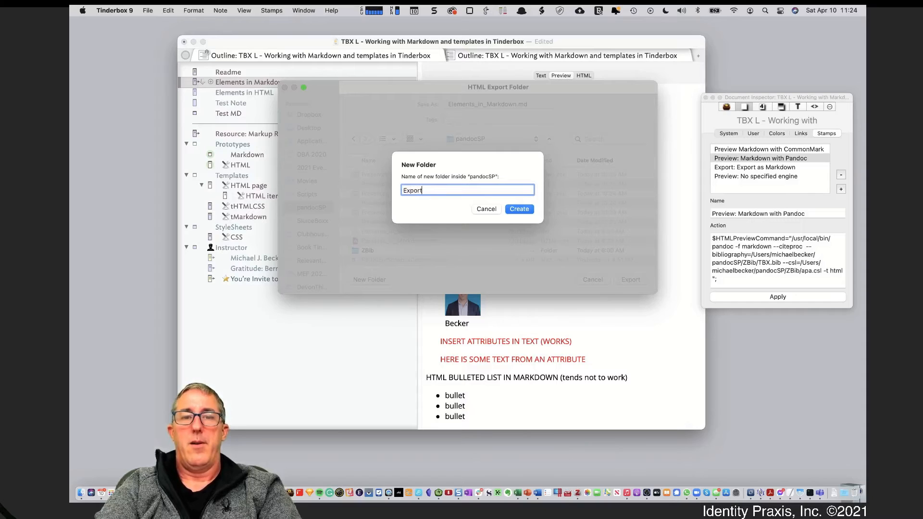
pyautogui.write('rtTemp')
pyautogui.press('Return')
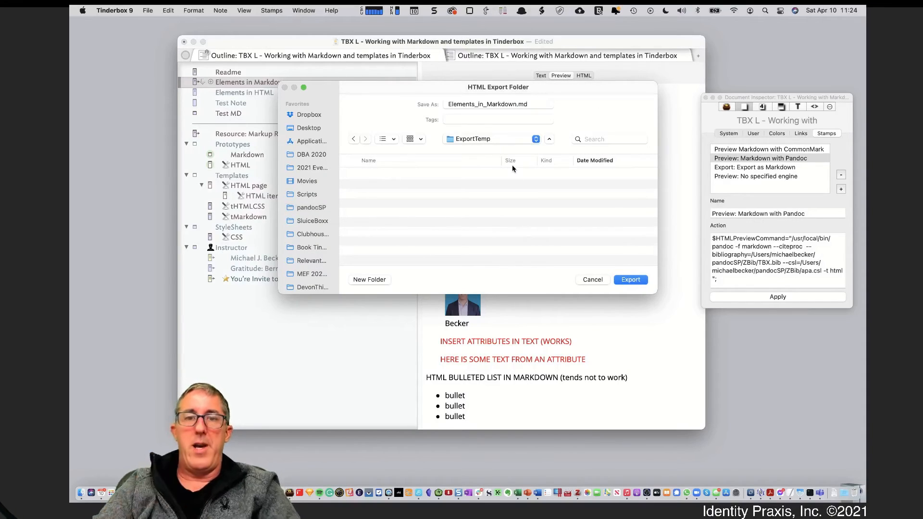
pyautogui.click(631, 279)
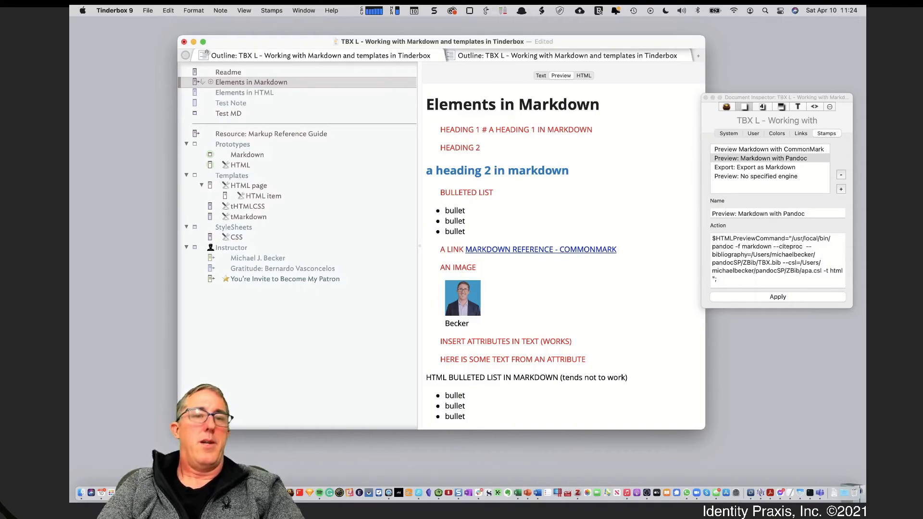
# Switch to Finder and open the exported Elements_in_Markdown.md from the ExportTemp folder in its text editor
pyautogui.press('super+Tab')
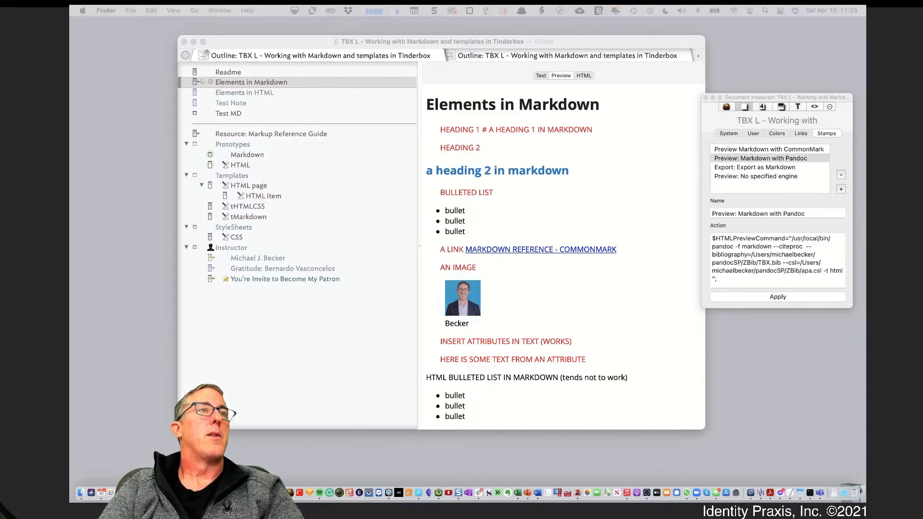
pyautogui.moveTo(70, 7); pyautogui.dragTo(276, 106)
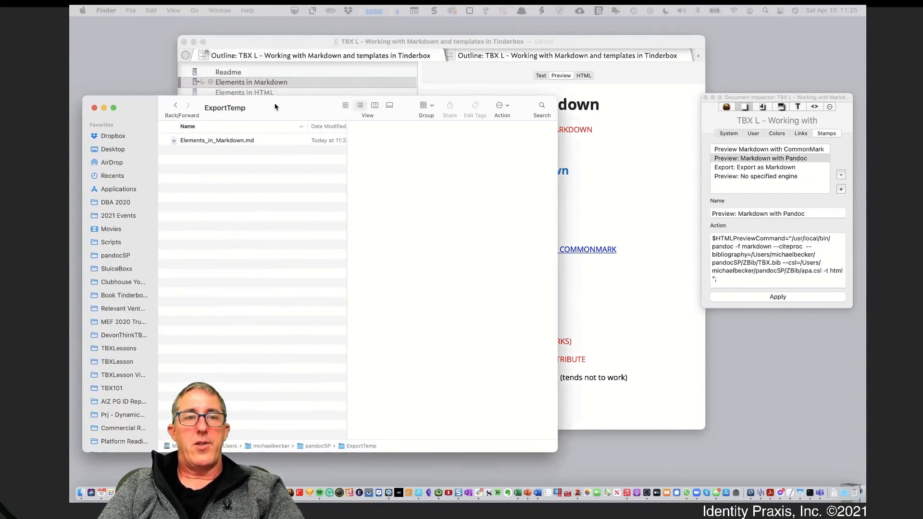
pyautogui.click(223, 140)
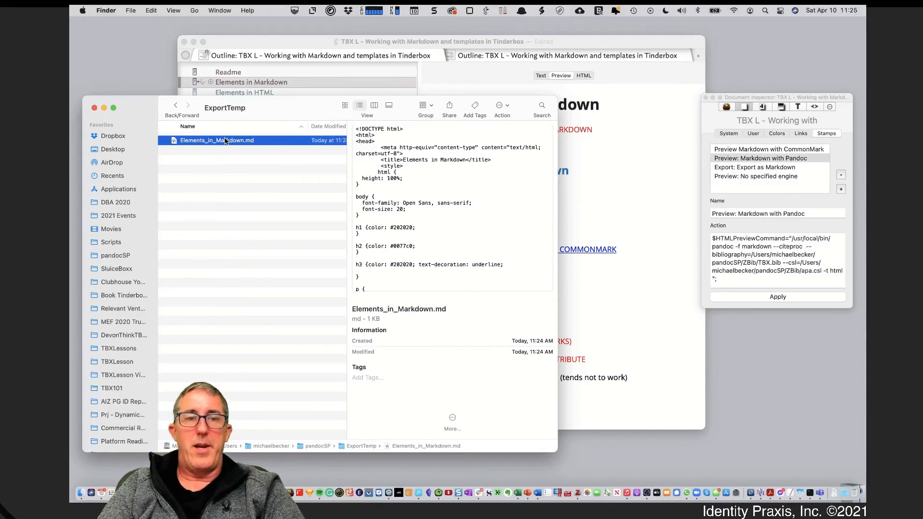
pyautogui.doubleClick(249, 141)
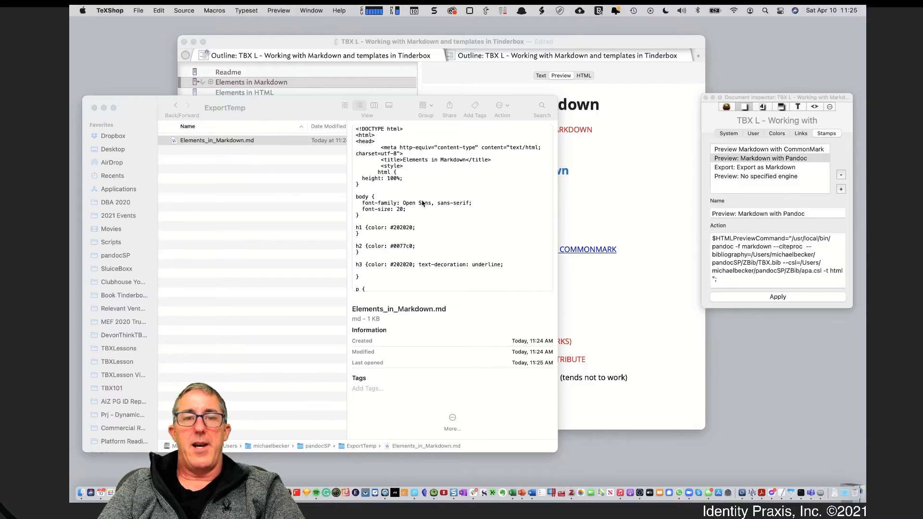
pyautogui.rightClick(225, 140)
pyautogui.click(185, 146)
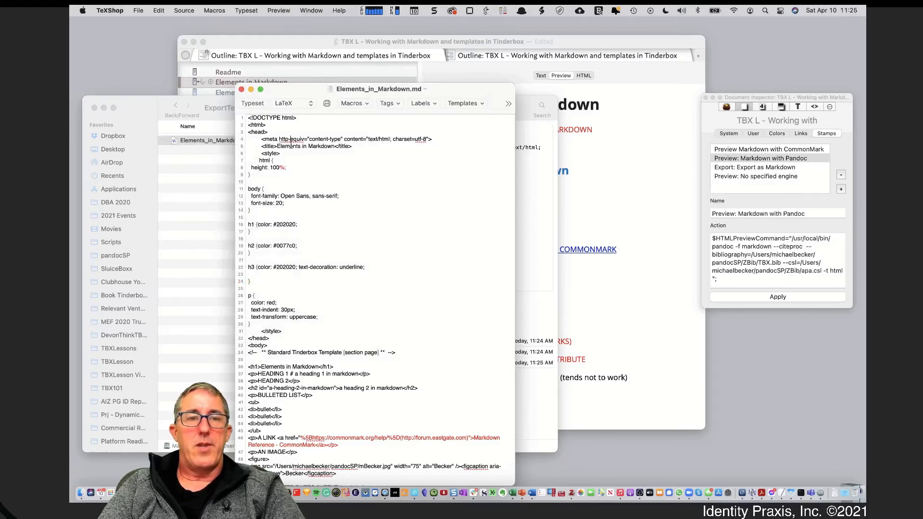
# Examine the CSS and HTML code in the exported Elements_in_Markdown.md file, and close the file
pyautogui.moveTo(290, 143); pyautogui.dragTo(366, 482)
pyautogui.scroll(-5, 360, 435)
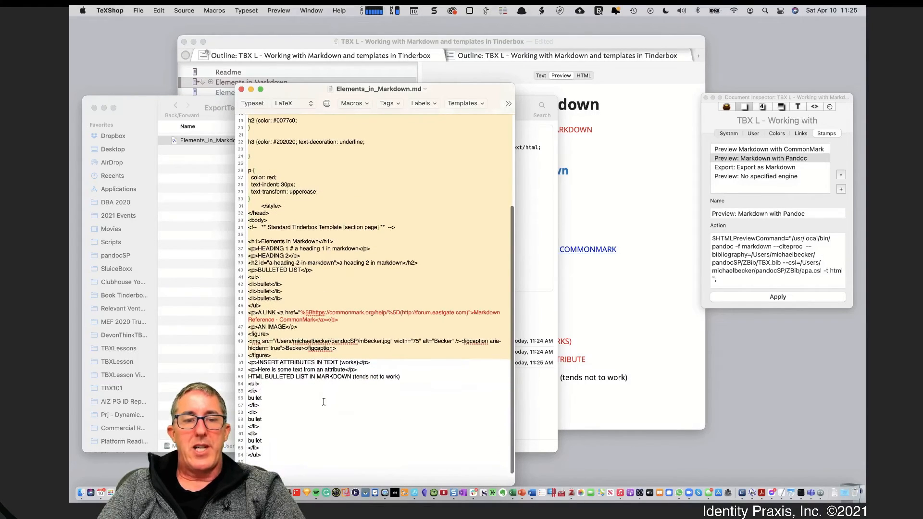
pyautogui.scroll(-1, 324, 402)
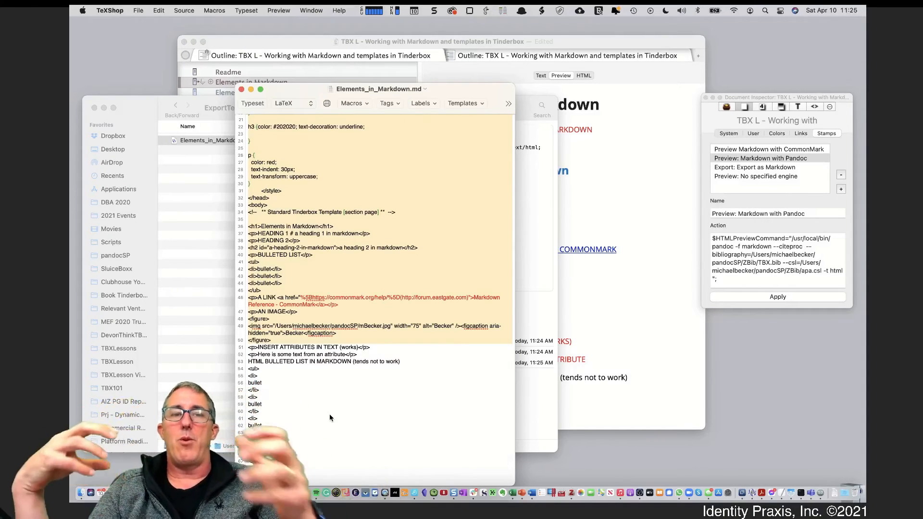
pyautogui.click(303, 387)
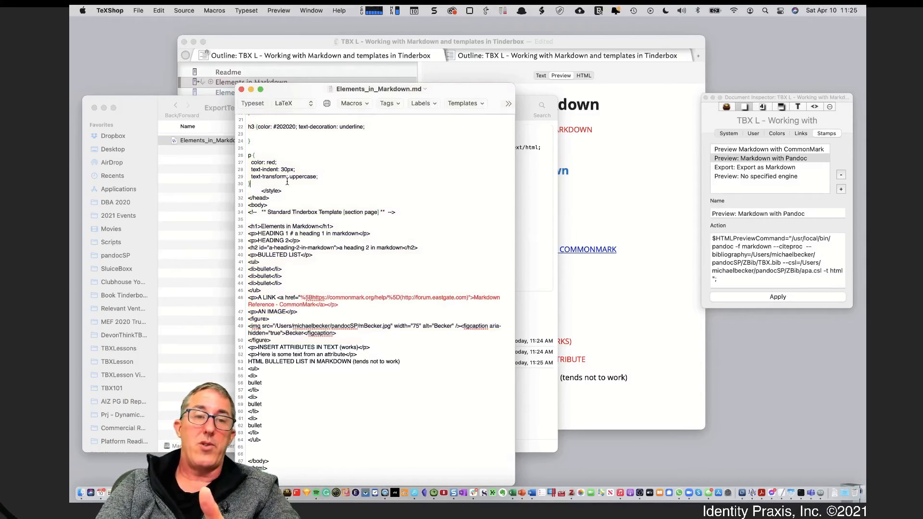
pyautogui.moveTo(287, 181); pyautogui.dragTo(312, 365)
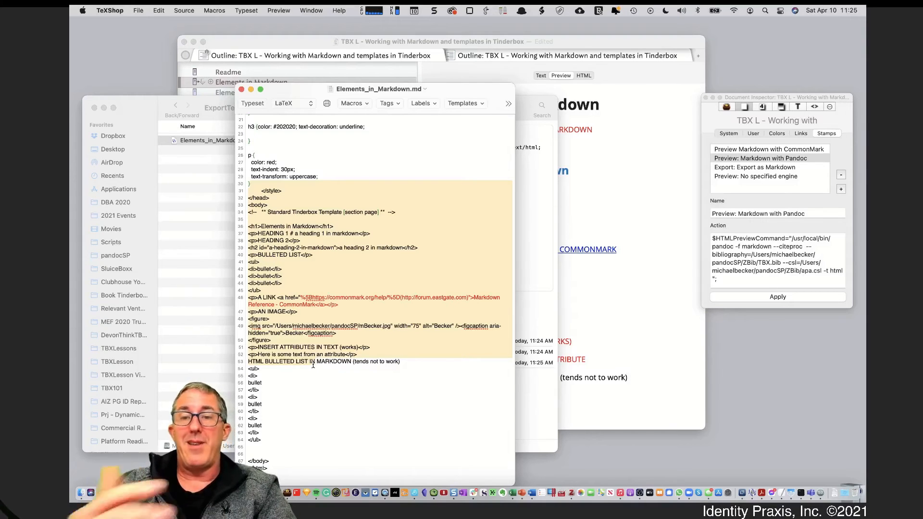
pyautogui.click(241, 89)
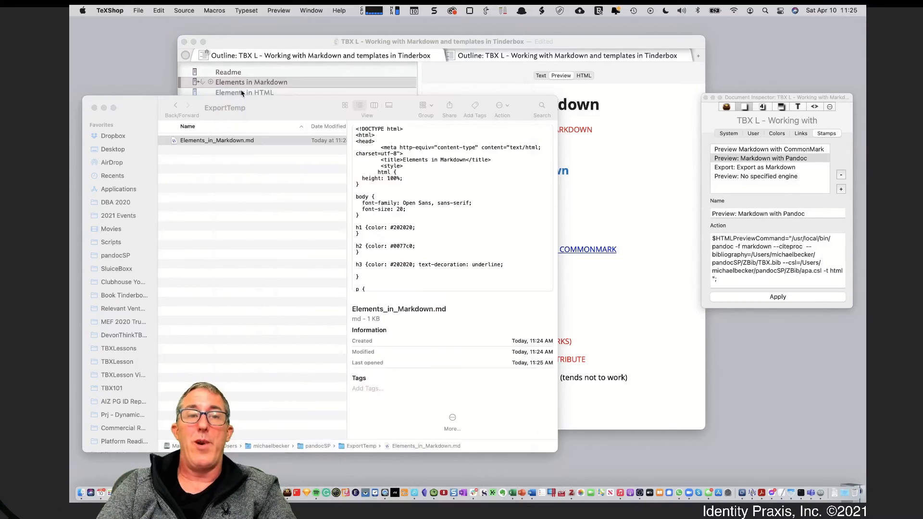
# Return to Tinderbox and review the export template path in the Export: Export as Markdown stamp's action
pyautogui.click(308, 41)
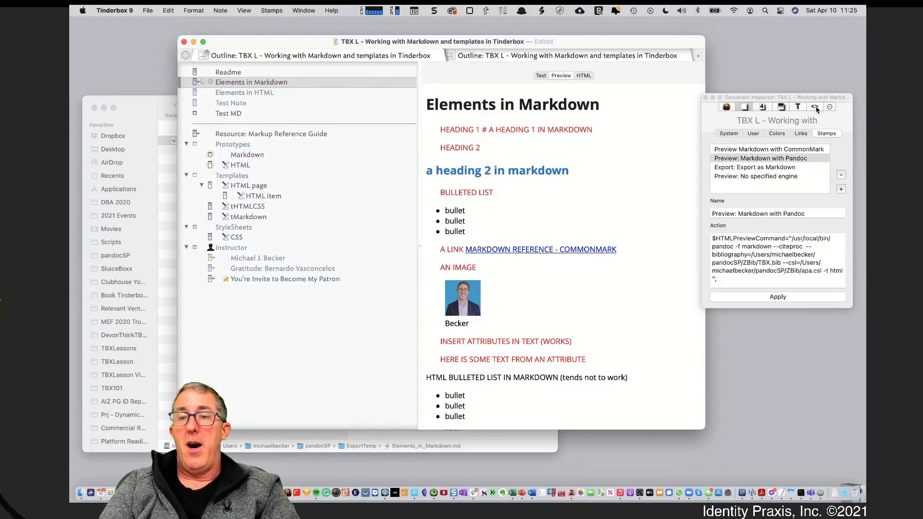
pyautogui.click(760, 170)
pyautogui.click(760, 169)
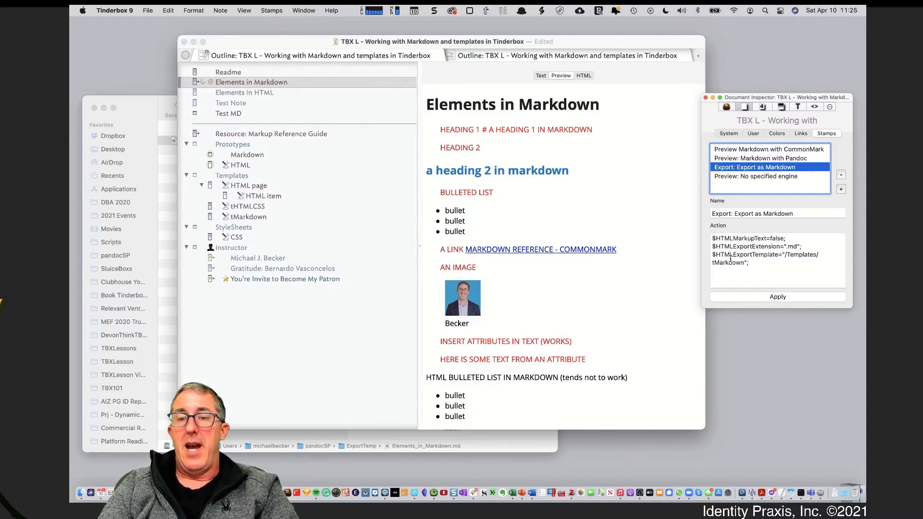
pyautogui.click(783, 253)
pyautogui.moveTo(782, 253); pyautogui.dragTo(743, 263)
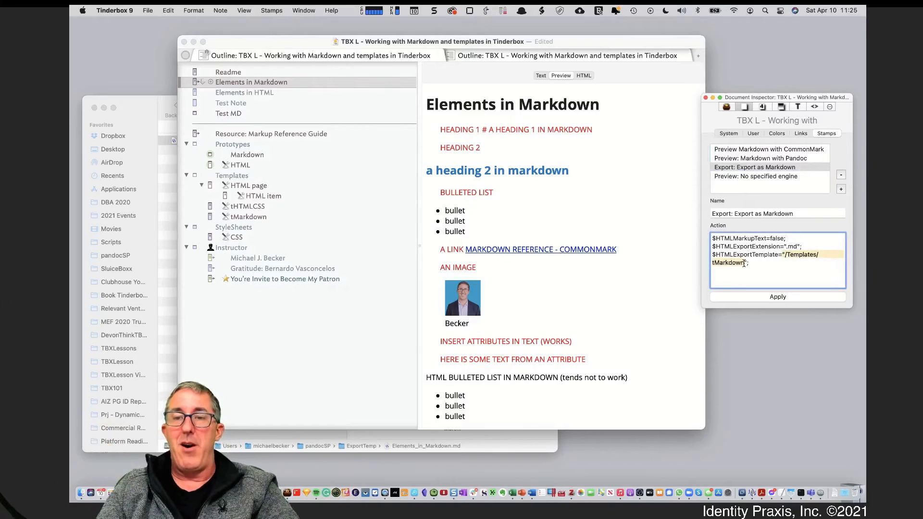
# Set the export file extension of the Elements in Markdown note to .html
pyautogui.click(814, 106)
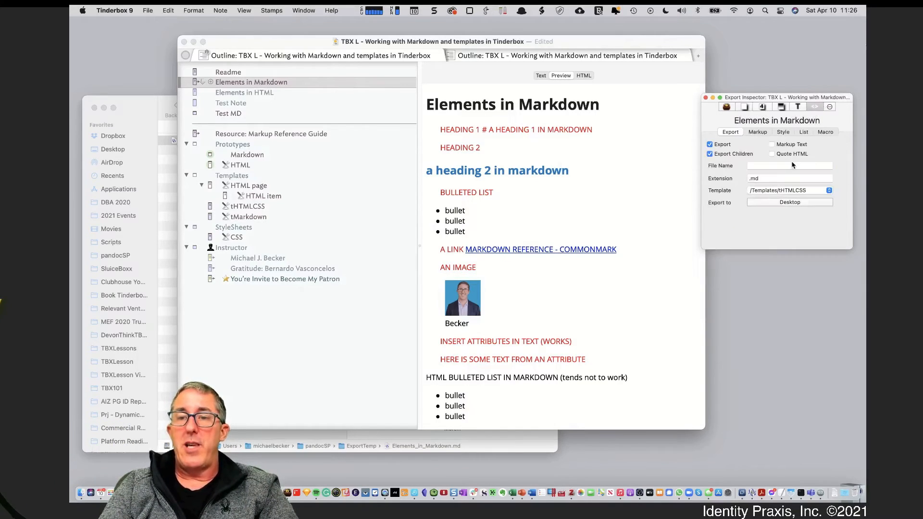
pyautogui.click(775, 177)
pyautogui.press('BackSpace')
pyautogui.press('BackSpace')
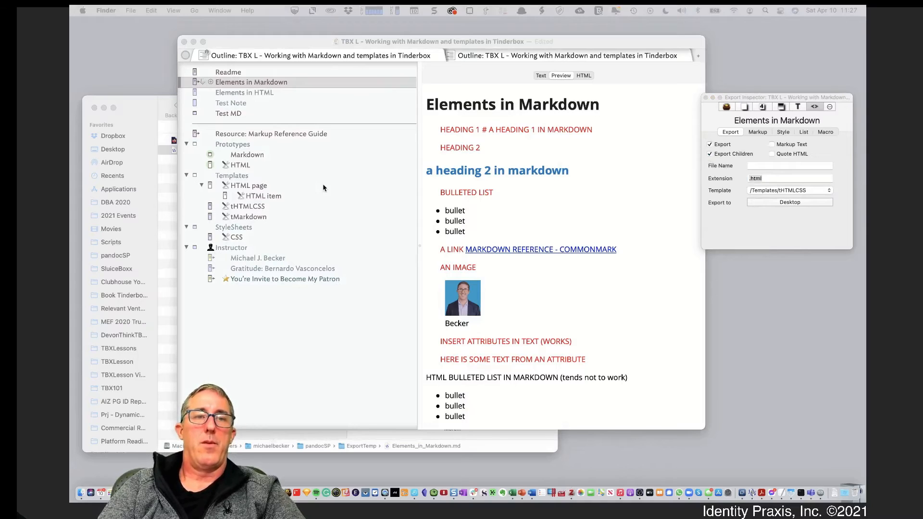
# Export the Elements in Markdown note to the Desktop as Elements_in_Markdown.html
pyautogui.click(243, 45)
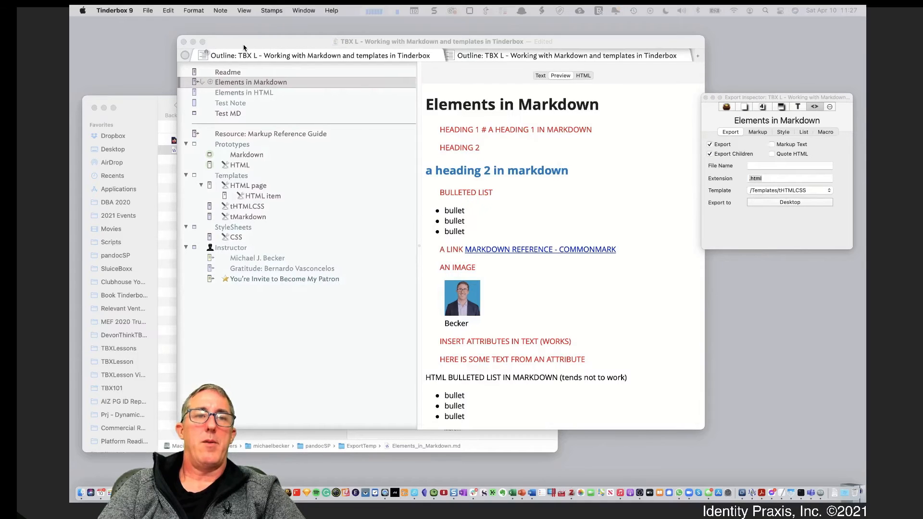
pyautogui.click(147, 12)
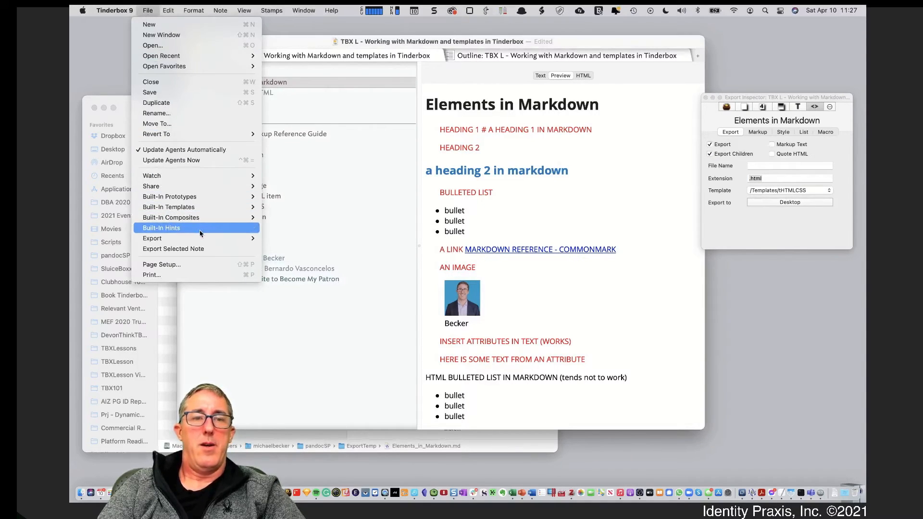
pyautogui.click(211, 249)
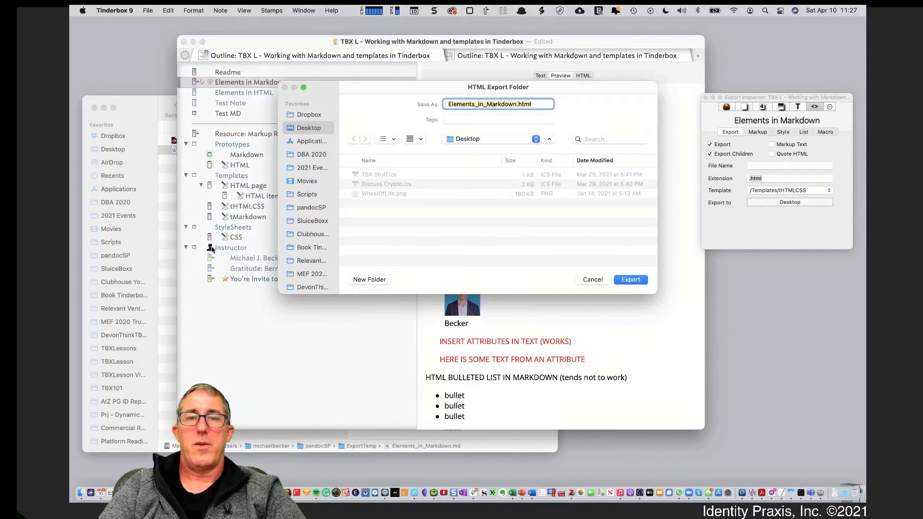
pyautogui.click(630, 279)
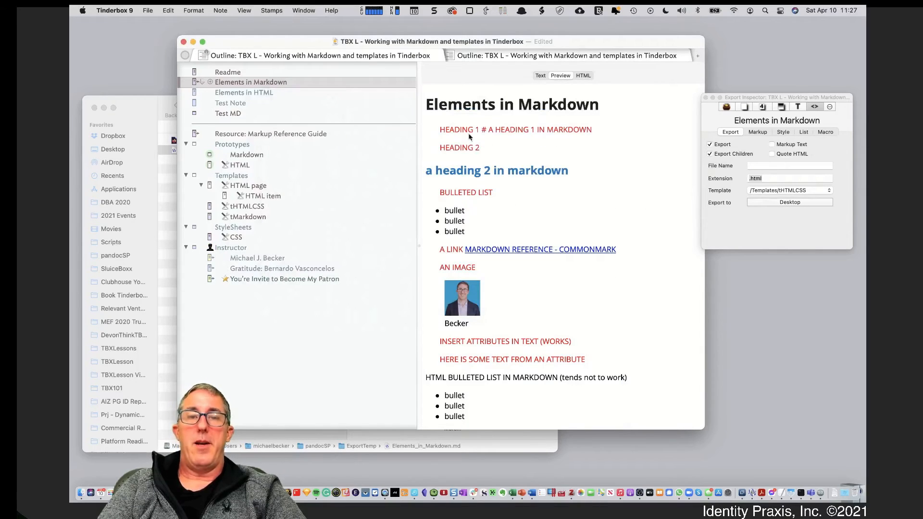
# Switch to Finder and open Elements_in_Markdown.html from the ExportTemp folder in Firefox to check its styling
pyautogui.click(175, 104)
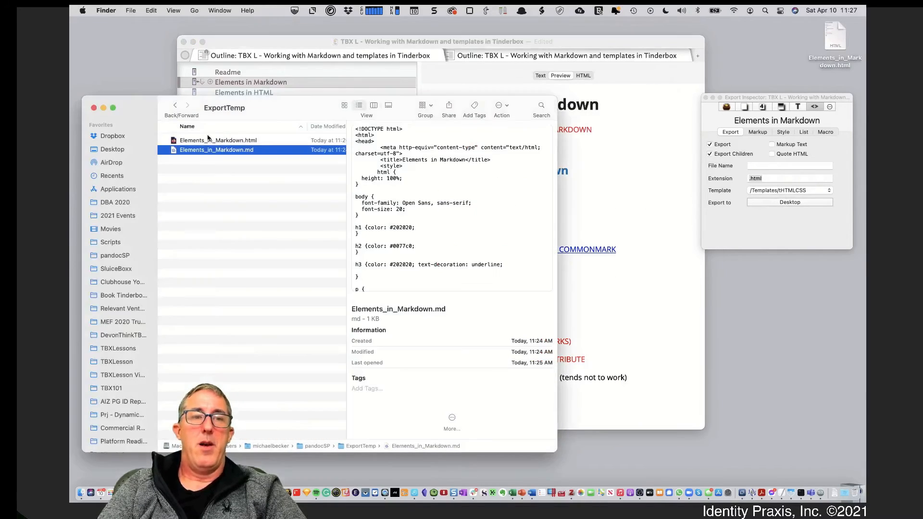
pyautogui.click(216, 140)
pyautogui.doubleClick(216, 141)
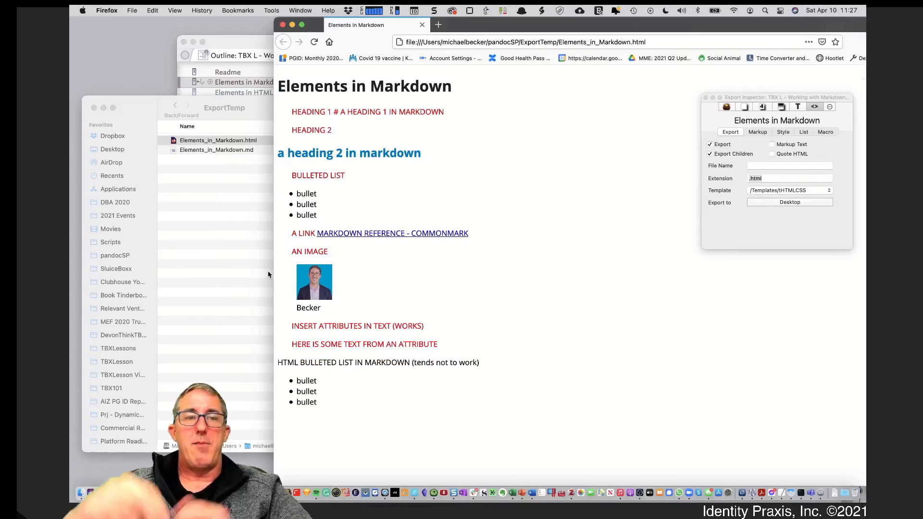
# Compare the Finder previews of the exported Elements_in_Markdown.html and Elements_in_Markdown.md files
pyautogui.click(201, 215)
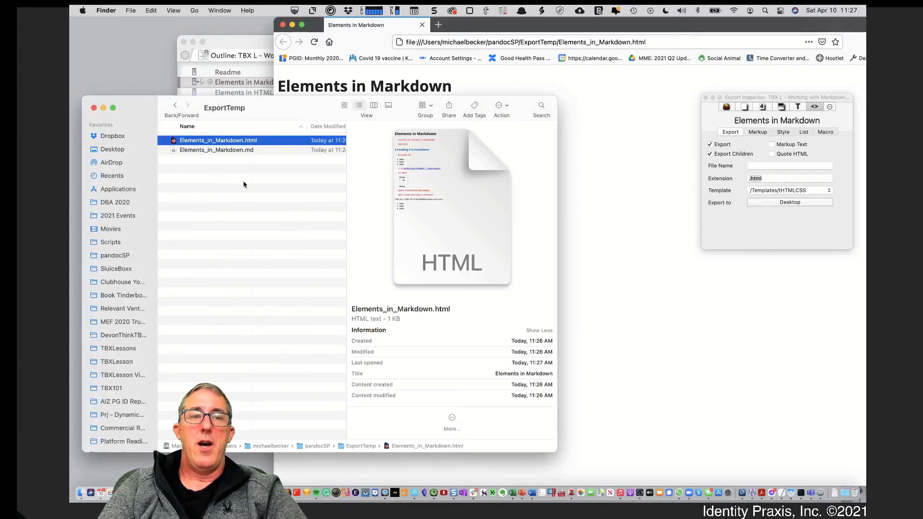
pyautogui.click(254, 151)
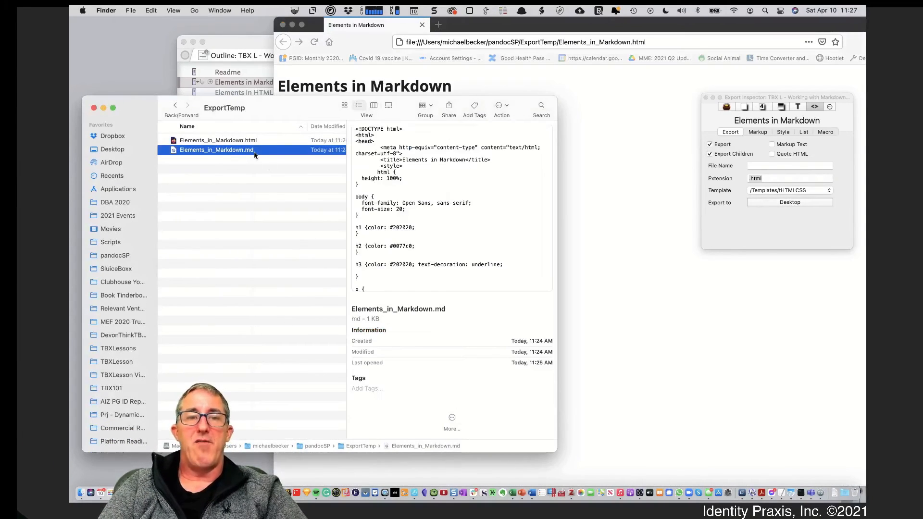
pyautogui.click(259, 143)
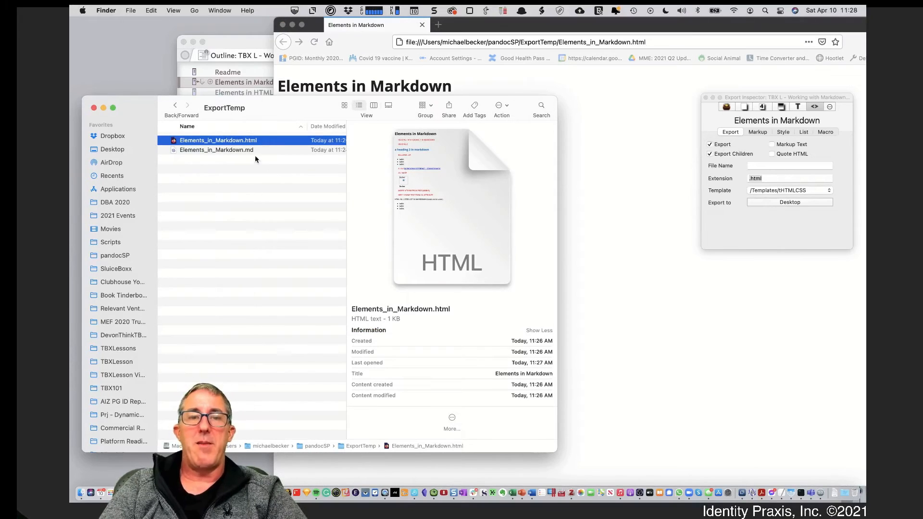
pyautogui.click(253, 151)
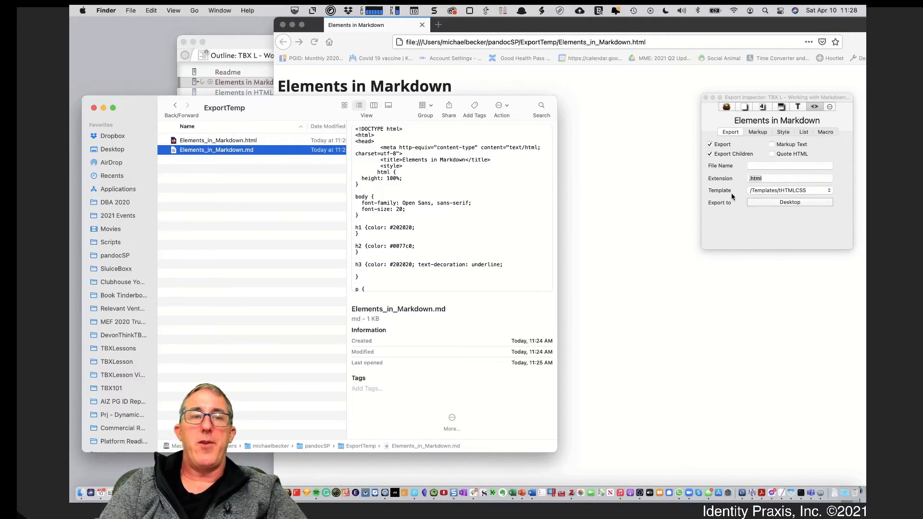
# Return to Tinderbox and examine all the action code of the Export: Export as Markdown stamp
pyautogui.click(252, 43)
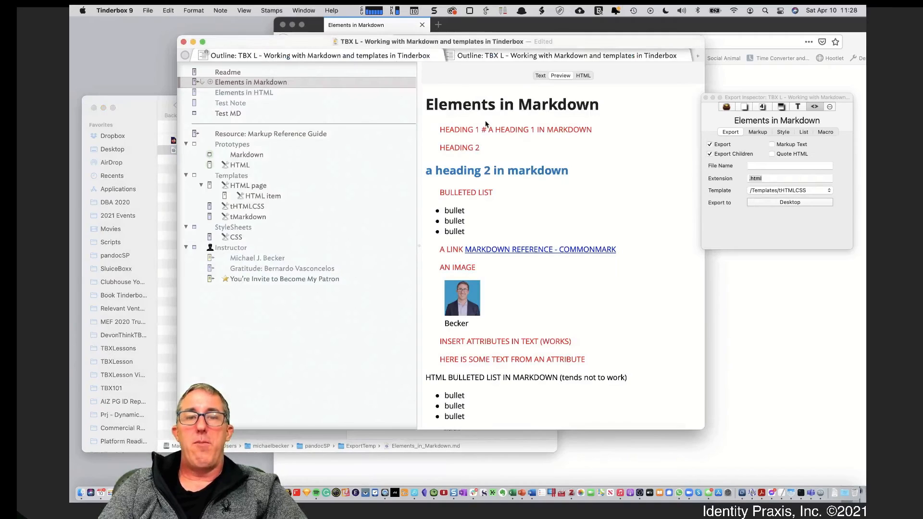
pyautogui.click(744, 107)
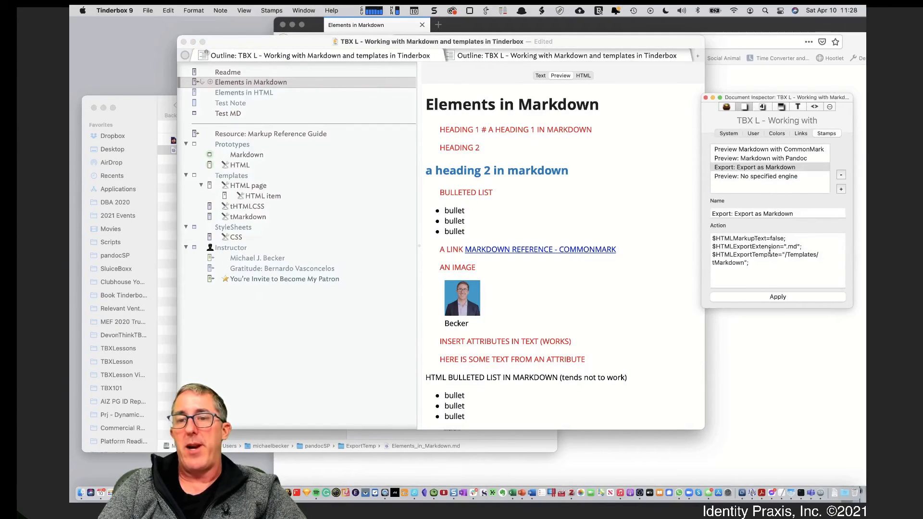
pyautogui.moveTo(769, 238); pyautogui.dragTo(780, 264)
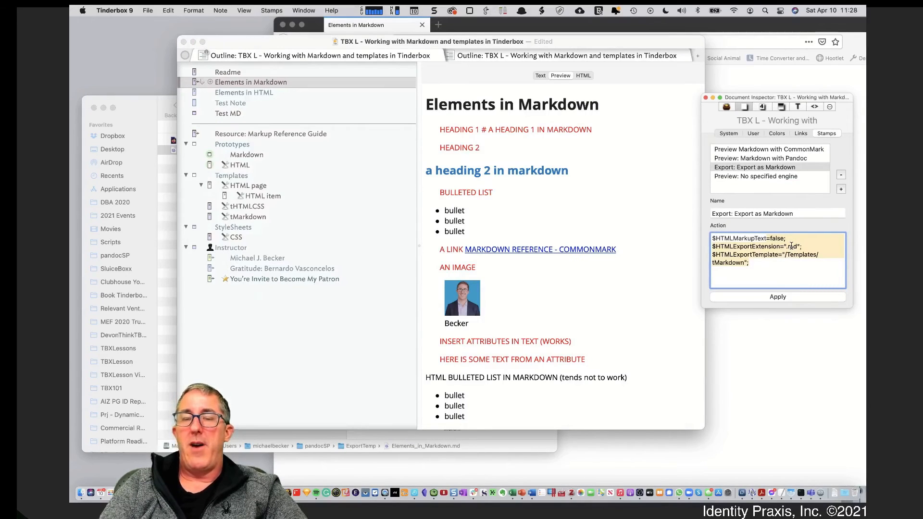
# Examine the template line in the stamp's action code and the ^value($Name)^ and ^value($Text)^ codes in the tMarkdown template
pyautogui.click(765, 272)
pyautogui.moveTo(799, 255); pyautogui.dragTo(798, 262)
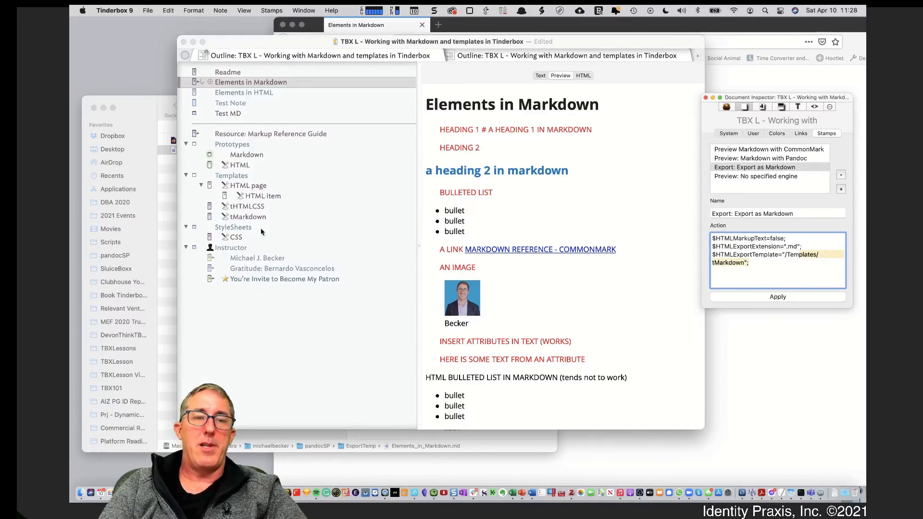
pyautogui.click(252, 189)
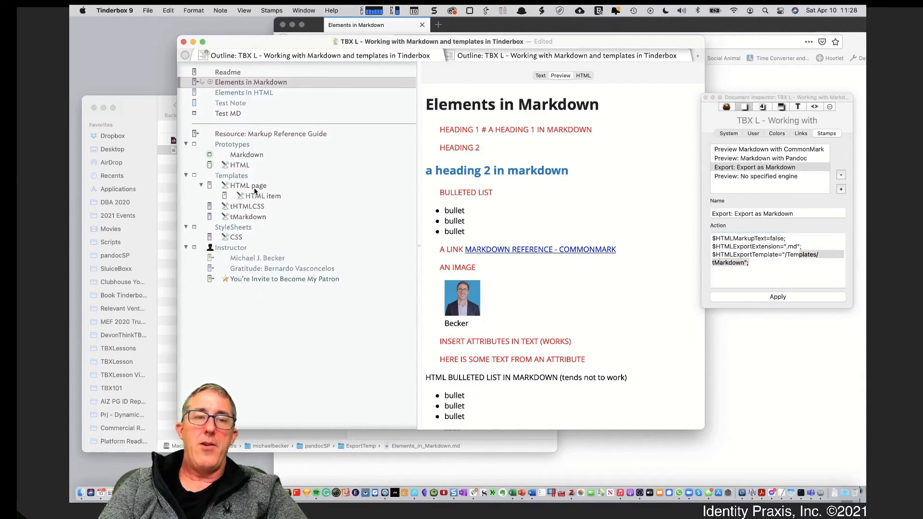
pyautogui.click(255, 187)
pyautogui.click(263, 197)
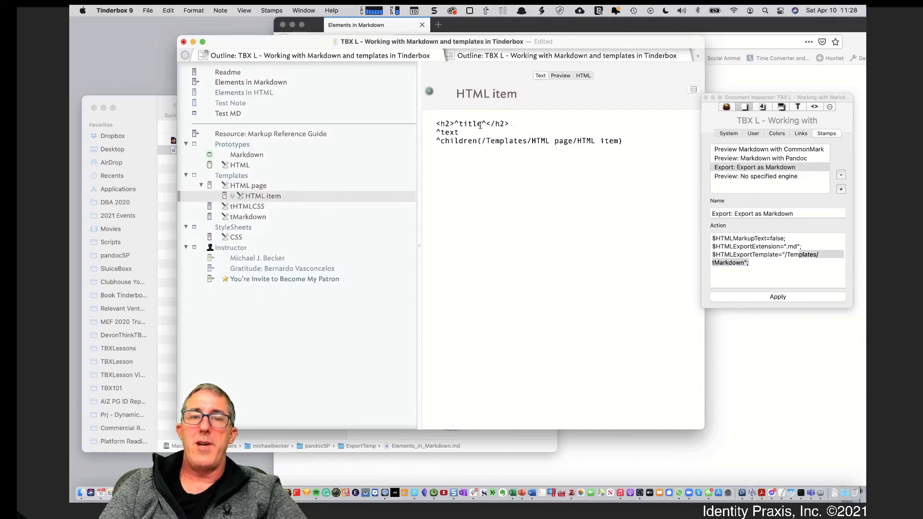
pyautogui.click(245, 219)
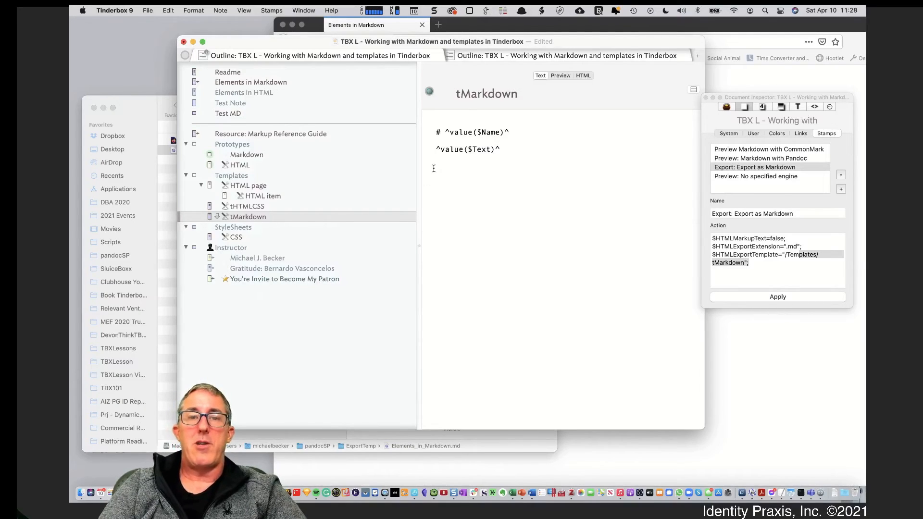
pyautogui.moveTo(433, 121); pyautogui.dragTo(497, 175)
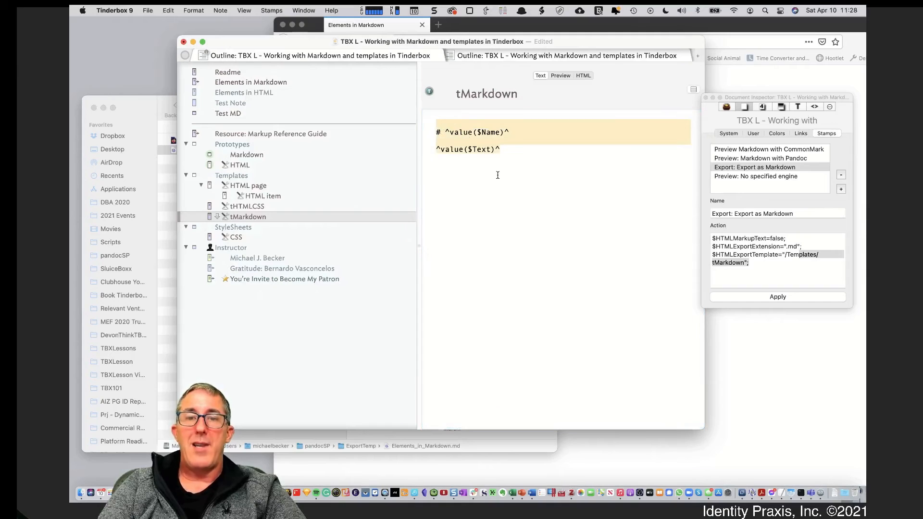
pyautogui.click(468, 135)
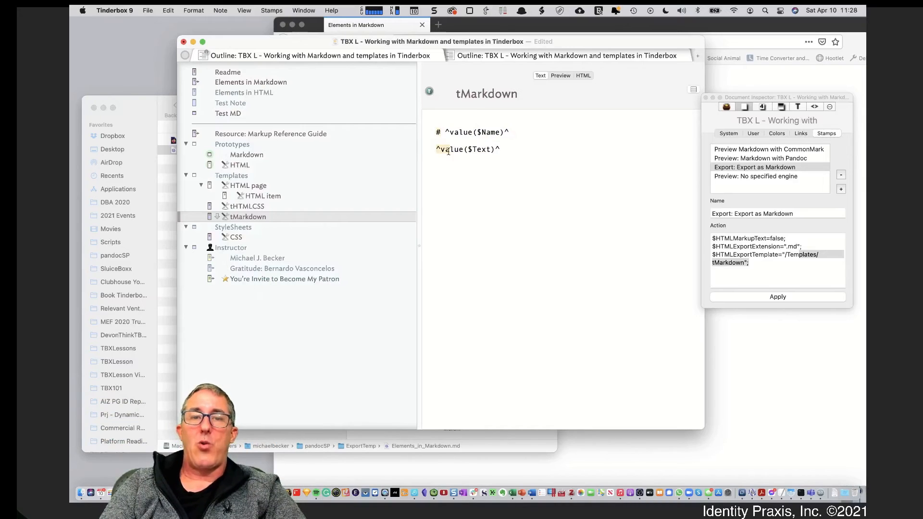
pyautogui.moveTo(435, 149); pyautogui.dragTo(533, 150)
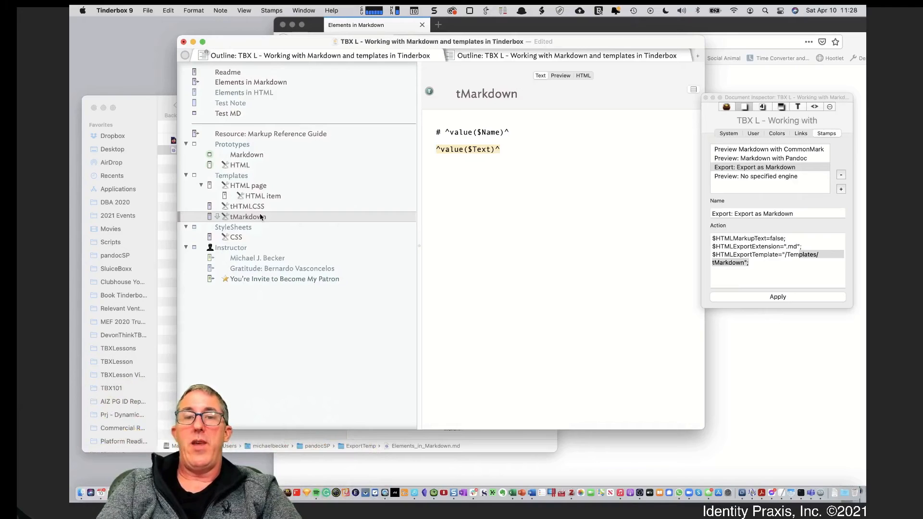
# Apply the Export: Export as Markdown stamp to the Elements in Markdown note and check its export settings
pyautogui.click(271, 85)
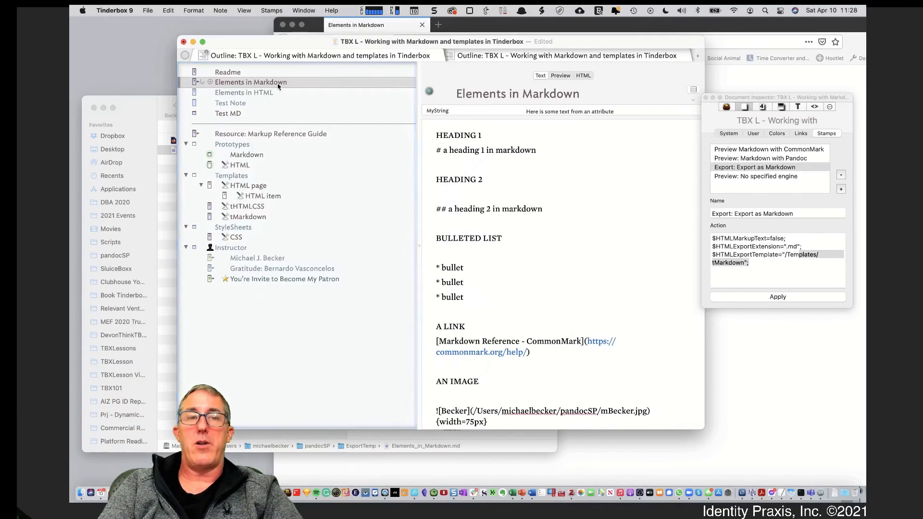
pyautogui.click(807, 296)
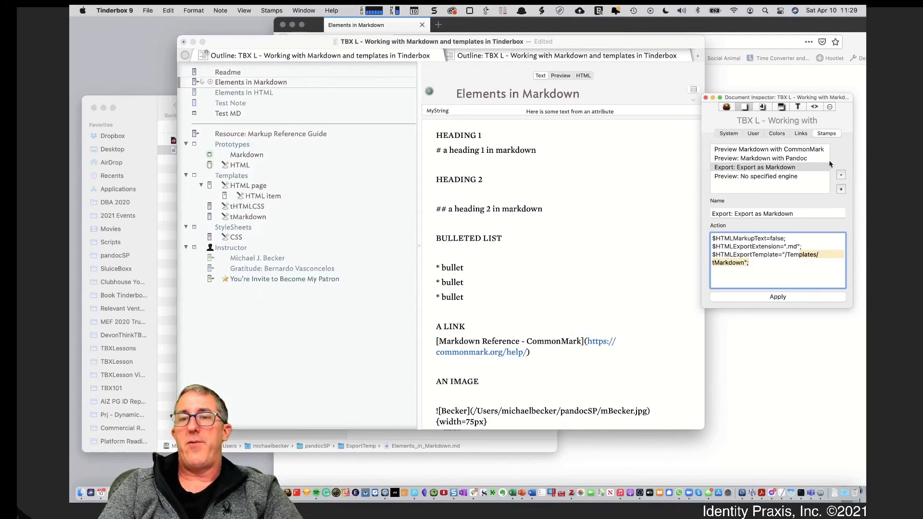
pyautogui.click(818, 108)
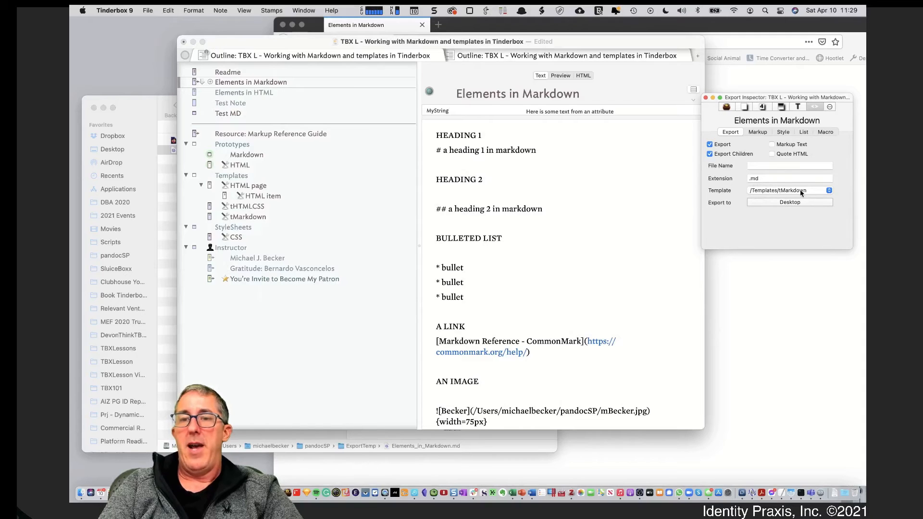
# Export the Elements in Markdown note to the Desktop as Elements_in_MarkdownR2.md
pyautogui.click(233, 40)
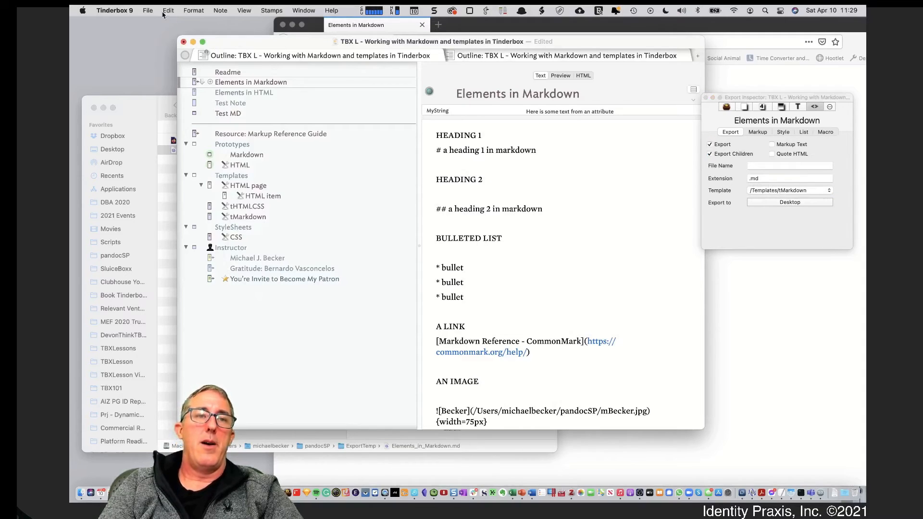
pyautogui.click(148, 10)
pyautogui.click(201, 250)
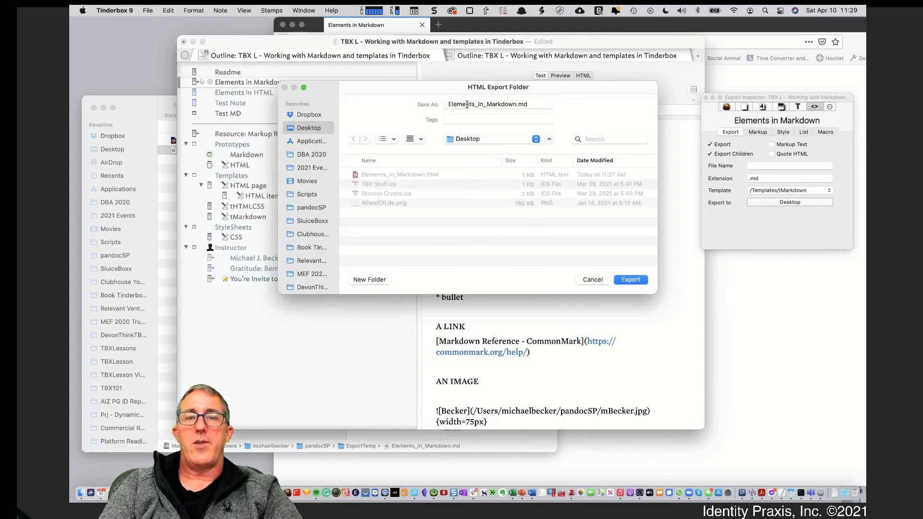
pyautogui.click(516, 104)
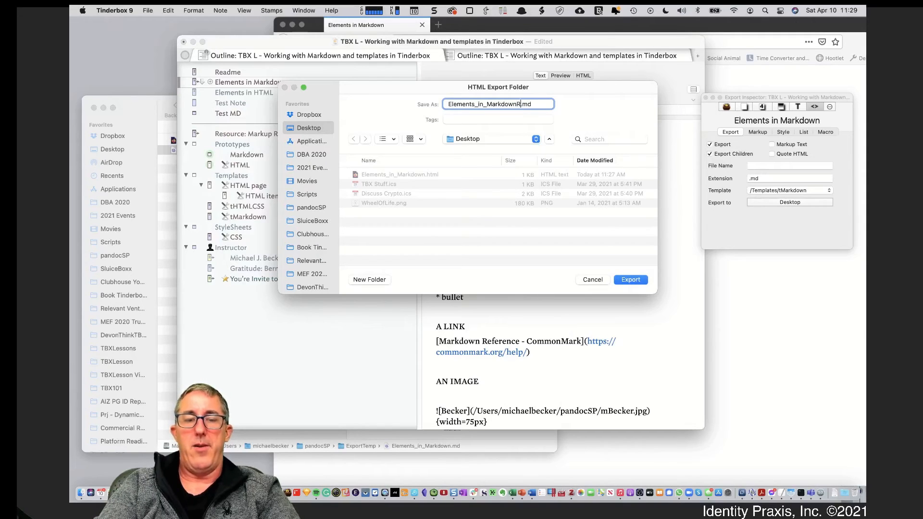
pyautogui.write('2')
pyautogui.click(629, 281)
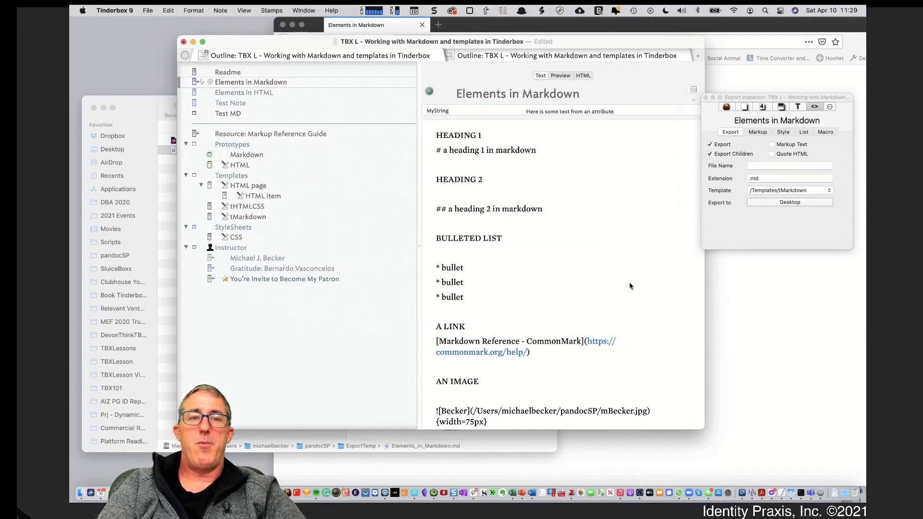
# Check the ExportTemp folder in Finder, and export the Elements in Markdown note into that folder as Elements_in_MarkdownR2.md
pyautogui.click(164, 113)
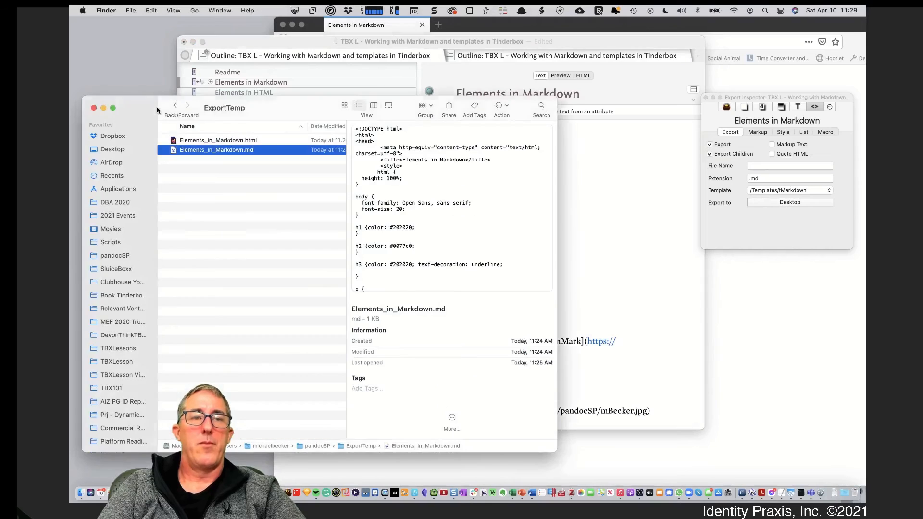
pyautogui.click(607, 199)
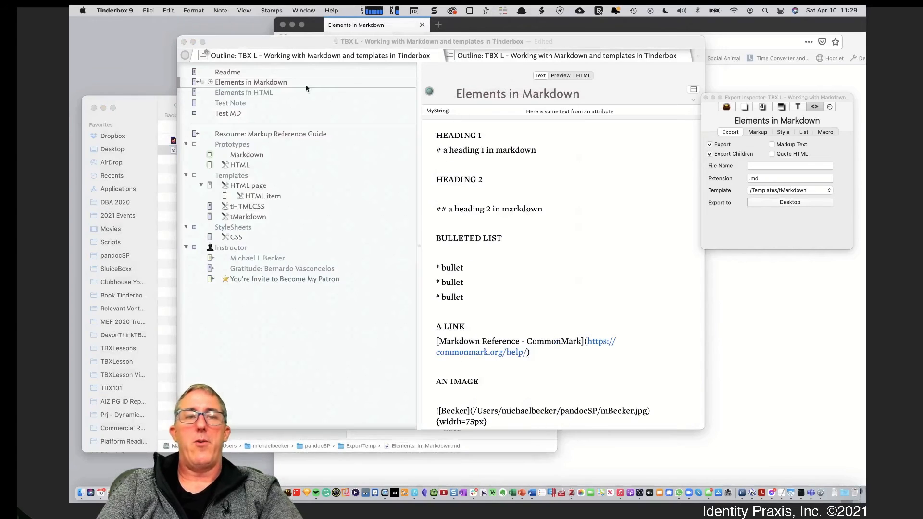
pyautogui.click(148, 10)
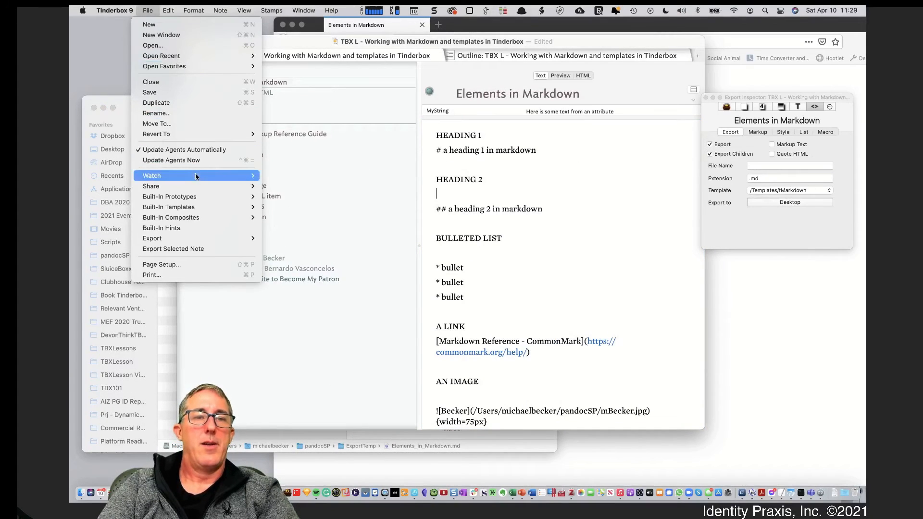
pyautogui.click(206, 249)
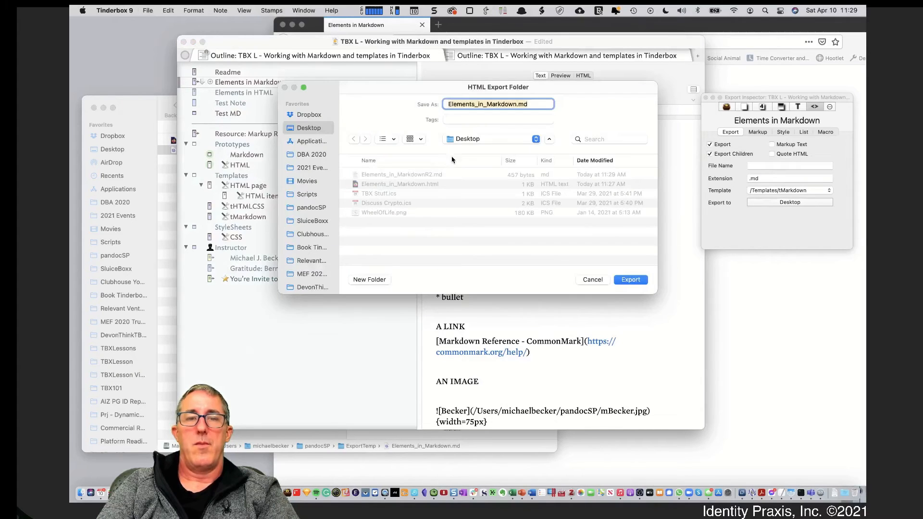
pyautogui.click(465, 142)
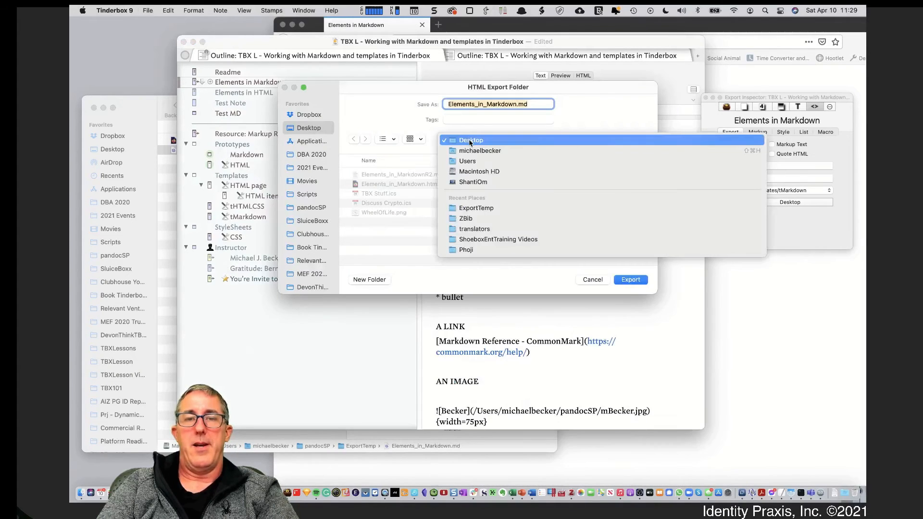
pyautogui.click(476, 208)
pyautogui.click(517, 104)
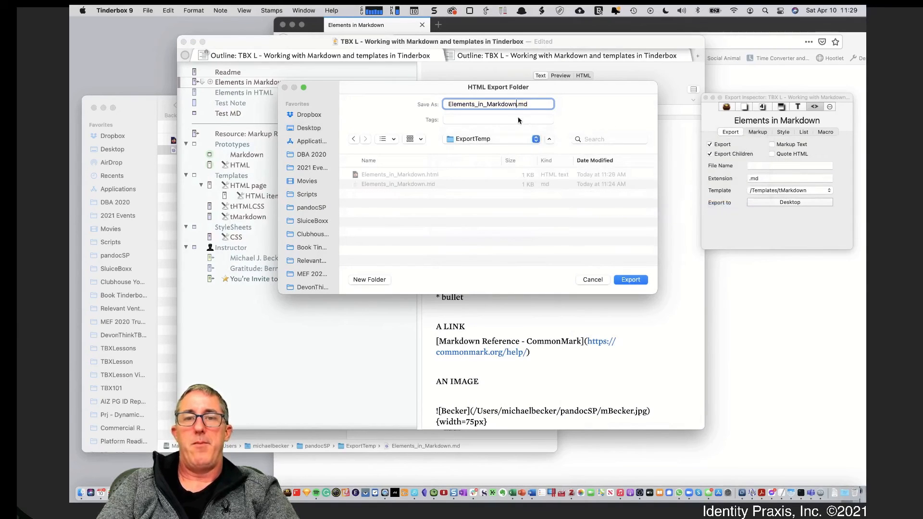
pyautogui.write('R2')
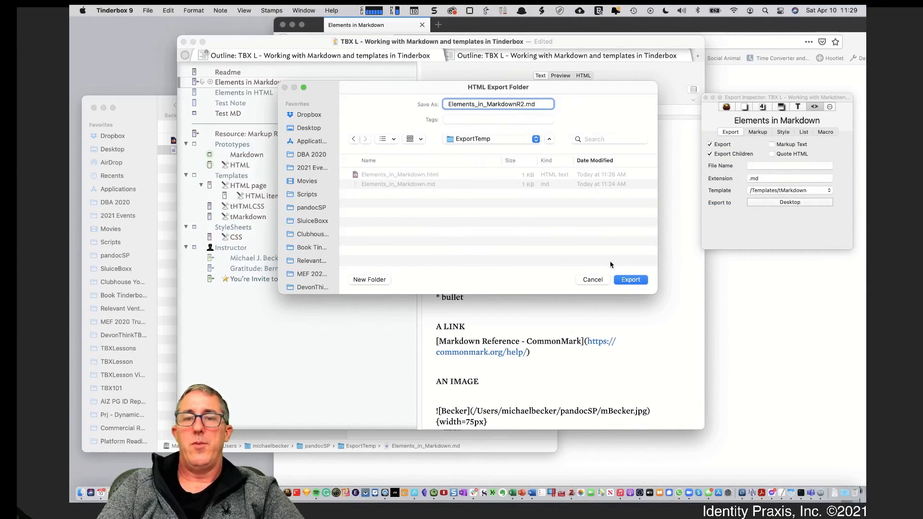
pyautogui.click(627, 280)
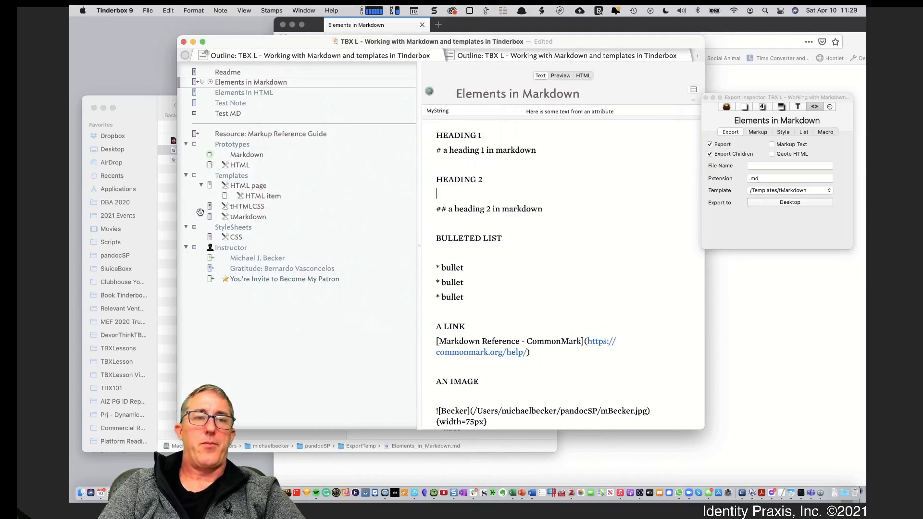
# Switch to Finder, open Elements_in_MarkdownR2.md from ExportTemp in TeXShop and examine its Markdown text and HTML bulleted list
pyautogui.click(152, 125)
pyautogui.click(241, 159)
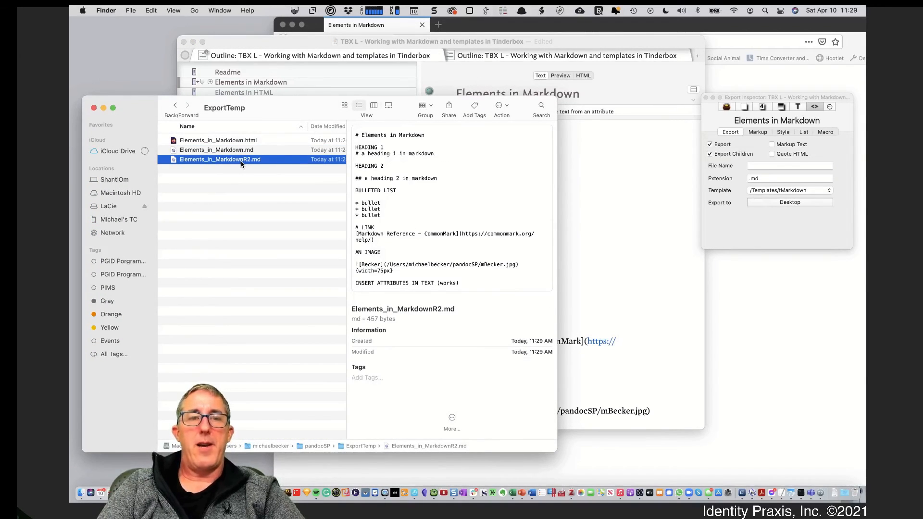
pyautogui.doubleClick(241, 161)
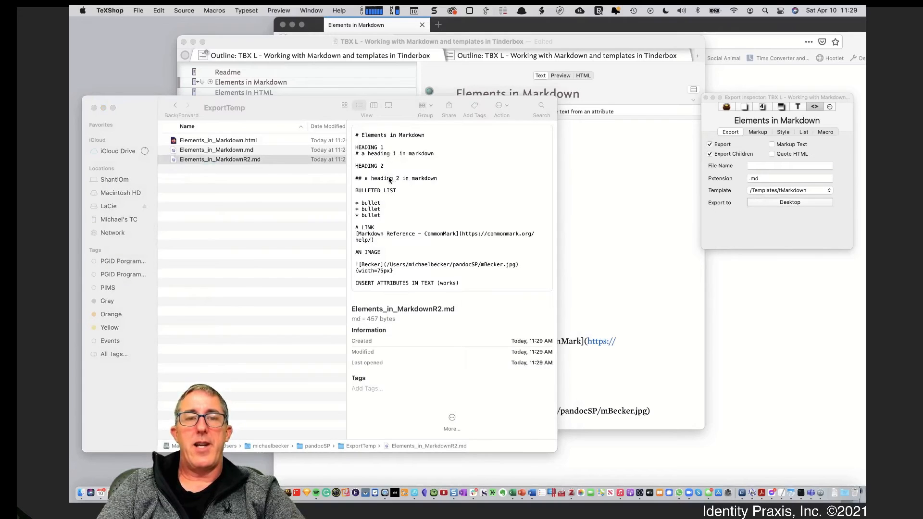
pyautogui.moveTo(277, 132); pyautogui.dragTo(326, 328)
pyautogui.moveTo(379, 89); pyautogui.dragTo(556, 74)
pyautogui.click(501, 288)
pyautogui.moveTo(435, 302); pyautogui.dragTo(449, 336)
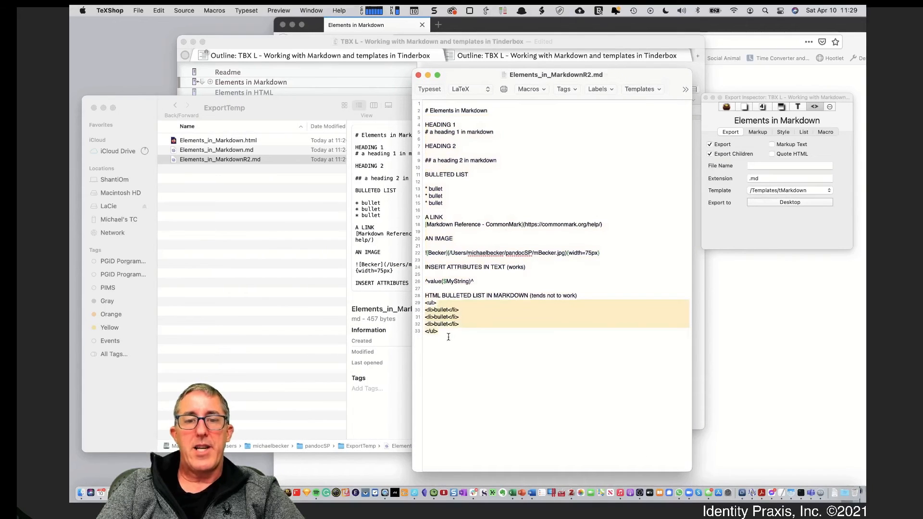
# Open Elements_in_Markdown.md from ExportTemp beside Elements_in_MarkdownR2.md in TeXShop and compare its HTML and CSS content
pyautogui.click(214, 218)
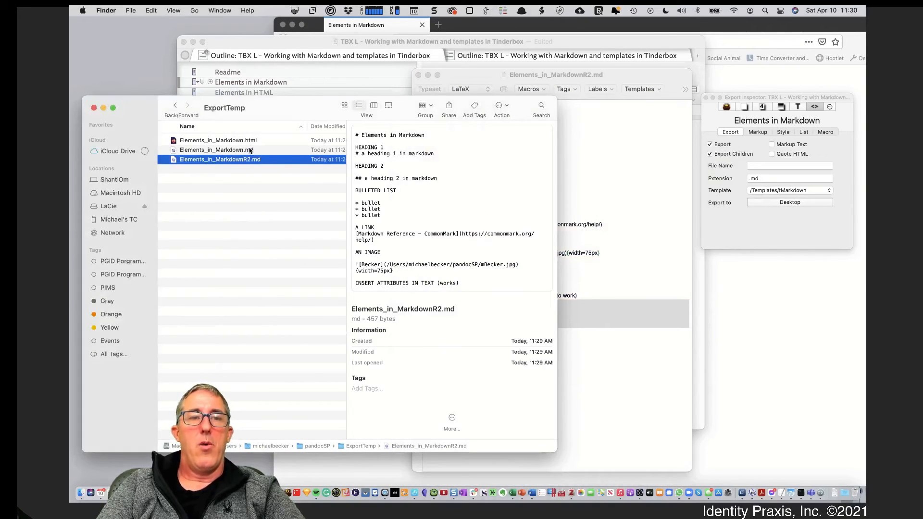
pyautogui.click(250, 152)
pyautogui.doubleClick(249, 153)
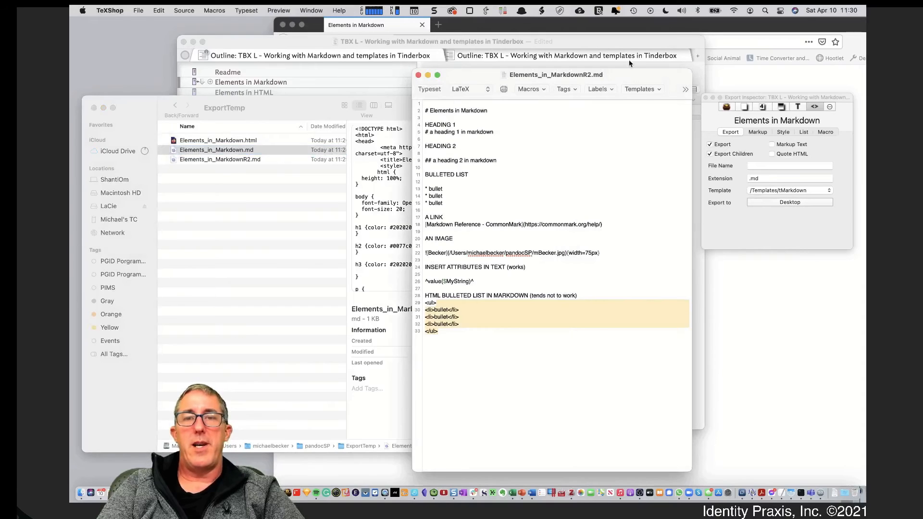
pyautogui.moveTo(666, 79); pyautogui.dragTo(407, 89)
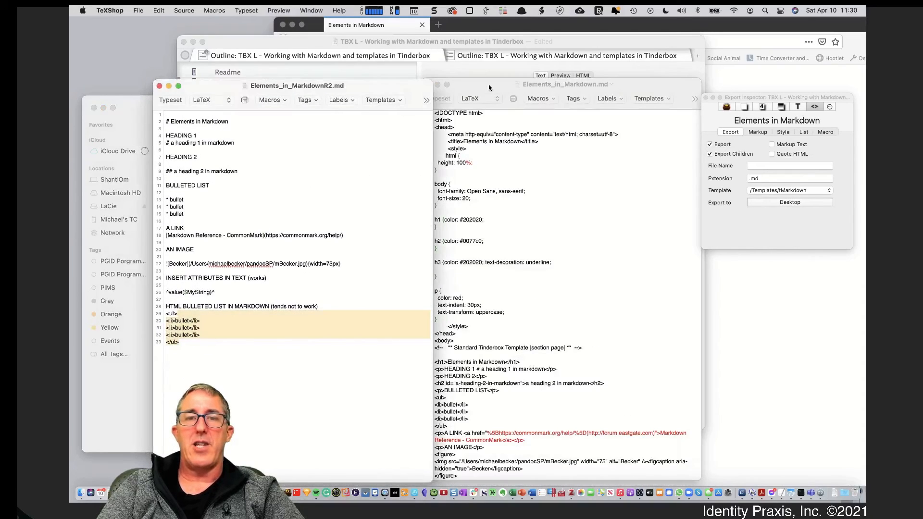
pyautogui.moveTo(487, 85); pyautogui.dragTo(511, 87)
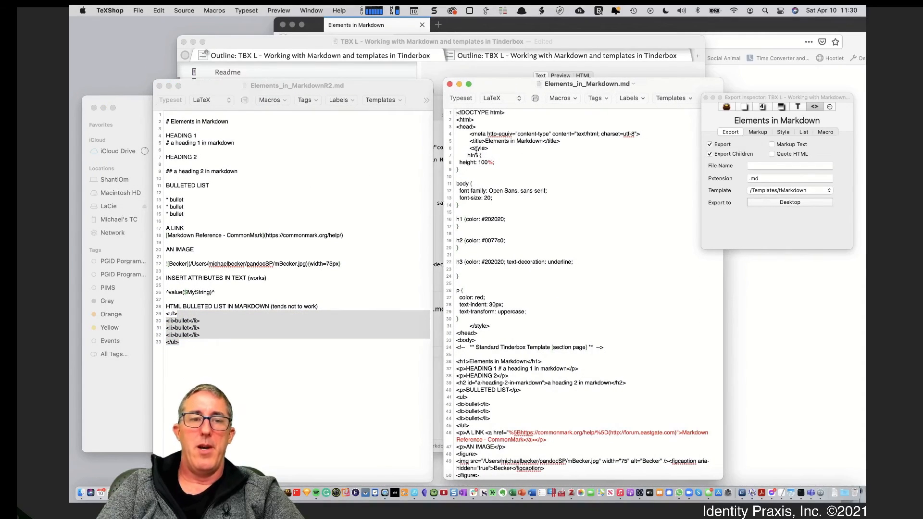
pyautogui.moveTo(470, 147); pyautogui.dragTo(577, 492)
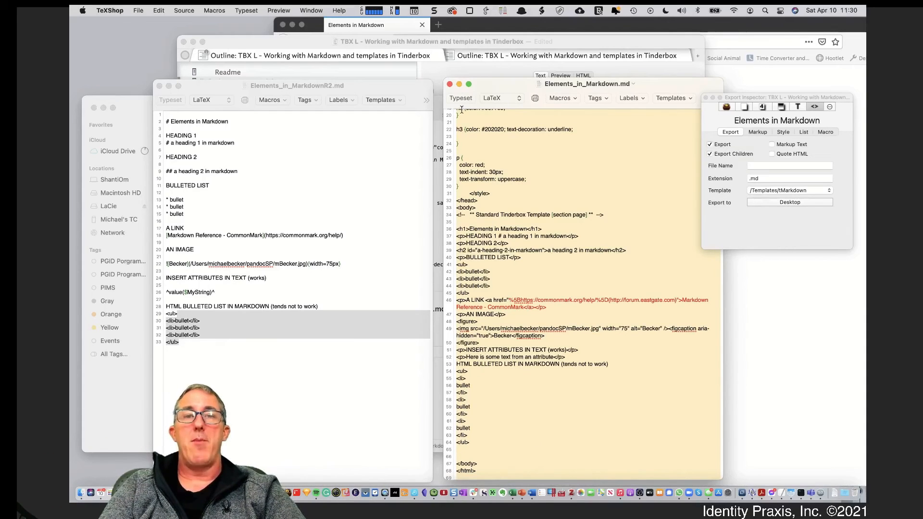
# Return to Tinderbox and examine the preview of the Elements in Markdown note
pyautogui.click(439, 62)
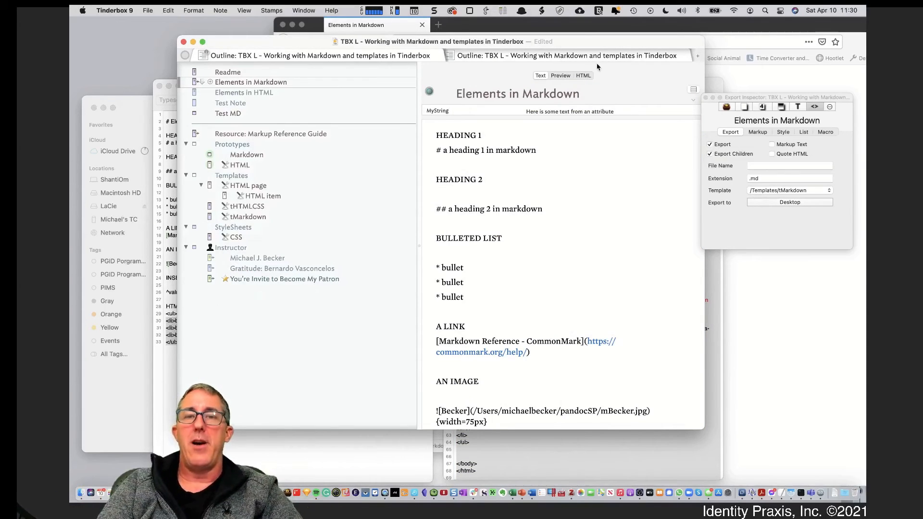
pyautogui.click(555, 77)
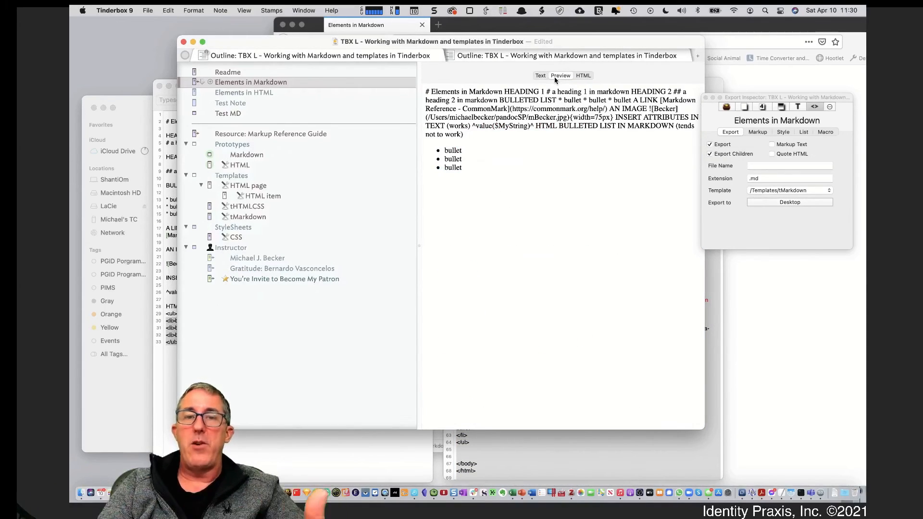
pyautogui.moveTo(427, 100); pyautogui.dragTo(488, 190)
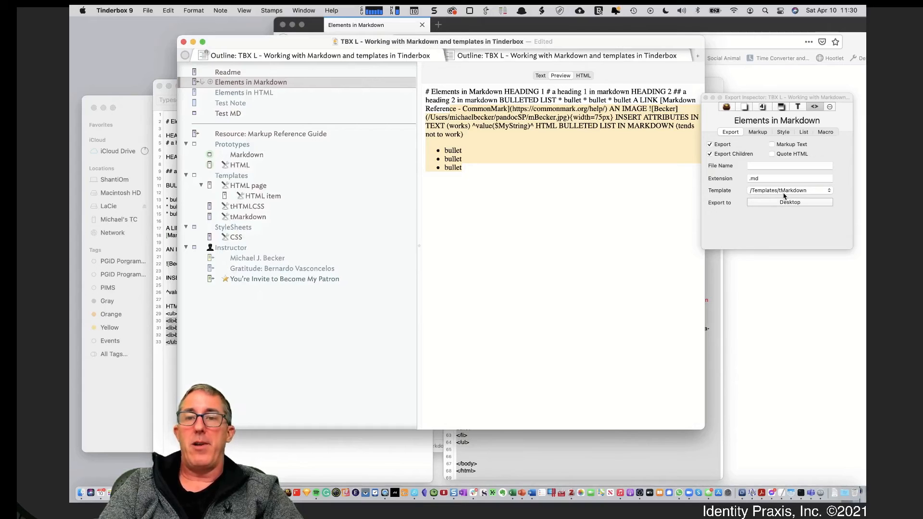
# Preview the Elements in Markdown note with the tHTMLCSS template, and set its export template to HTML page
pyautogui.click(771, 179)
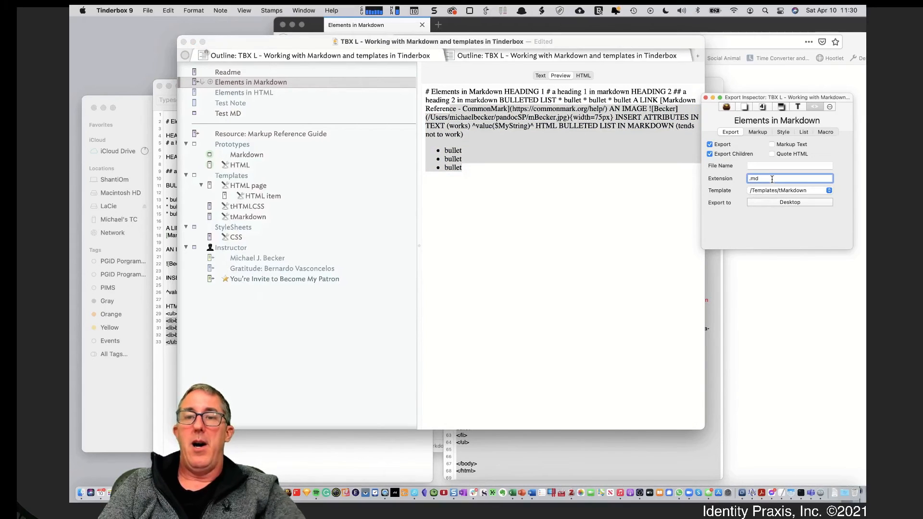
pyautogui.press('BackSpace')
pyautogui.press('BackSpace')
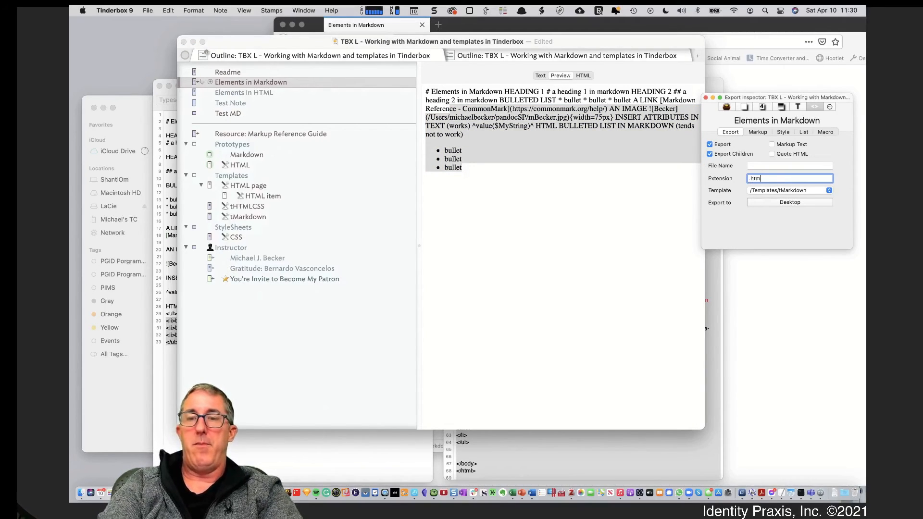
pyautogui.click(828, 190)
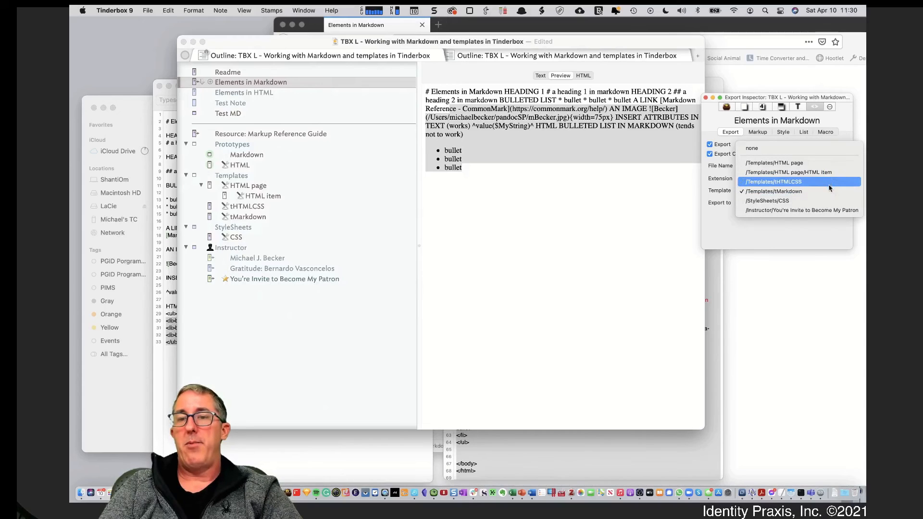
pyautogui.click(827, 182)
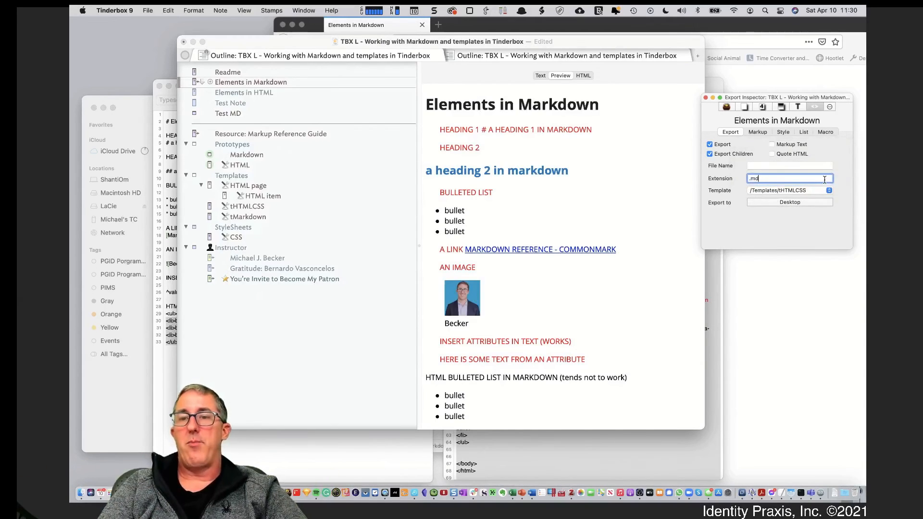
pyautogui.click(824, 191)
pyautogui.click(816, 177)
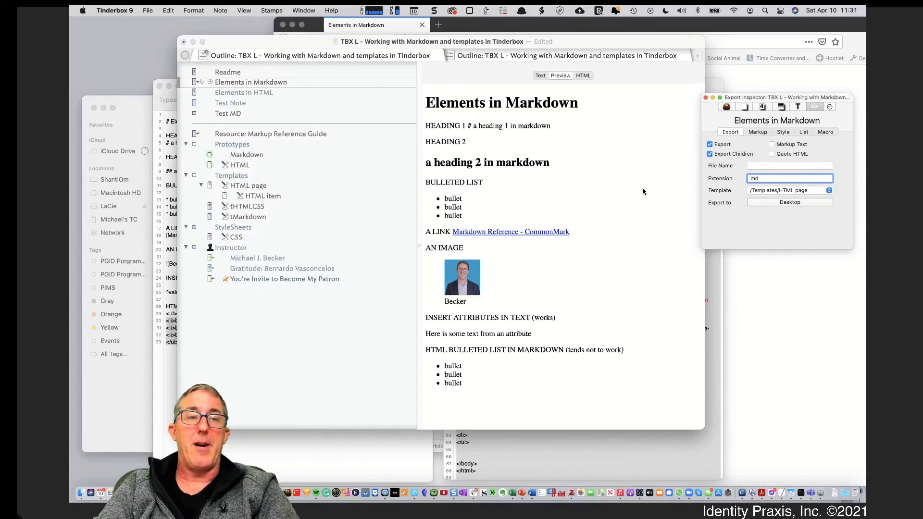
pyautogui.click(273, 77)
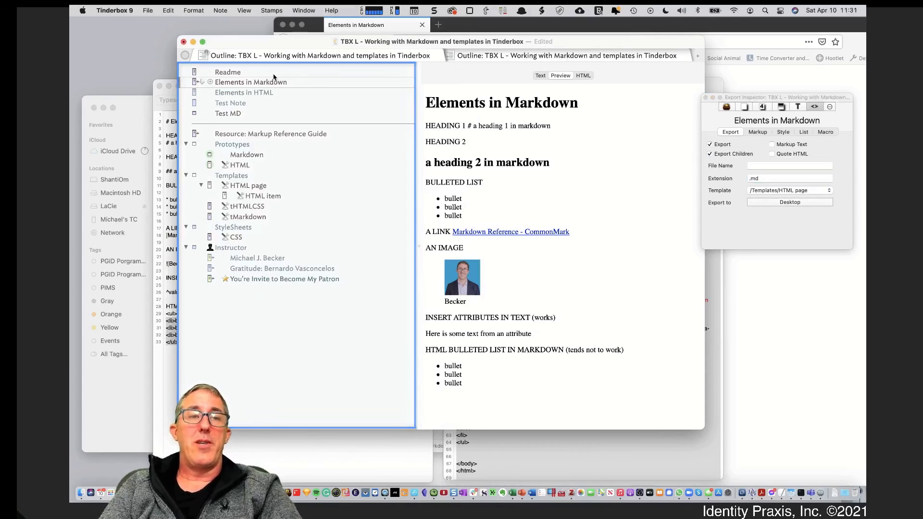
pyautogui.click(264, 73)
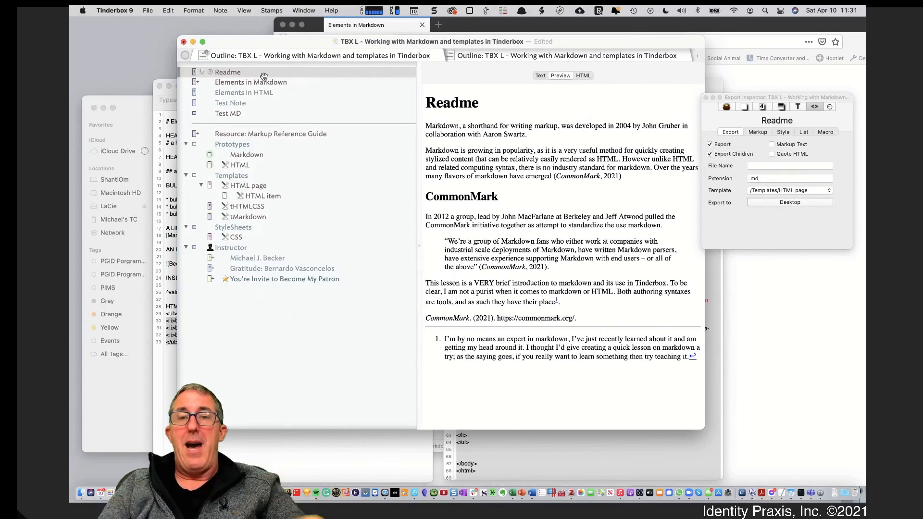
pyautogui.click(538, 75)
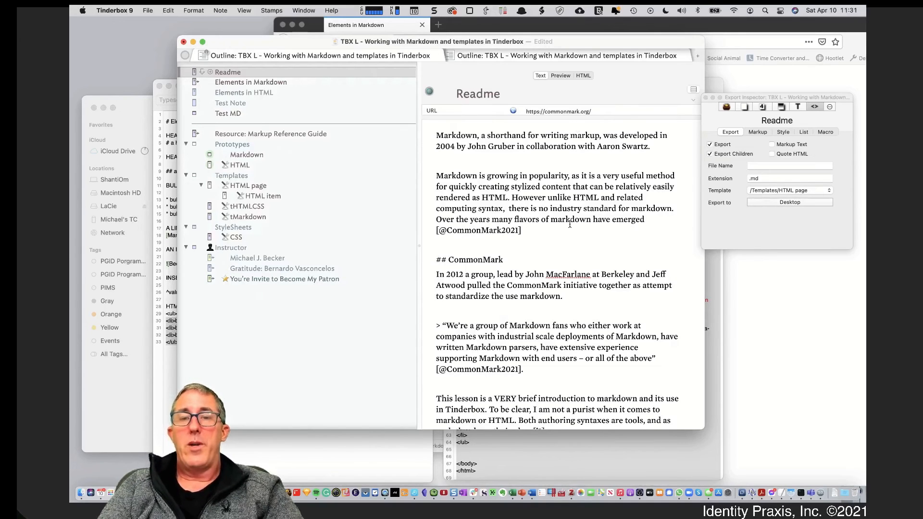
pyautogui.scroll(-3, 569, 224)
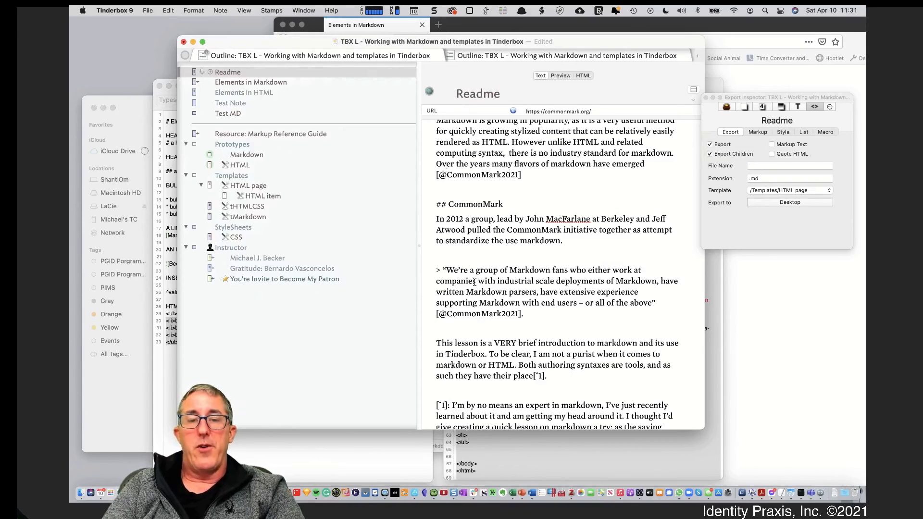
pyautogui.click(437, 176)
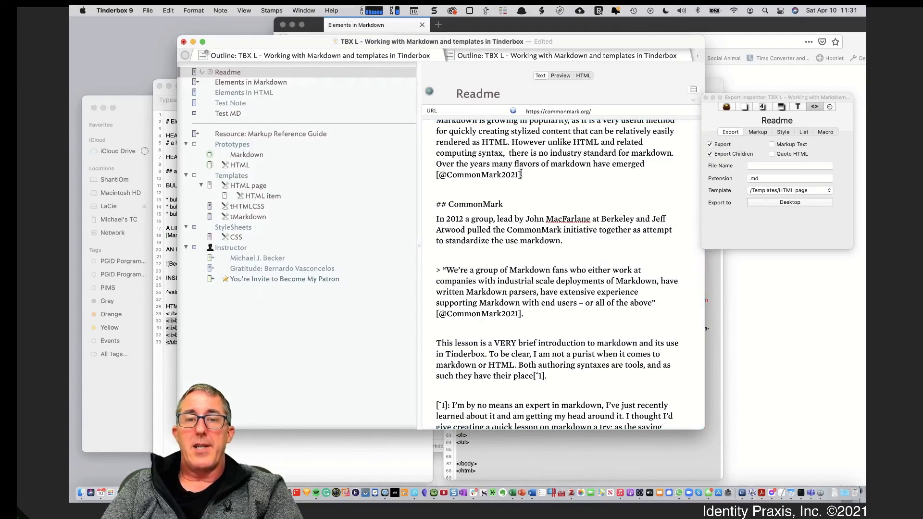
pyautogui.moveTo(440, 175); pyautogui.dragTo(520, 174)
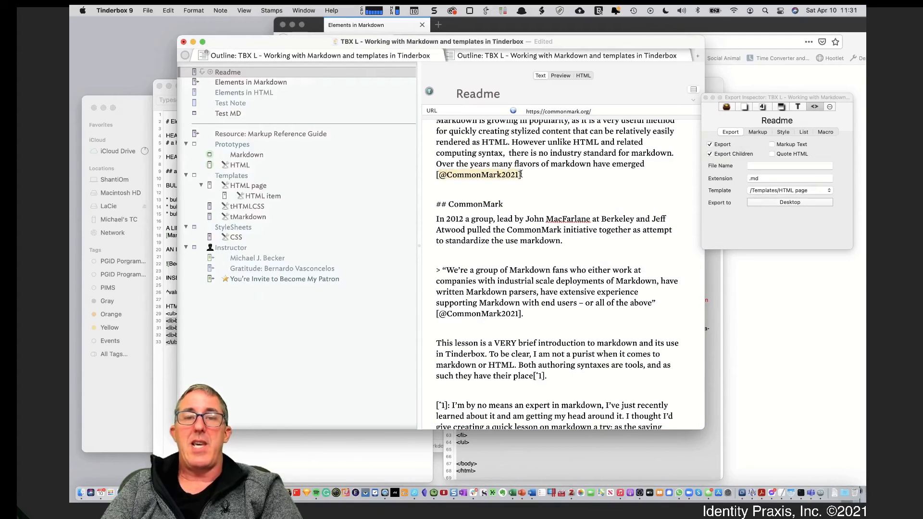
# Examine the [^1] footnote reference and the matching footnote text at the end of the Readme note
pyautogui.scroll(-2, 489, 323)
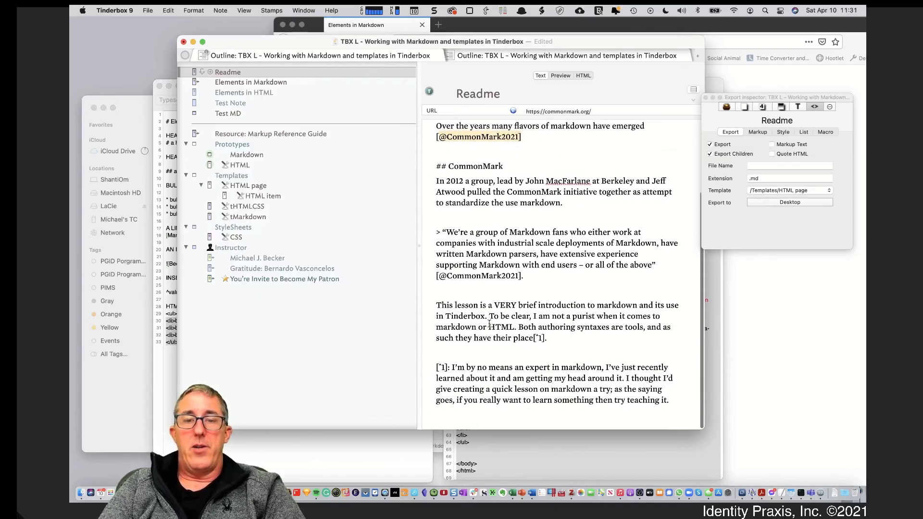
pyautogui.moveTo(546, 338); pyautogui.dragTo(533, 338)
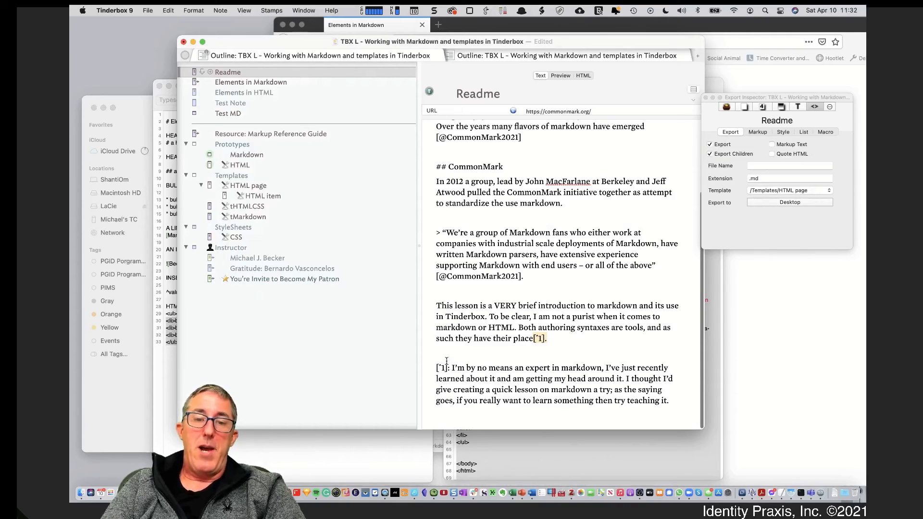
pyautogui.moveTo(447, 366); pyautogui.dragTo(433, 366)
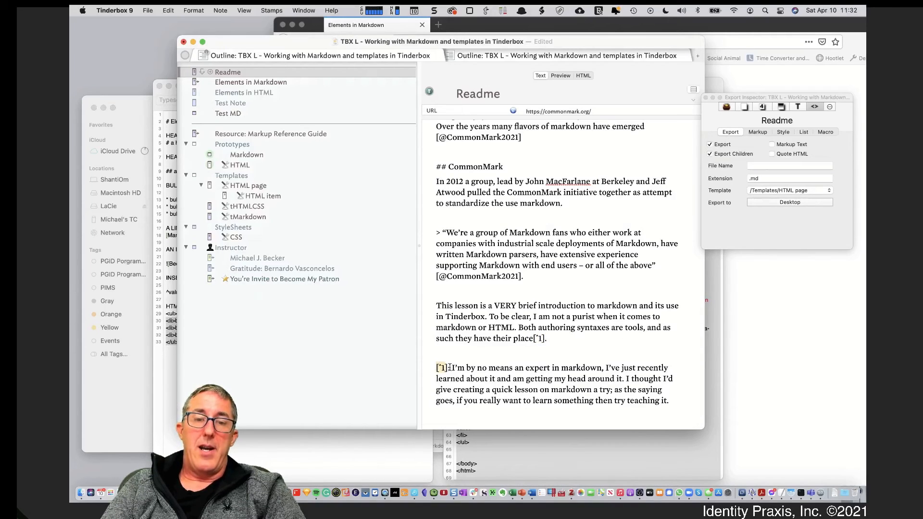
pyautogui.click(447, 368)
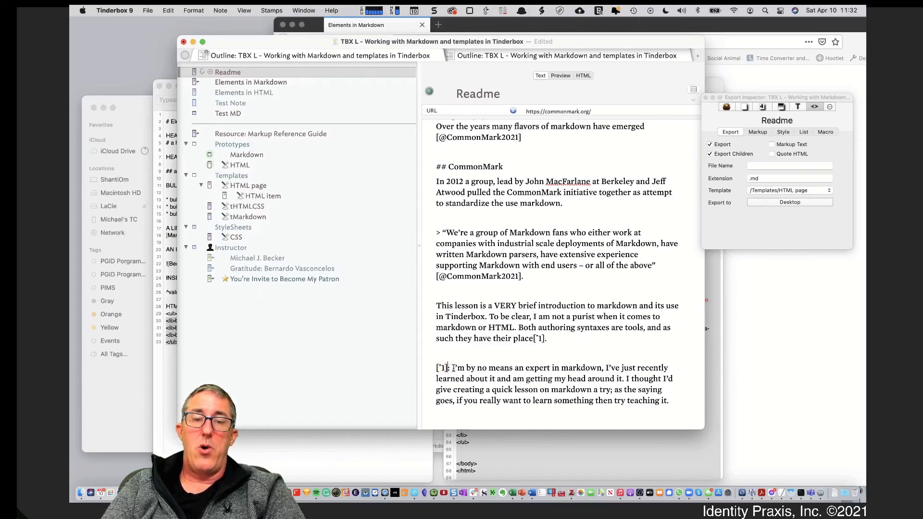
pyautogui.moveTo(465, 368); pyautogui.dragTo(534, 424)
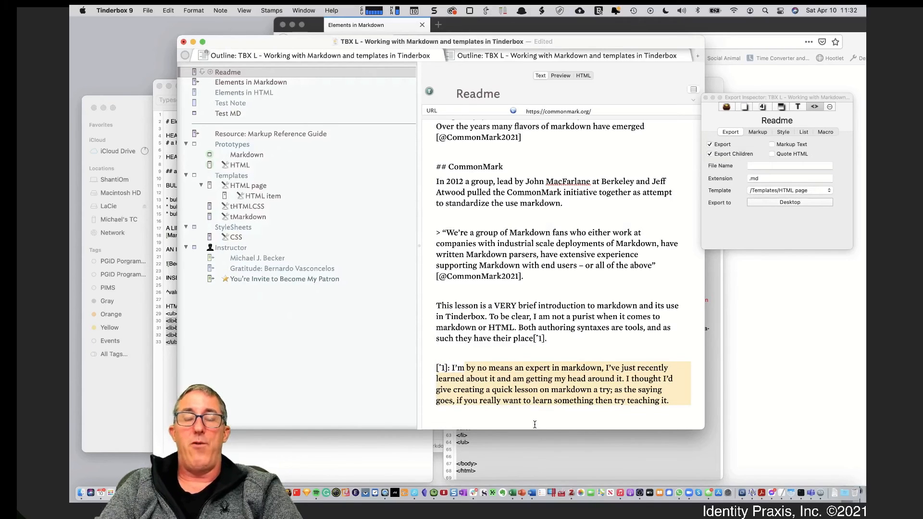
# Add the paragraph "Here is some text.[^2]" above the [^1] footnote in the Readme note
pyautogui.click(574, 355)
pyautogui.press('Return')
pyautogui.press('Return')
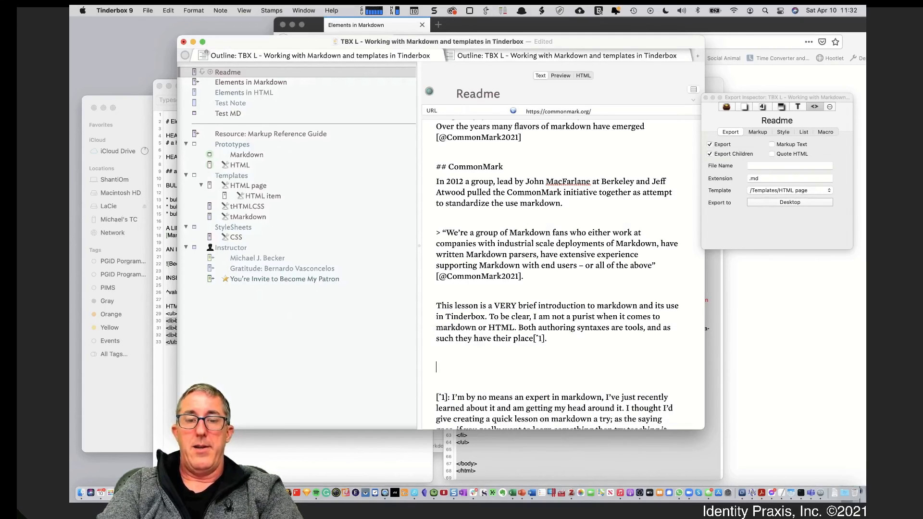
pyautogui.write('Here is some tes')
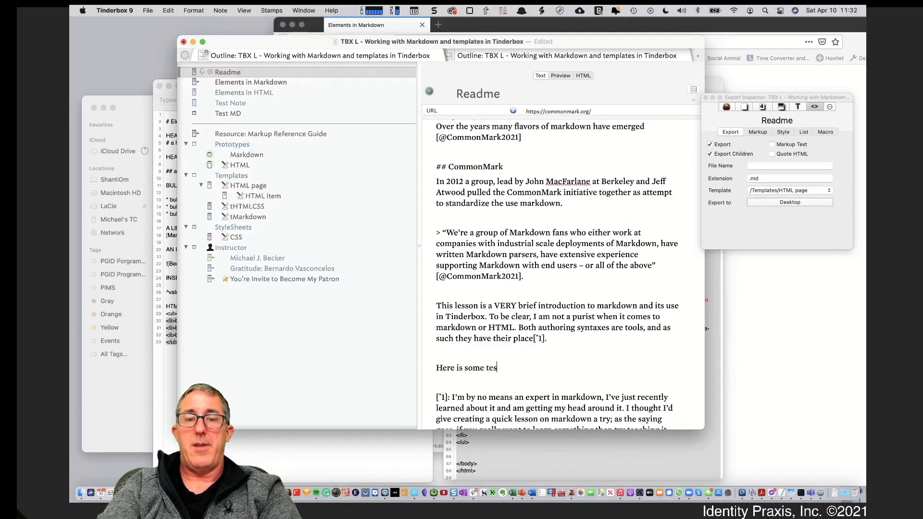
pyautogui.press('BackSpace')
pyautogui.write('xt.[^2')
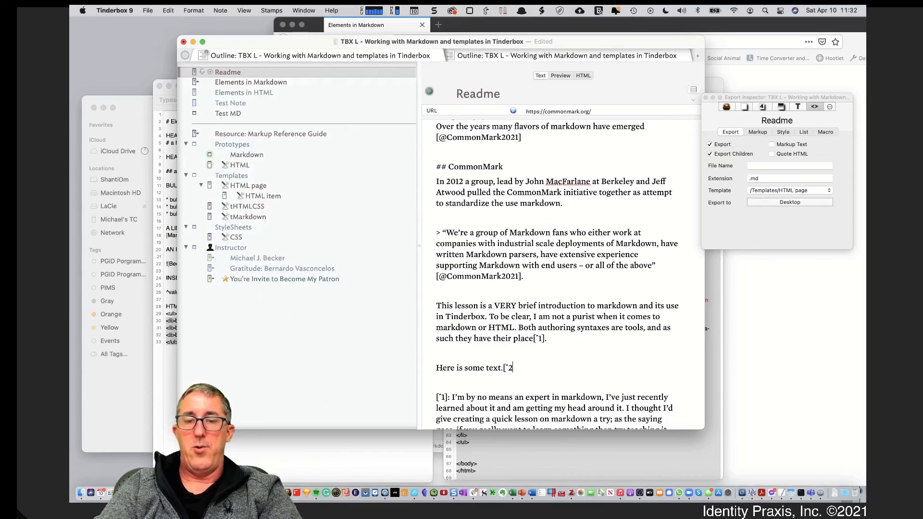
# Start a new footnote line labelled "[^2]:" below the [^1] footnote at the end of the Readme text
pyautogui.scroll(-2, 575, 348)
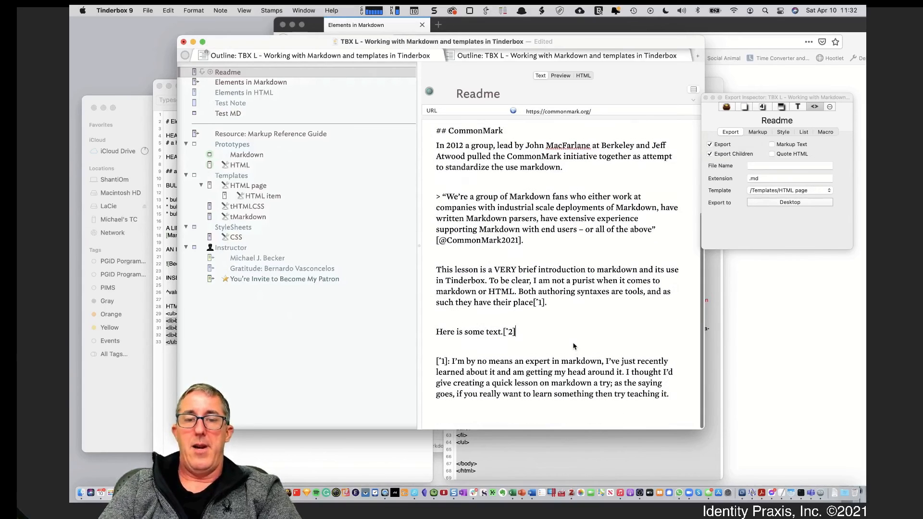
pyautogui.click(678, 399)
pyautogui.press('Return')
pyautogui.press('Return')
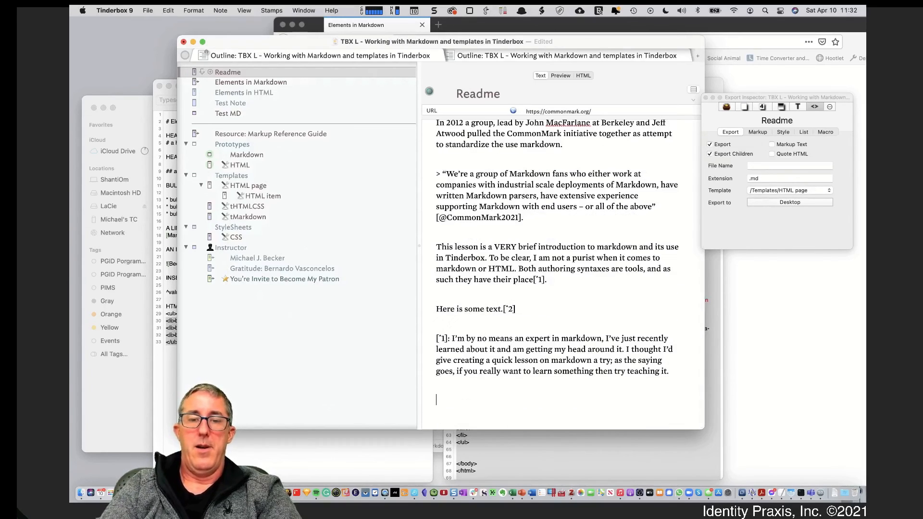
pyautogui.moveTo(449, 339); pyautogui.dragTo(436, 340)
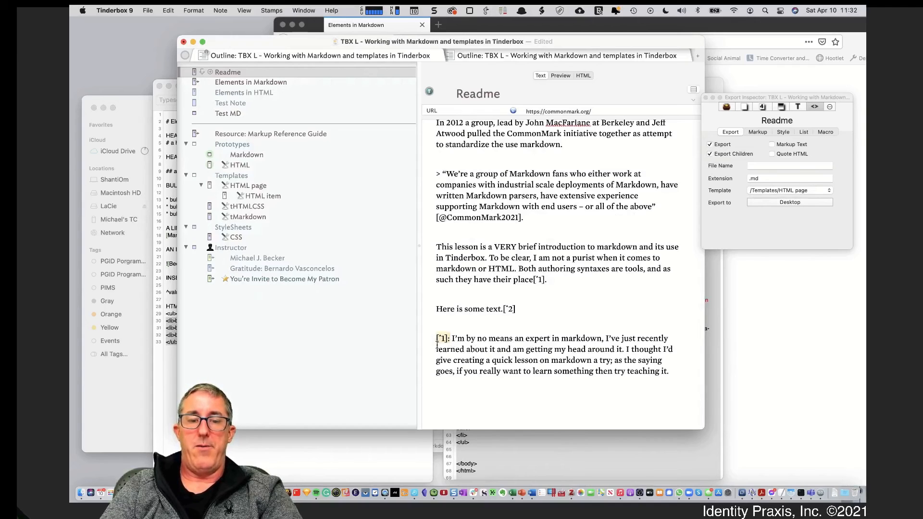
pyautogui.click(461, 399)
pyautogui.write('[^1]:')
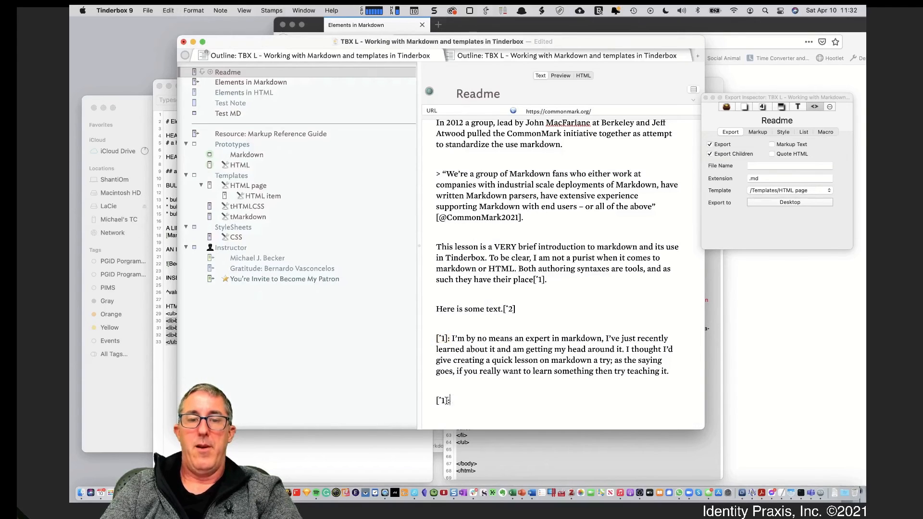
pyautogui.doubleClick(445, 400)
pyautogui.write('2')
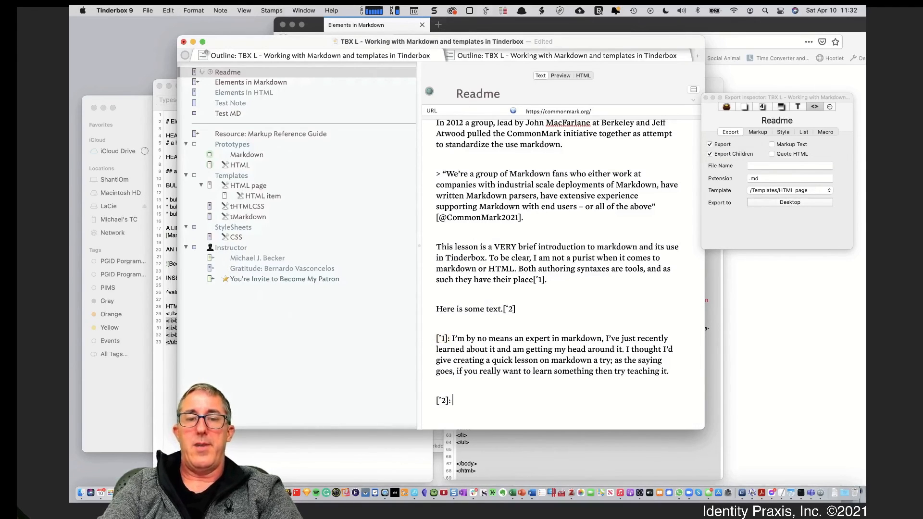
# Write "Here is the #2 footnote." as the text of the [^2] footnote
pyautogui.write('Herei si ')
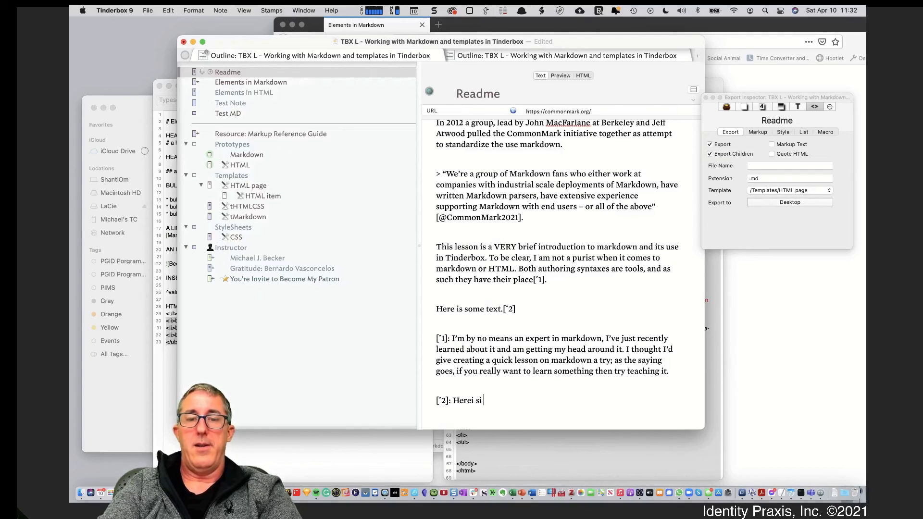
pyautogui.press('BackSpace')
pyautogui.press('BackSpace')
pyautogui.press('BackSpace')
pyautogui.press('BackSpace')
pyautogui.press('BackSpace')
pyautogui.write(' is the ')
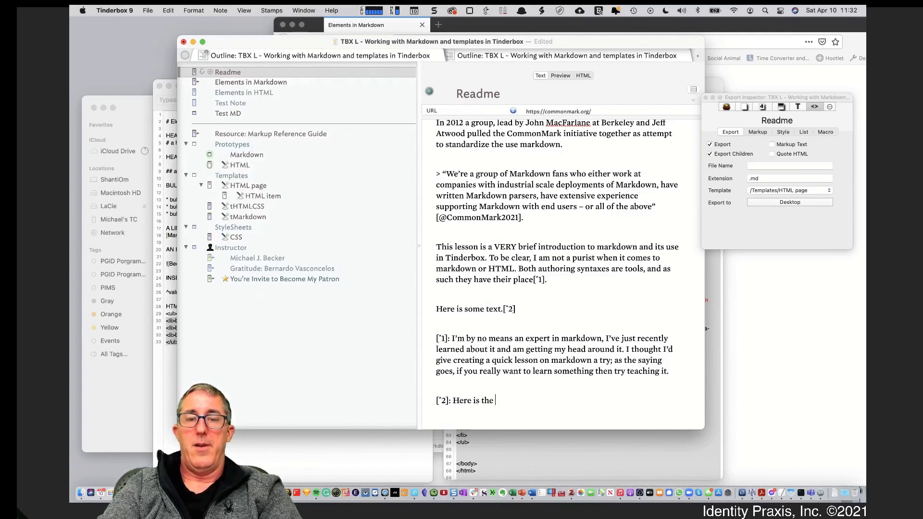
pyautogui.write('#')
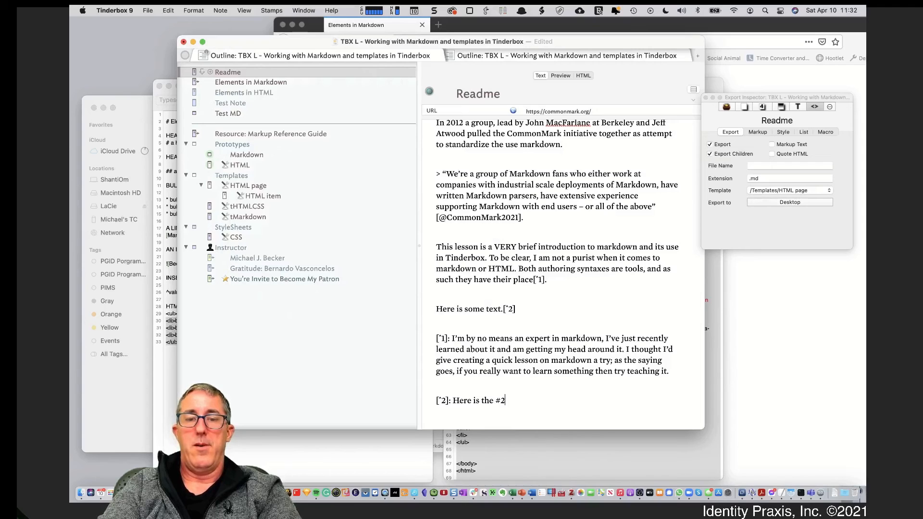
pyautogui.write('2 footnote.')
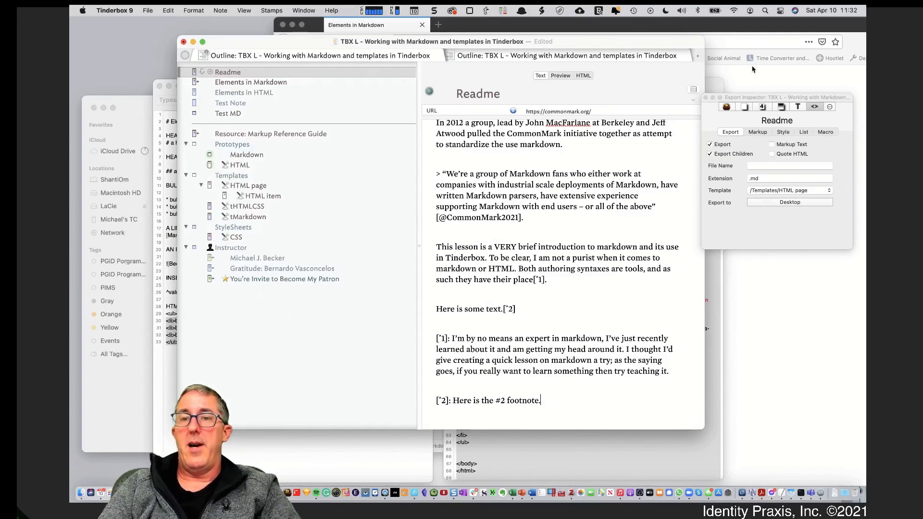
# Apply the Preview Markdown with CommonMark stamp to the Readme note and examine how its preview renders citations and footnotes
pyautogui.click(744, 107)
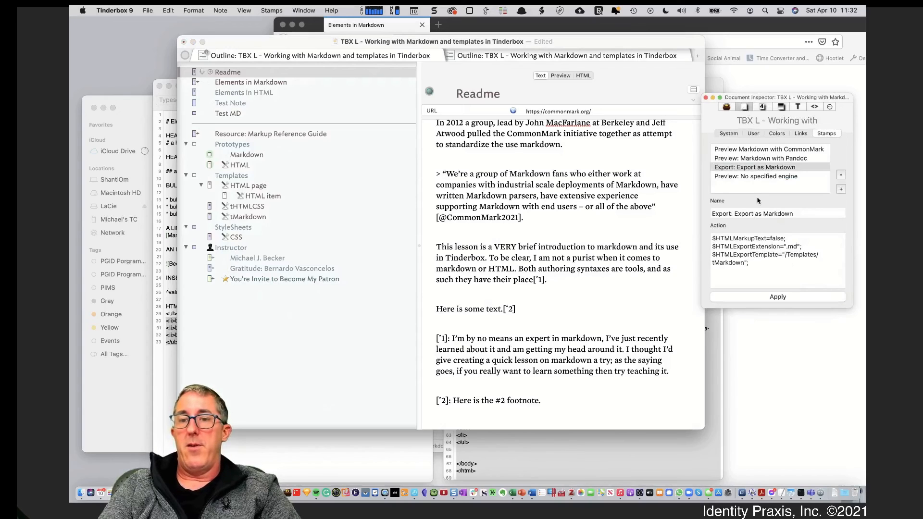
pyautogui.click(763, 150)
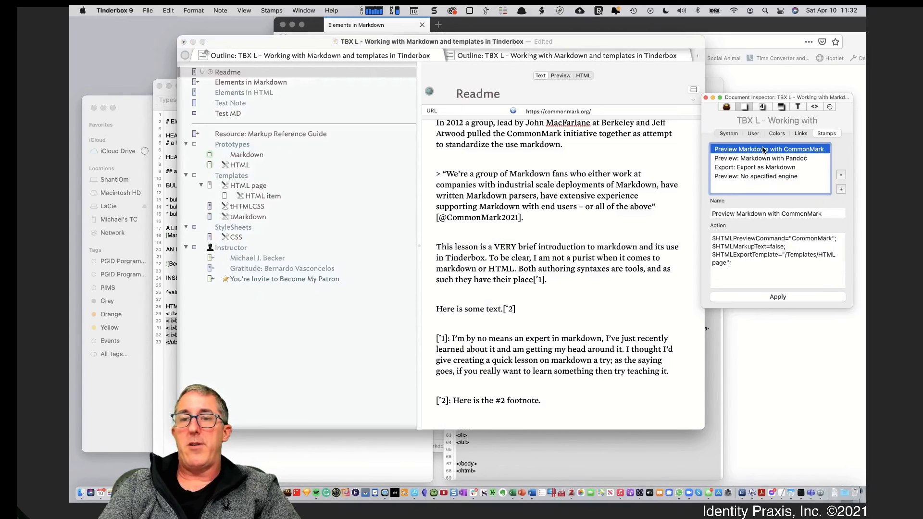
pyautogui.click(273, 81)
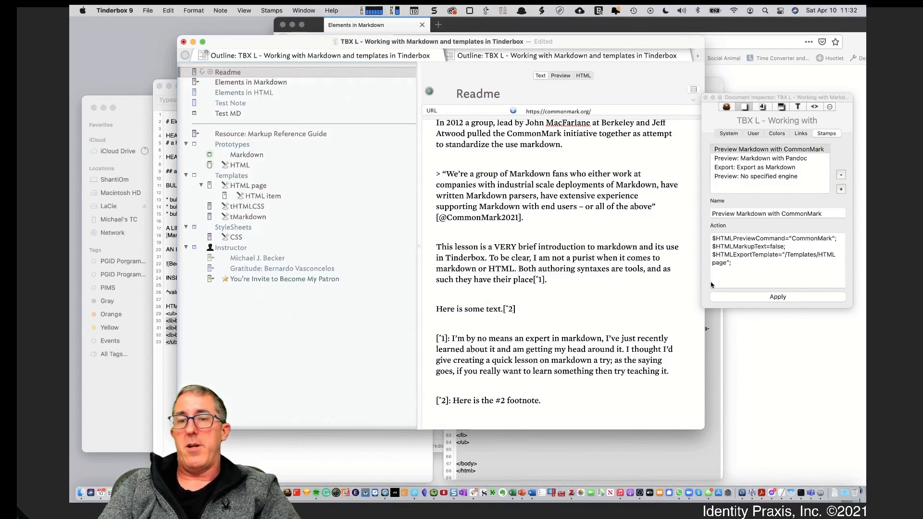
pyautogui.click(729, 295)
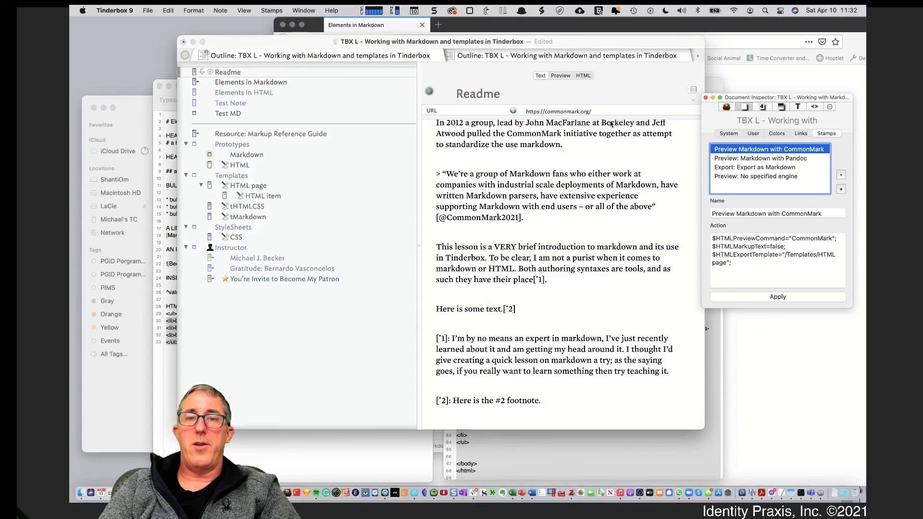
pyautogui.click(563, 76)
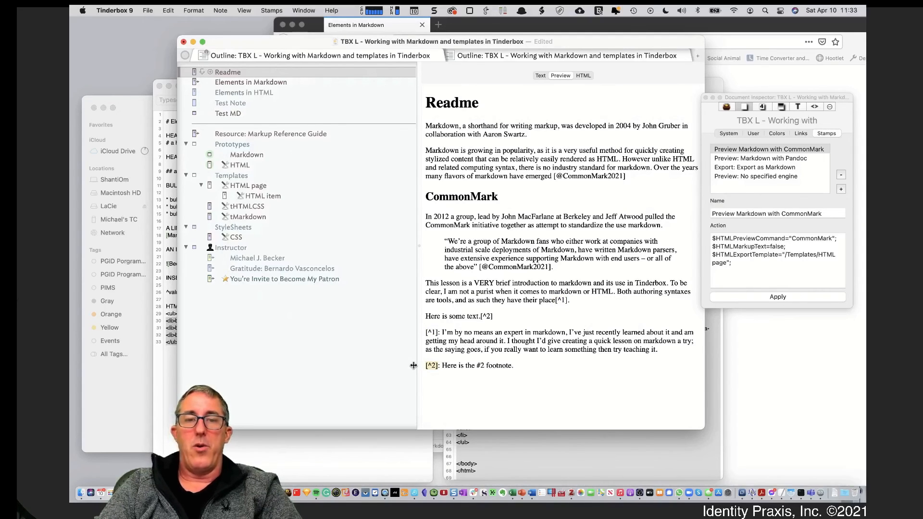
pyautogui.click(768, 297)
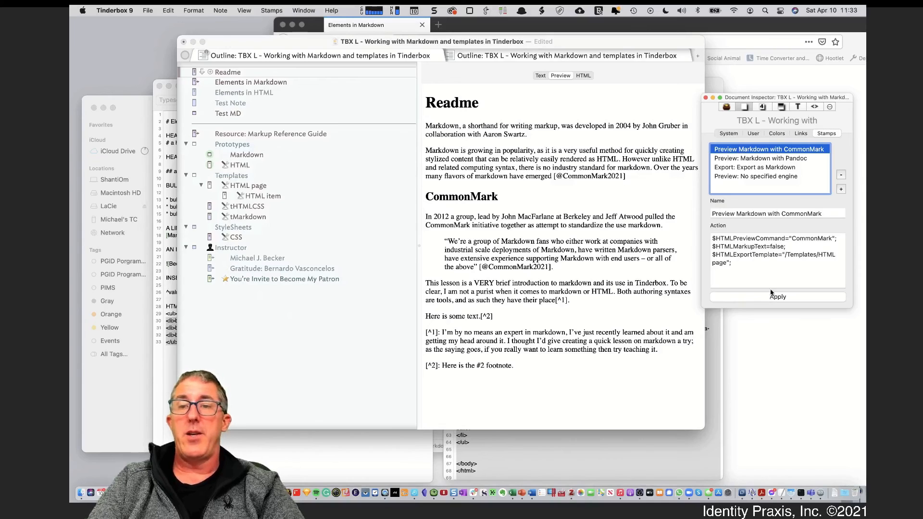
# Examine the action code of the Preview: Markdown with Pandoc stamp, highlighting its --citeproc option and the TBX.bib bibliography path
pyautogui.click(802, 160)
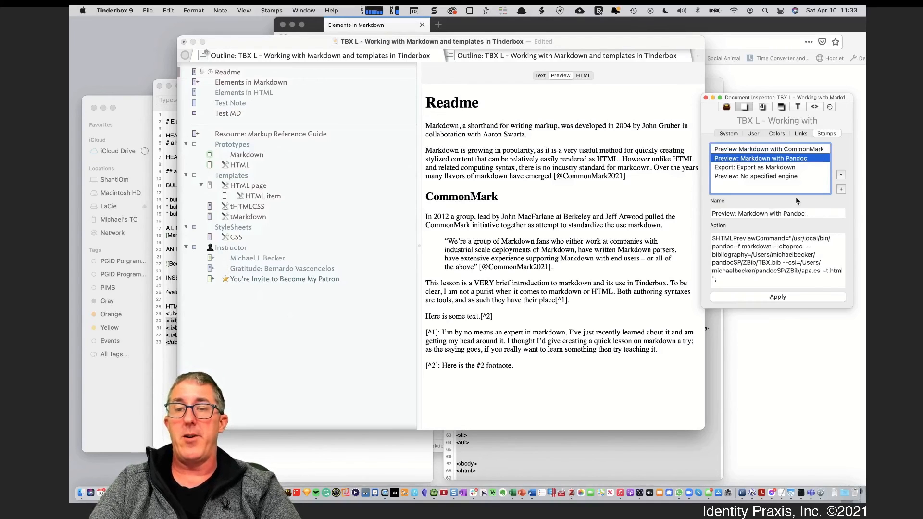
pyautogui.click(774, 248)
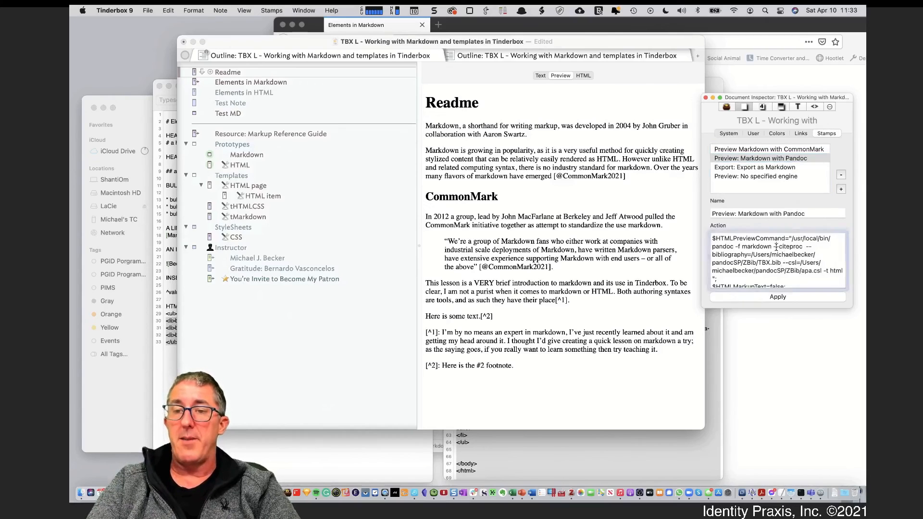
pyautogui.moveTo(772, 246); pyautogui.dragTo(814, 260)
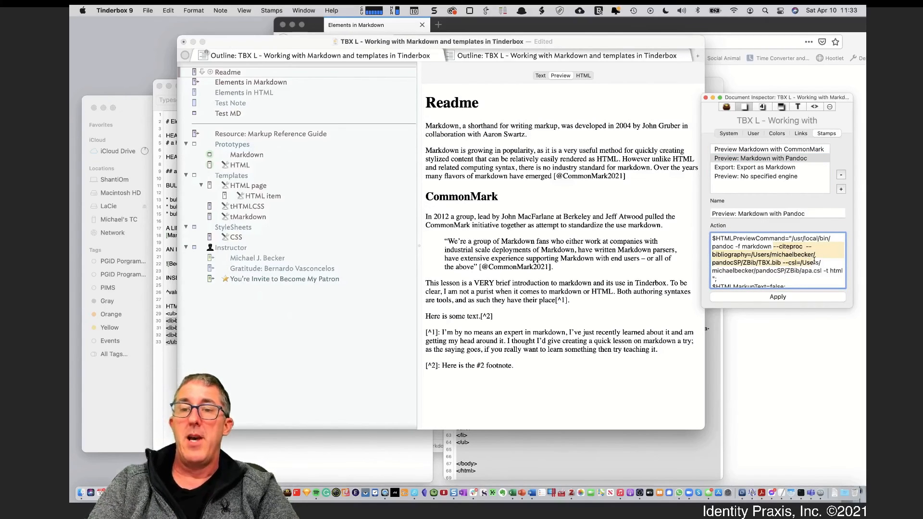
pyautogui.click(805, 249)
pyautogui.moveTo(778, 246); pyautogui.dragTo(805, 244)
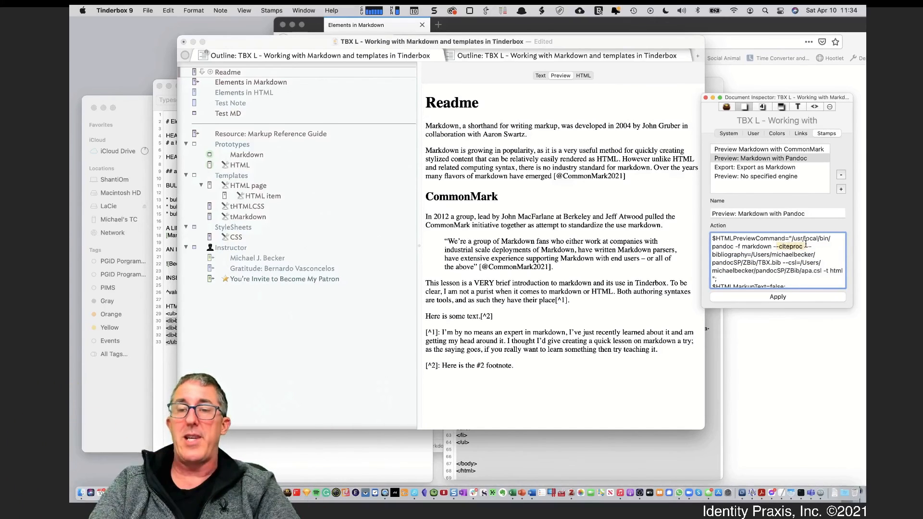
pyautogui.click(726, 256)
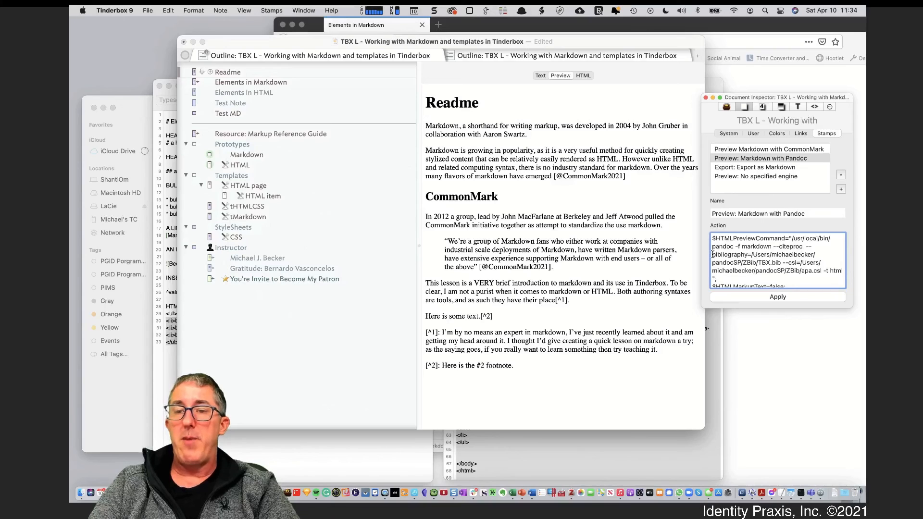
pyautogui.moveTo(713, 255); pyautogui.dragTo(793, 262)
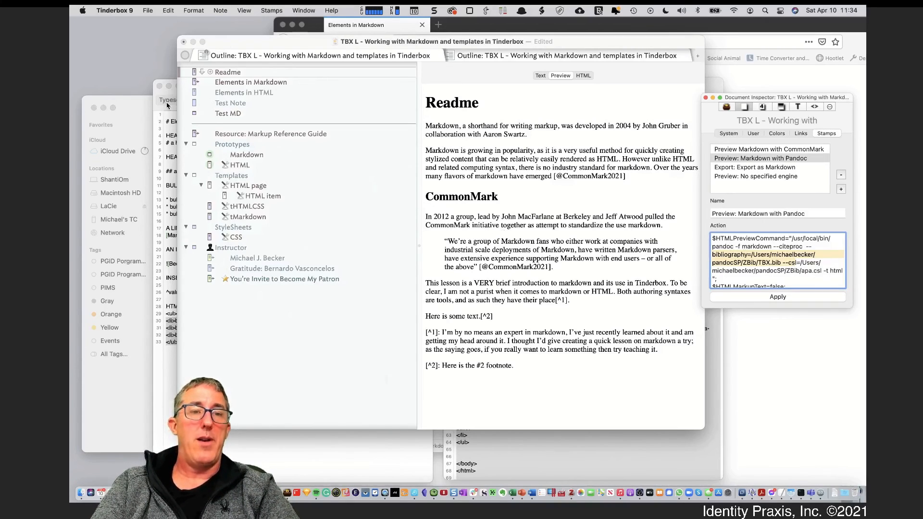
# Switch to Finder, move the ExportTemp window out of the way and bring the ZBib folder window into view
pyautogui.click(134, 110)
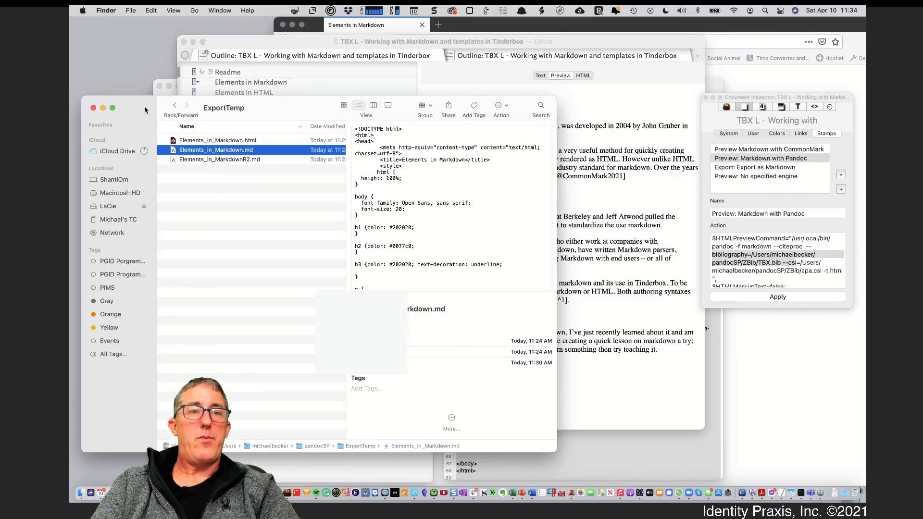
pyautogui.moveTo(164, 105); pyautogui.dragTo(441, 6)
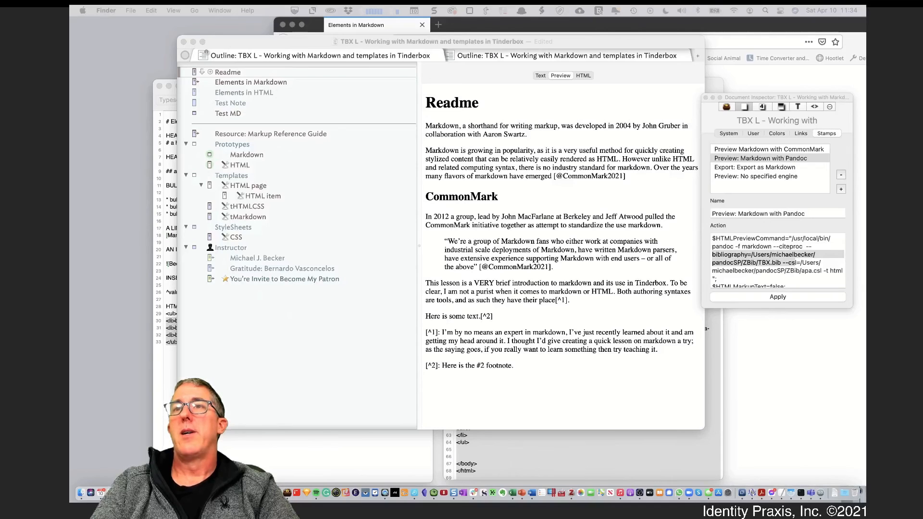
pyautogui.moveTo(319, 6); pyautogui.dragTo(256, 98)
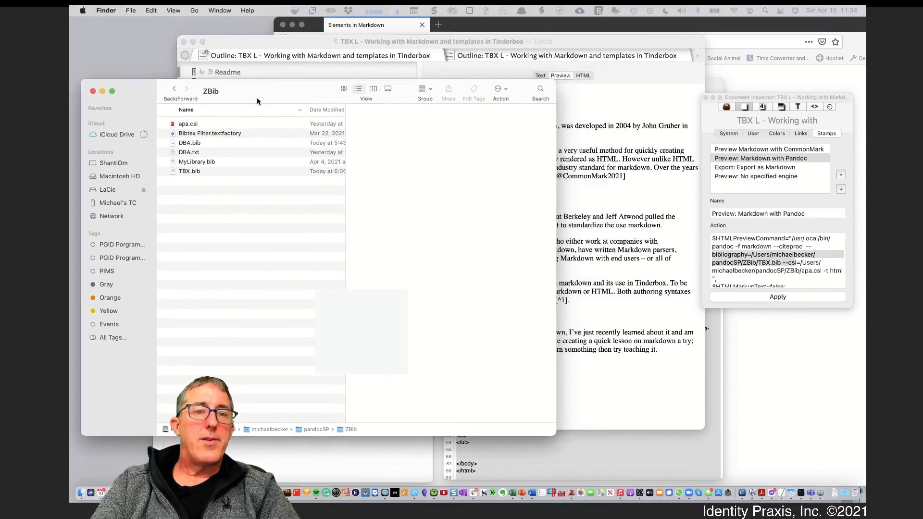
# Open DBA.bib from the ZBib folder in BBEdit and highlight the citation key Art13GDPR2021 in its first entry
pyautogui.click(214, 143)
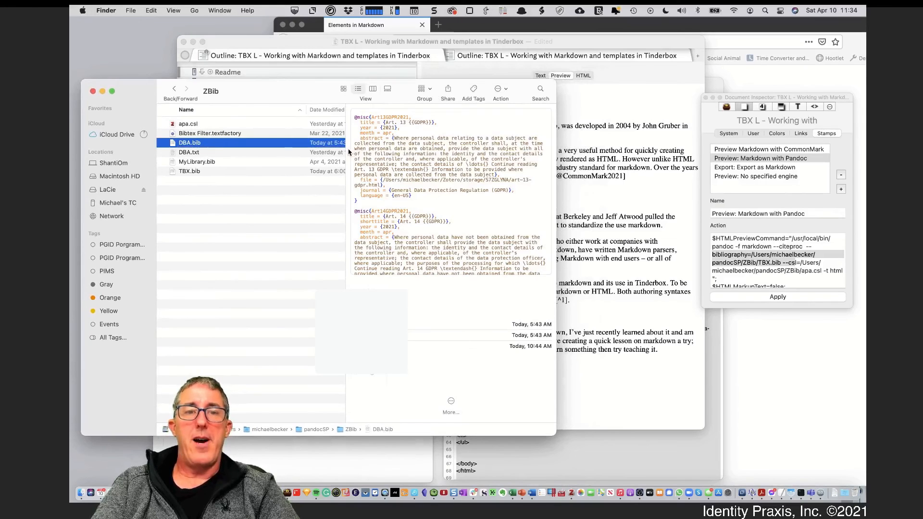
pyautogui.rightClick(221, 144)
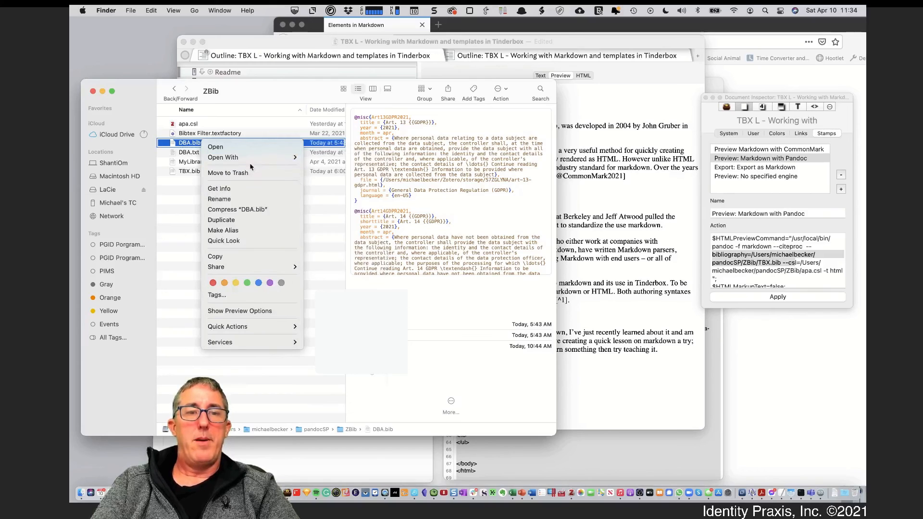
pyautogui.moveTo(269, 157)
pyautogui.click(335, 187)
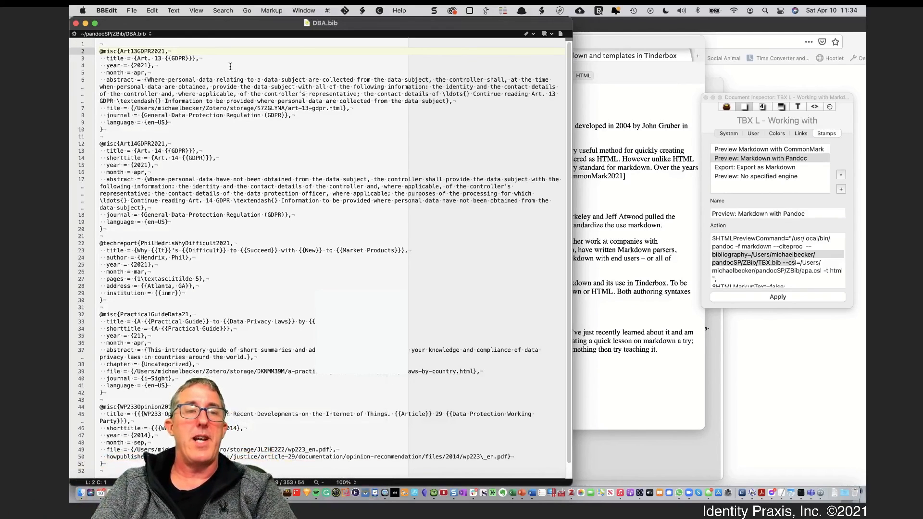
pyautogui.moveTo(120, 51); pyautogui.dragTo(166, 52)
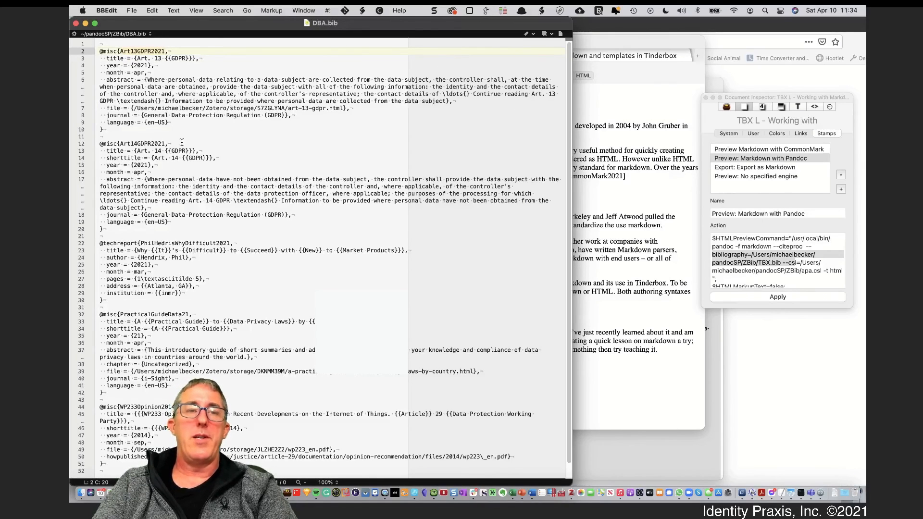
# Switch back to Tinderbox and apply the Preview: Markdown with Pandoc stamp to the Readme note
pyautogui.click(609, 147)
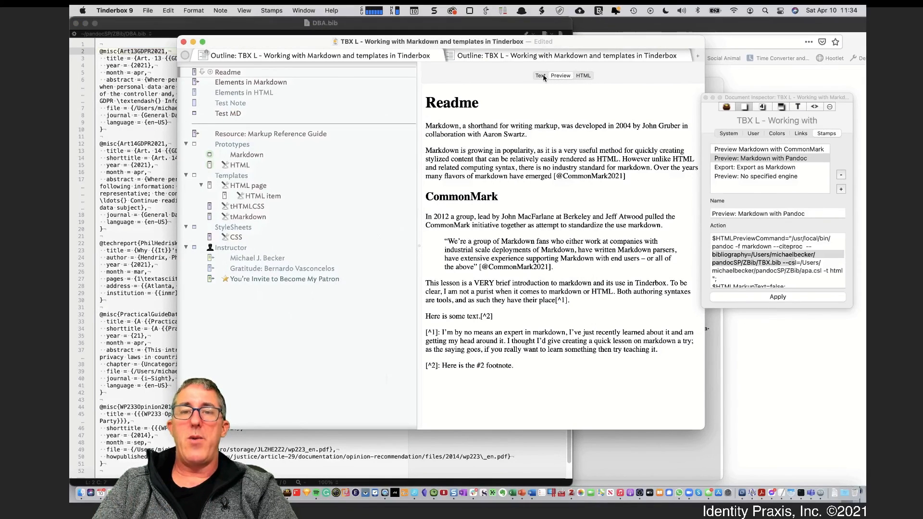
pyautogui.click(786, 160)
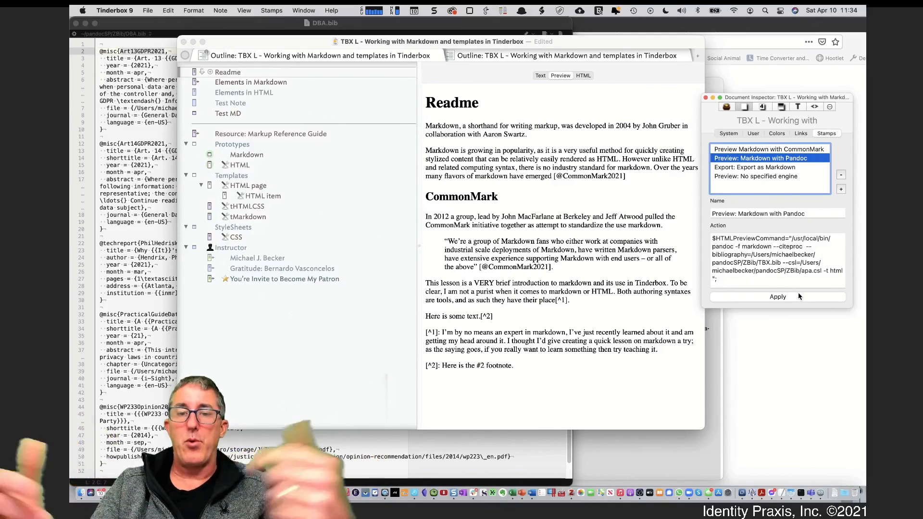
pyautogui.click(778, 297)
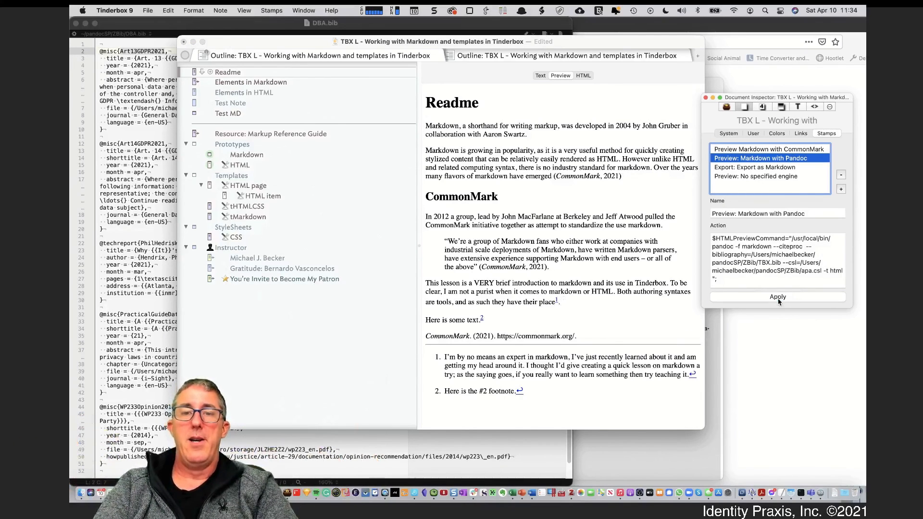
# Examine the in-text citations, the footnotes and the bibliography entry in the Readme note's Pandoc preview by highlighting them
pyautogui.click(556, 181)
pyautogui.moveTo(621, 176); pyautogui.dragTo(555, 177)
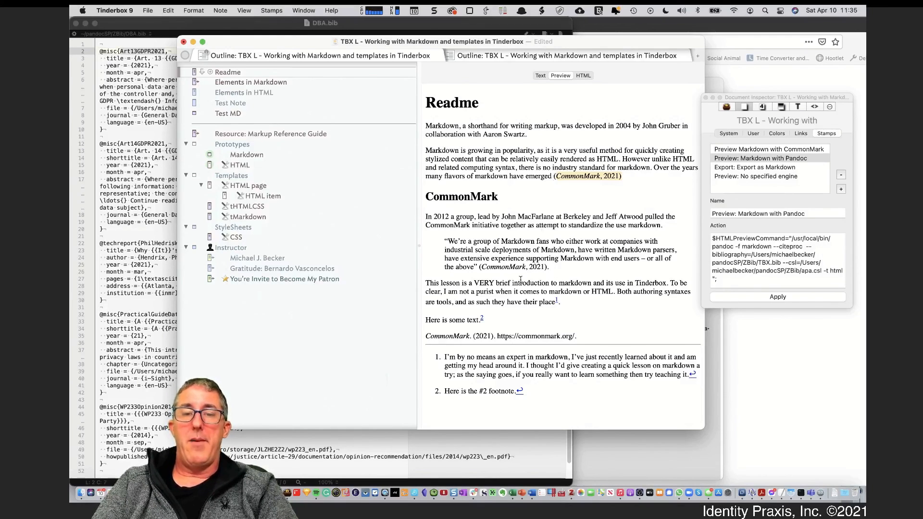
pyautogui.moveTo(547, 267); pyautogui.dragTo(510, 267)
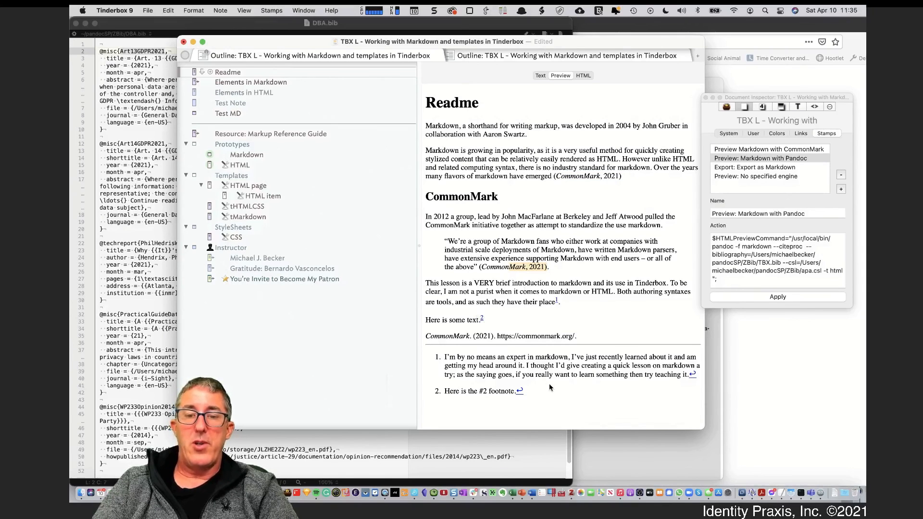
pyautogui.moveTo(554, 397); pyautogui.dragTo(440, 356)
pyautogui.click(512, 319)
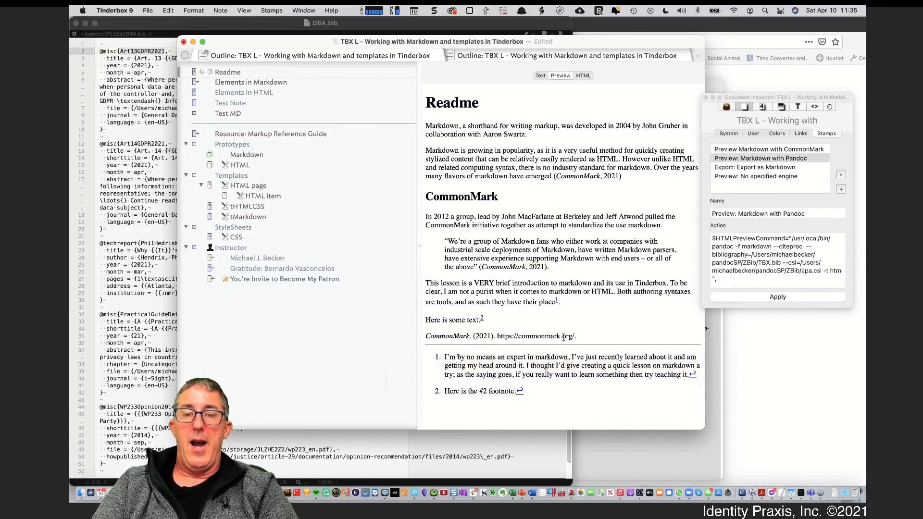
pyautogui.moveTo(576, 337); pyautogui.dragTo(424, 336)
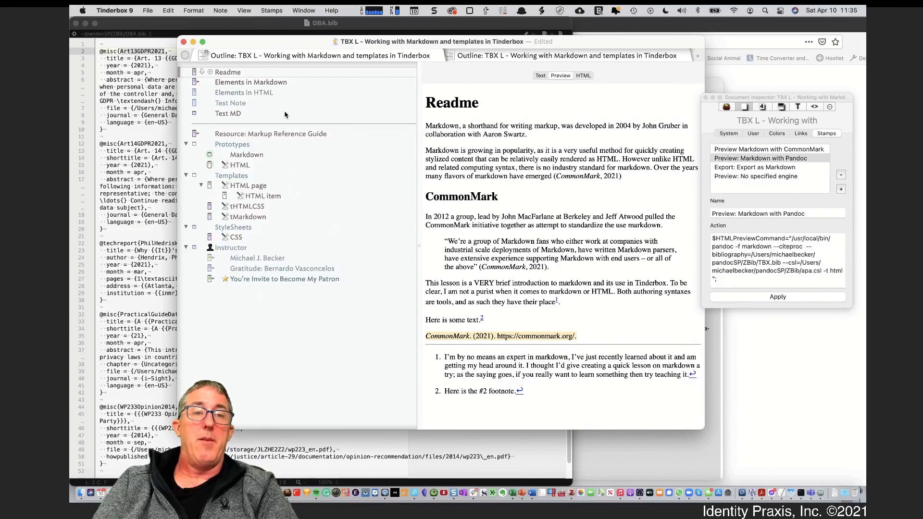
# Compare the source text of the Elements in Markdown note with that of the Elements in HTML note
pyautogui.click(289, 84)
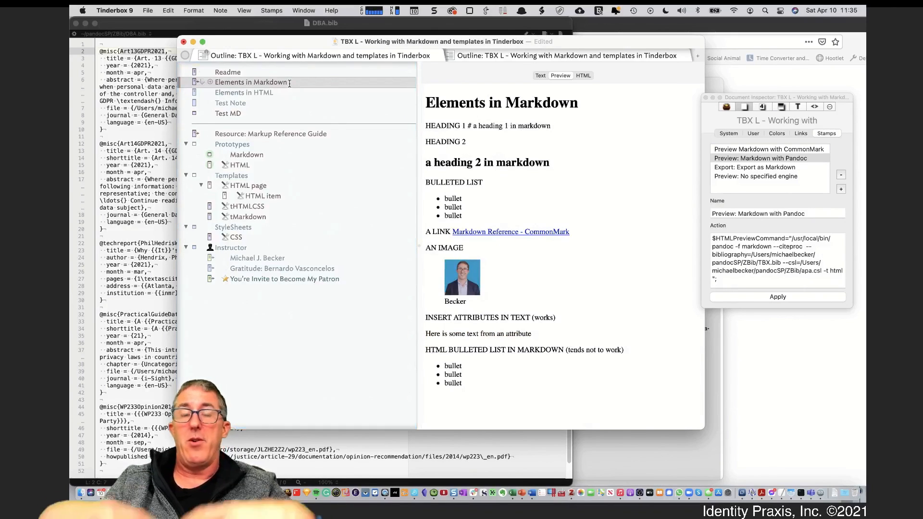
pyautogui.click(541, 75)
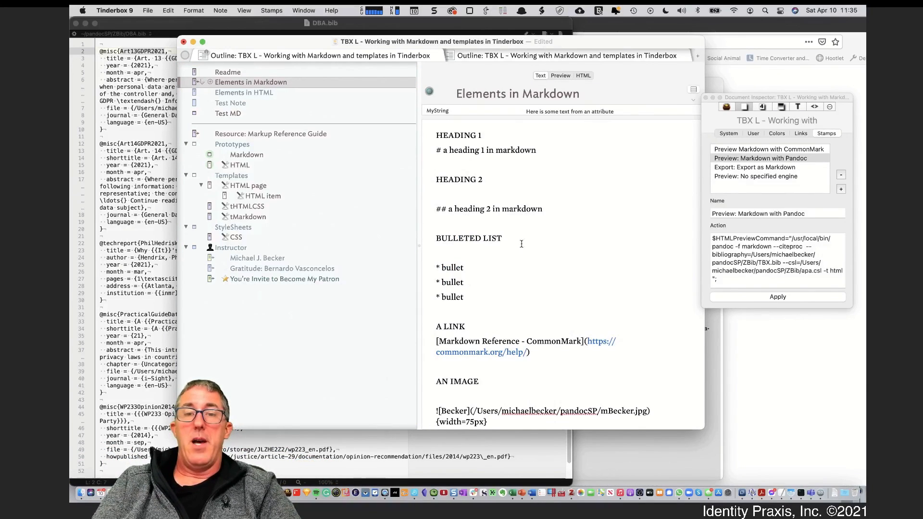
pyautogui.click(308, 95)
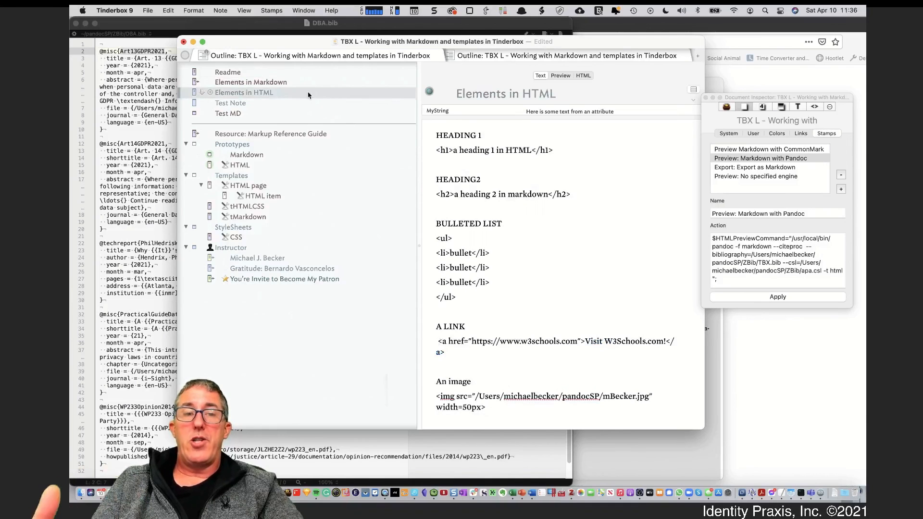